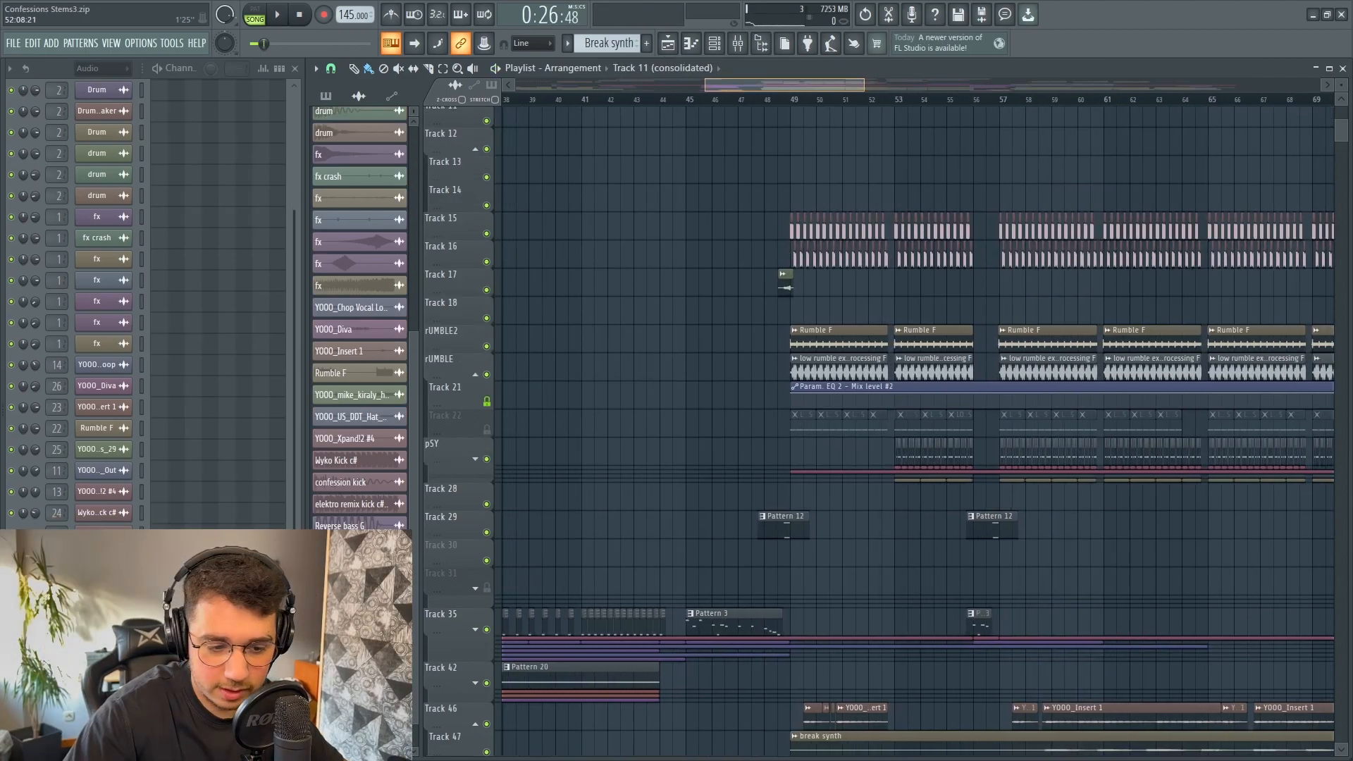
Step: Listen to the soloed kick clips on Tracks 15 and 16 from bar 49
{"action": "scroll", "coordinate": [715, 276], "scroll_direction": "right", "scroll_amount": 3}
{"action": "scroll", "coordinate": [694, 341], "scroll_direction": "up", "scroll_amount": 9}
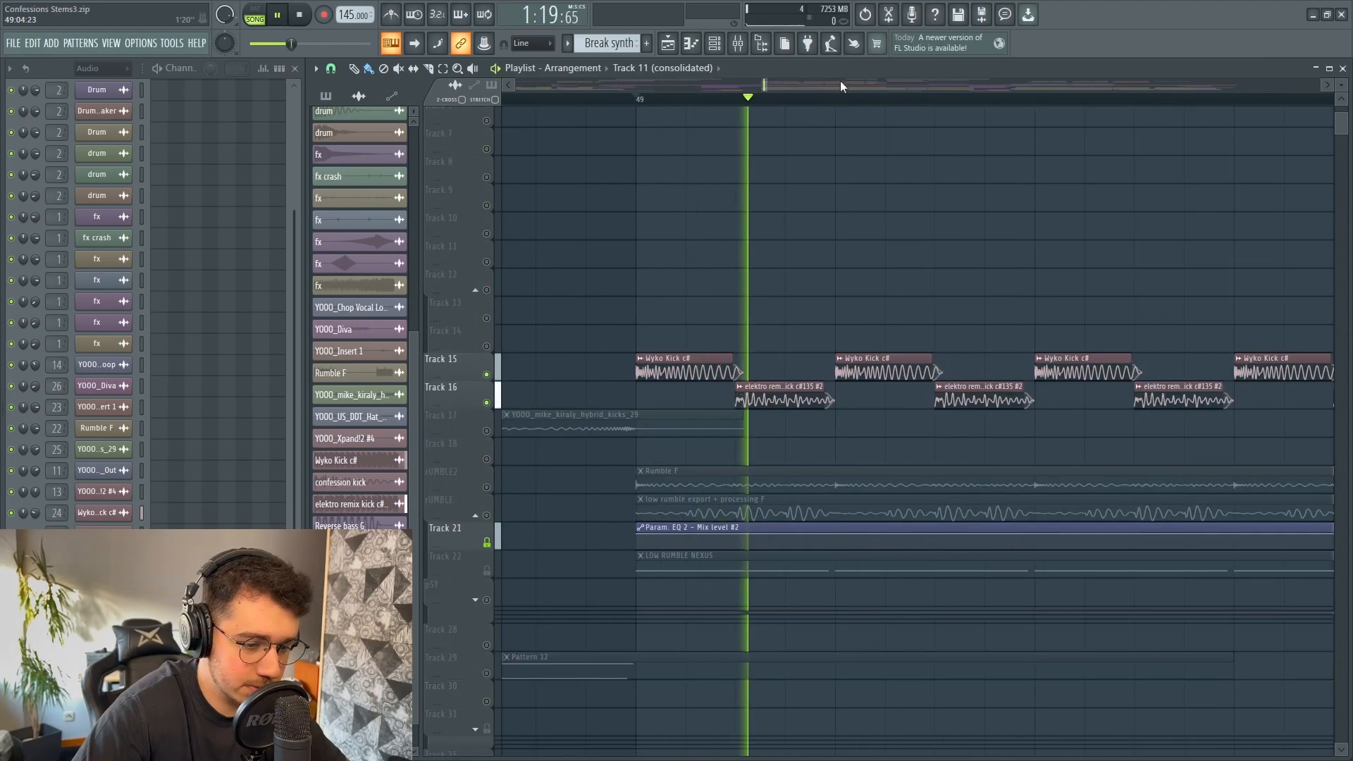
{"action": "scroll", "coordinate": [840, 80], "scroll_direction": "down", "scroll_amount": 5}
{"action": "key", "text": "space"}
{"action": "scroll", "coordinate": [578, 381], "scroll_direction": "up", "scroll_amount": 4}
{"action": "left_click_drag", "start_coordinate": [566, 396], "coordinate": [622, 392]}
{"action": "left_click_drag", "start_coordinate": [581, 394], "coordinate": [670, 431]}
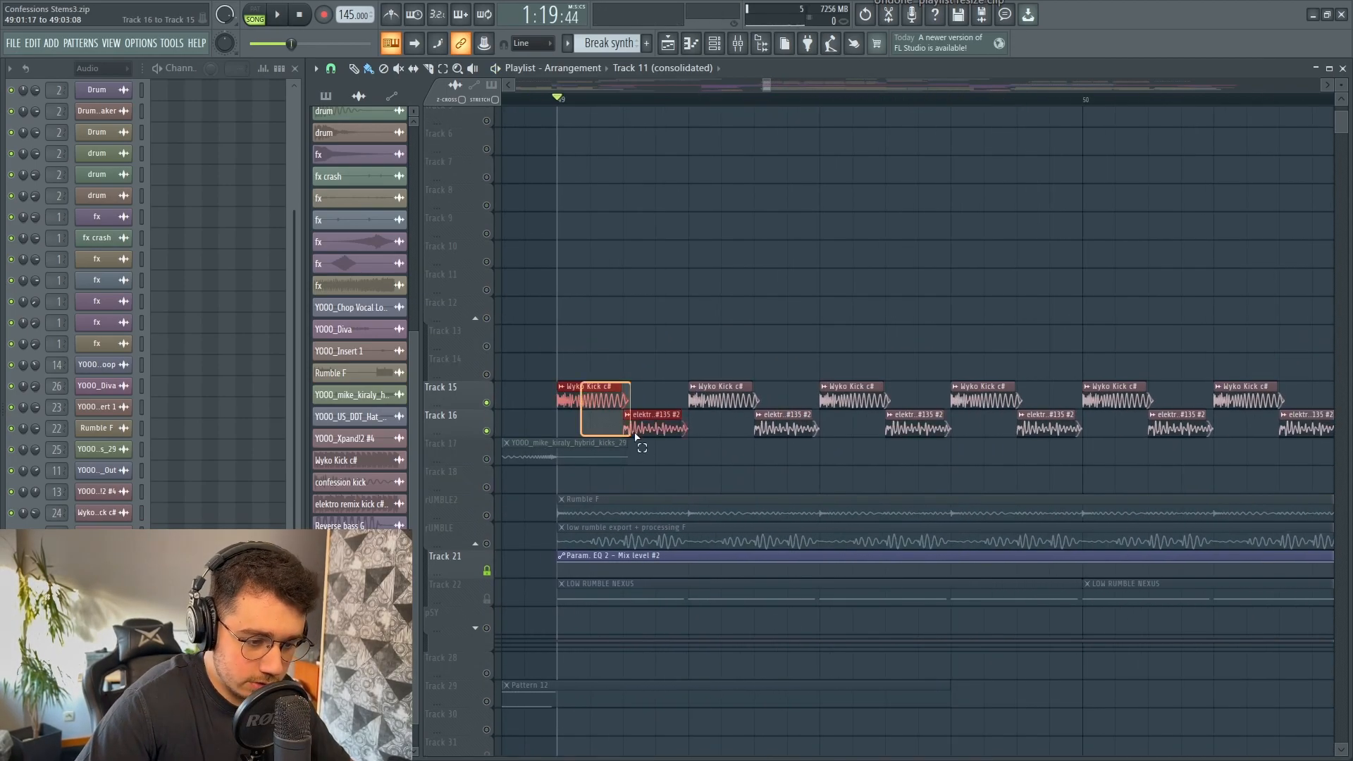
{"action": "right_click", "coordinate": [652, 425]}
{"action": "key", "text": "ctrl+z"}
Step: Mute Track 15 to play the elektro remix kick on Track 16 alone, and open that clip's sampler settings
{"action": "key", "text": "space"}
{"action": "key", "text": "space"}
{"action": "left_click", "coordinate": [486, 402]}
{"action": "key", "text": "space"}
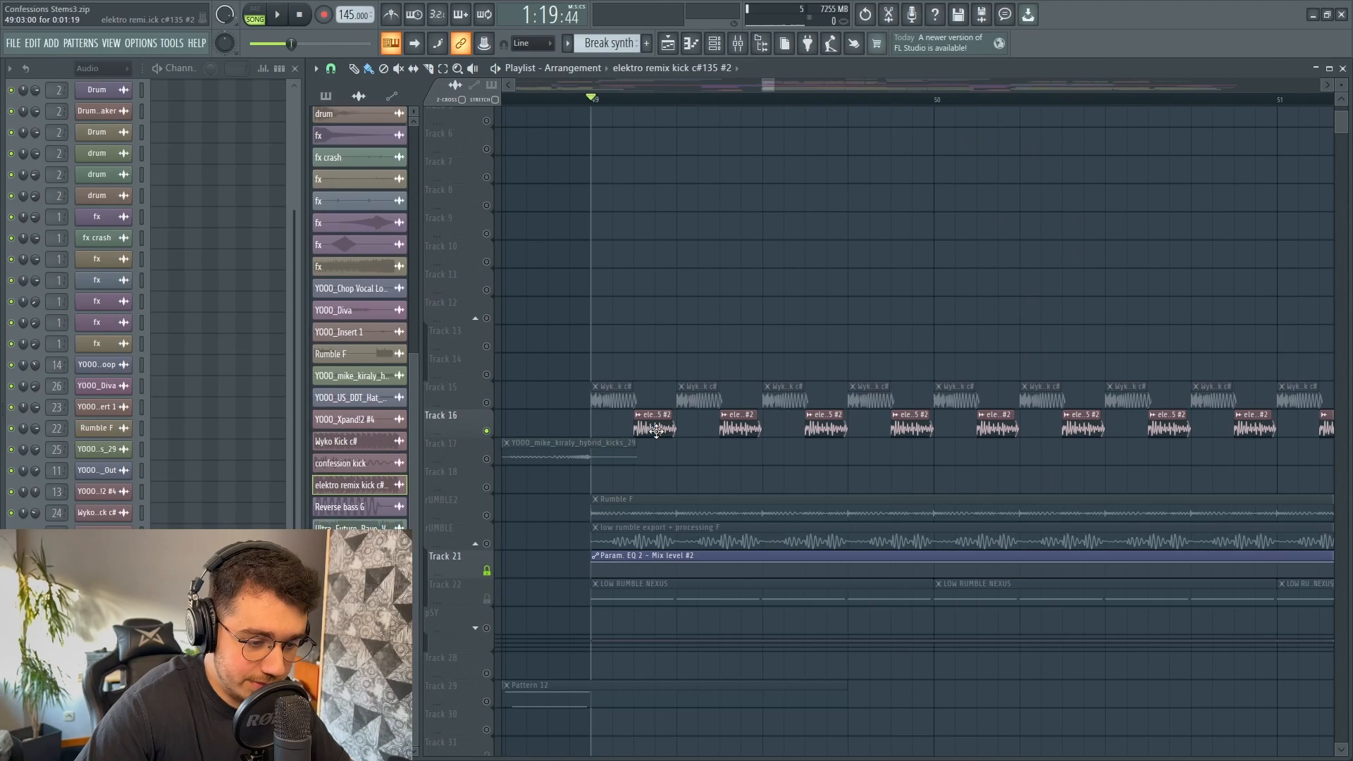
{"action": "double_click", "coordinate": [656, 430]}
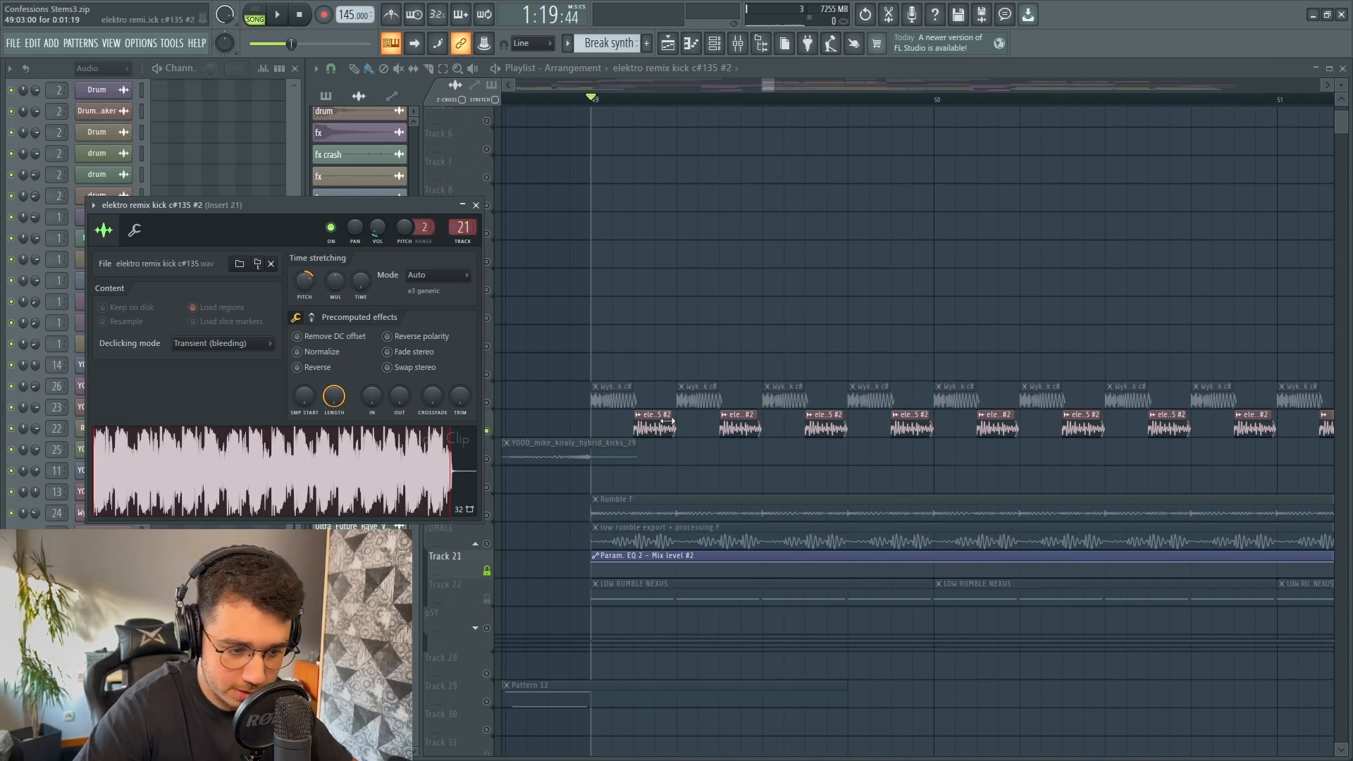
Step: Solo and play the Rumble F clip on the rUMBLE2 track, and listen to the rUMBLE track
{"action": "right_click", "coordinate": [487, 403]}
{"action": "right_click", "coordinate": [487, 516]}
{"action": "key", "text": "space"}
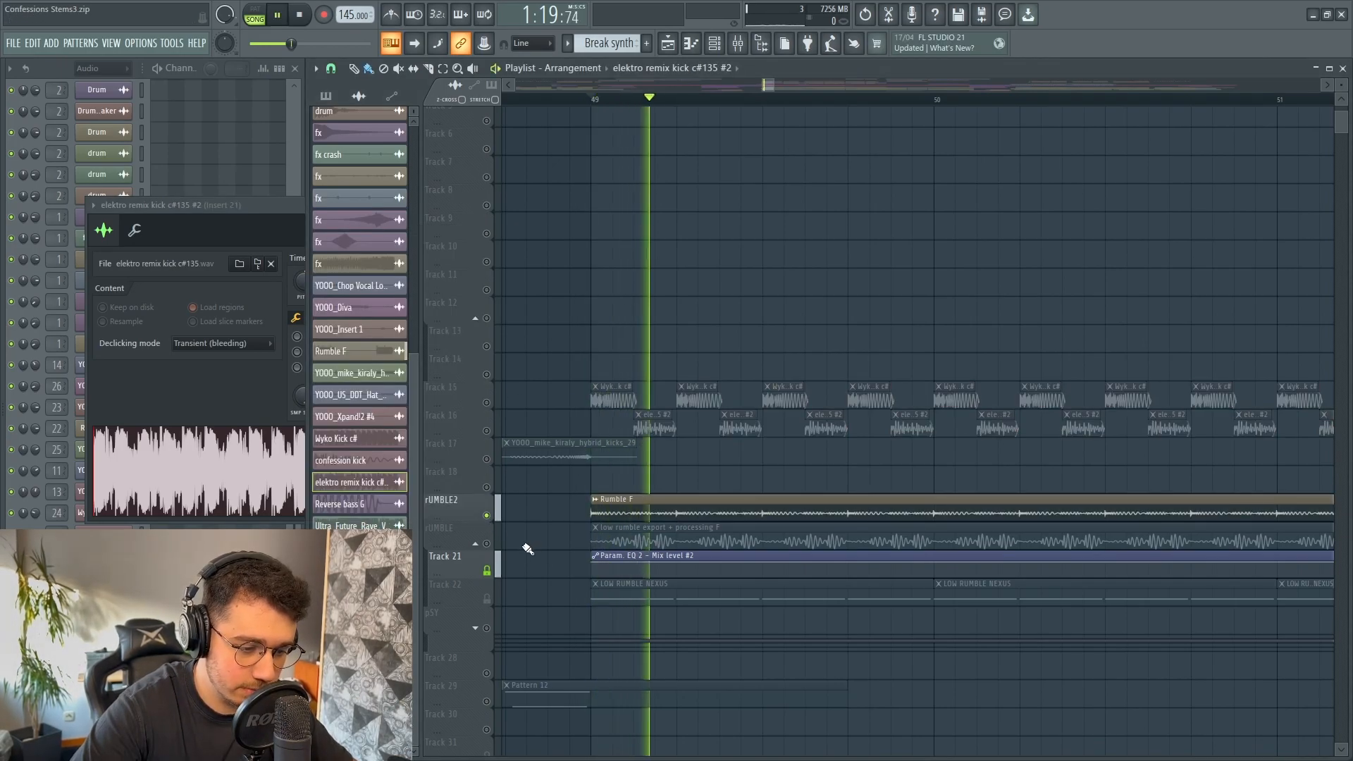
{"action": "scroll", "coordinate": [532, 535], "scroll_direction": "down", "scroll_amount": 4}
{"action": "key", "text": "space"}
{"action": "right_click", "coordinate": [487, 544]}
{"action": "key", "text": "space"}
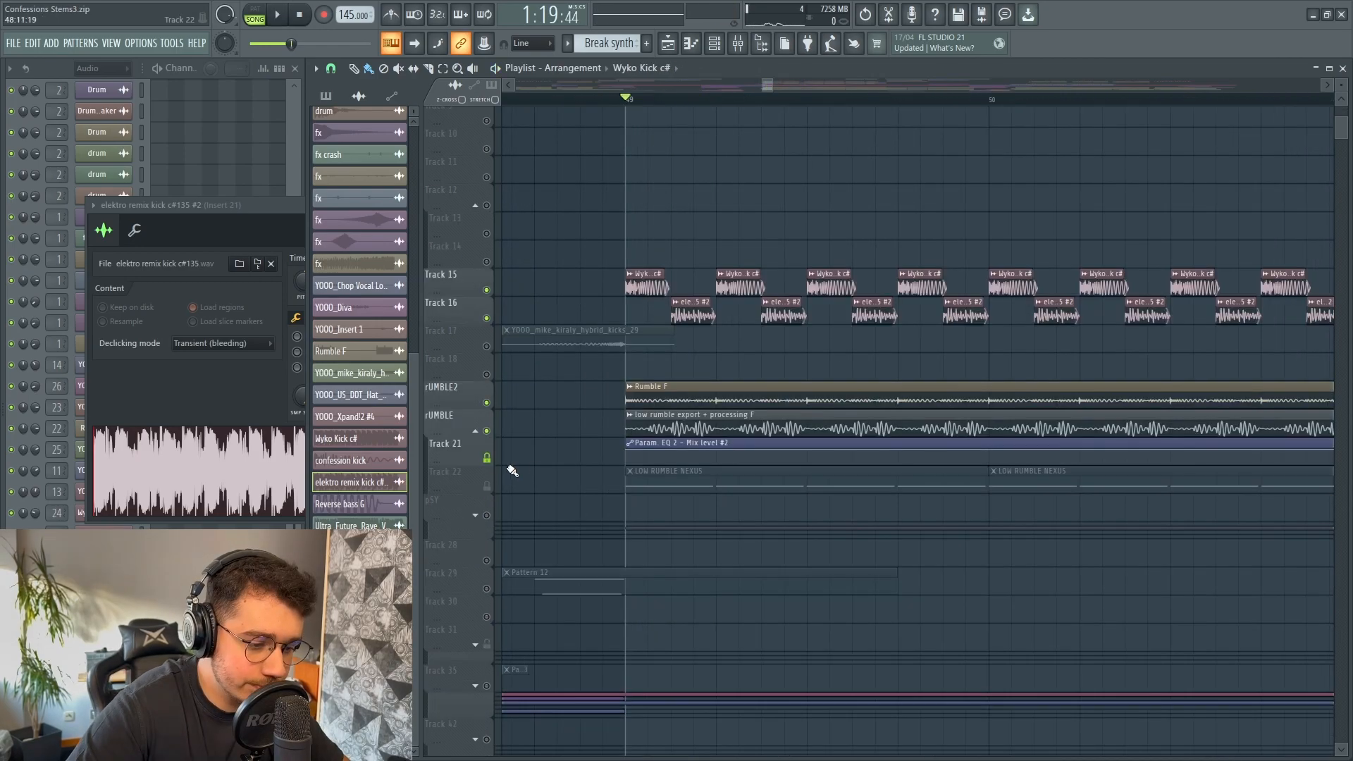
Step: Open the Nexus instrument of the LOW RUMBLE channel used by the LOW RUMBLE NEXUS pattern on Track 22
{"action": "left_click", "coordinate": [633, 426]}
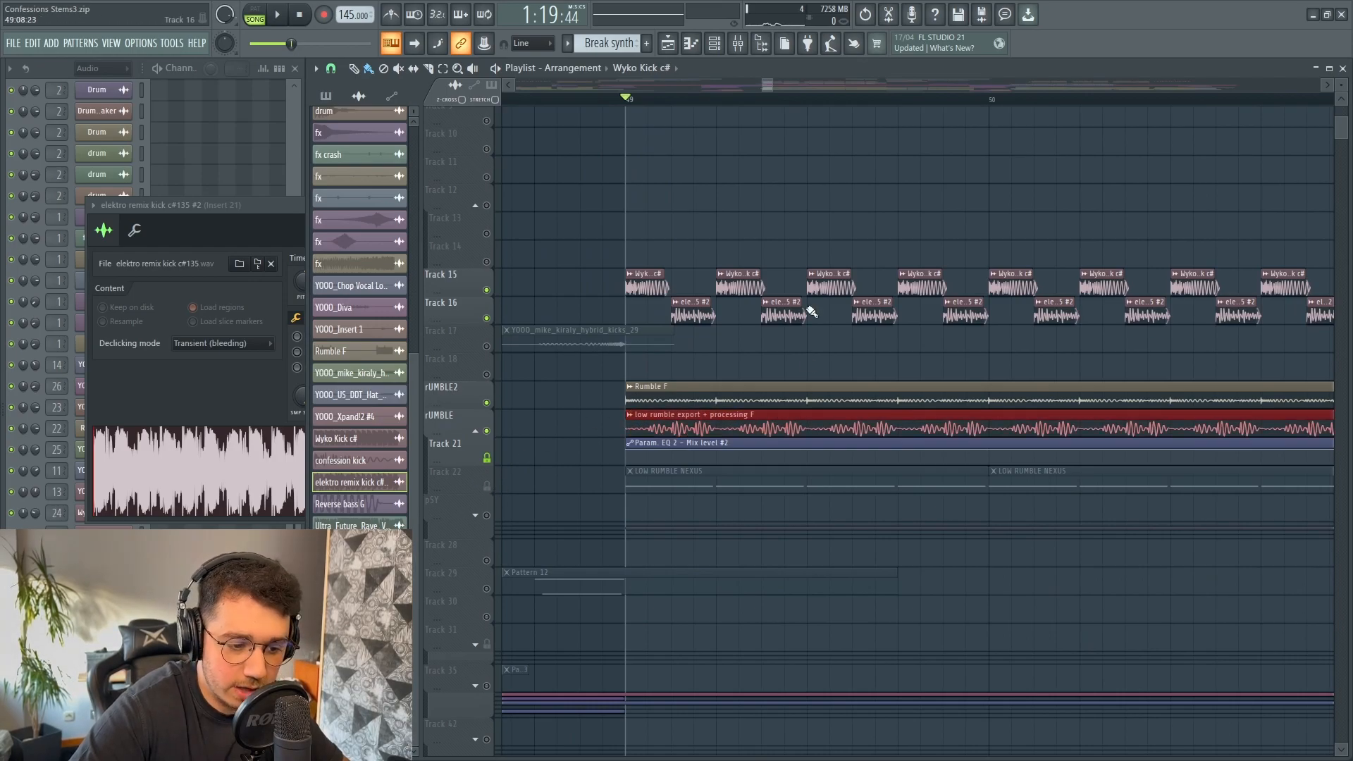
{"action": "scroll", "coordinate": [836, 111], "scroll_direction": "down", "scroll_amount": 2}
{"action": "left_click", "coordinate": [803, 471]}
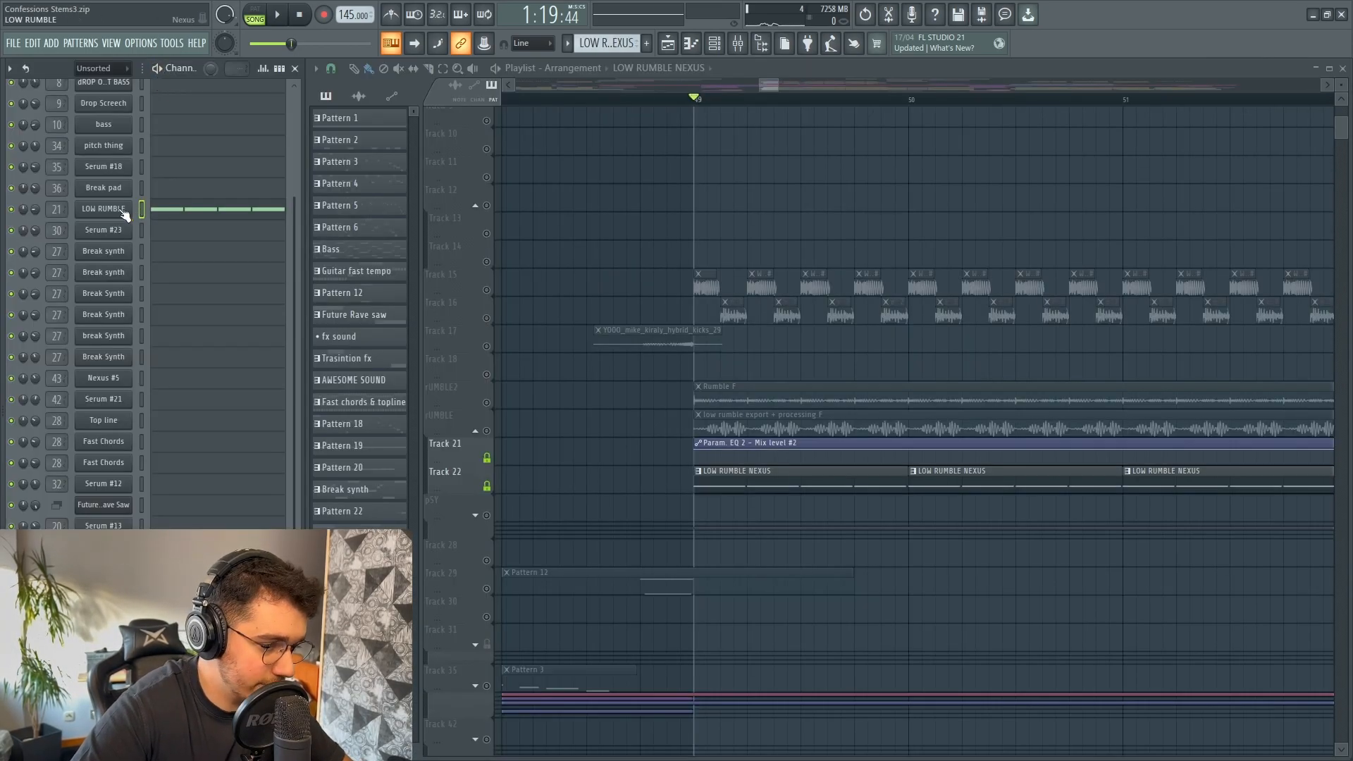
{"action": "left_click", "coordinate": [123, 210]}
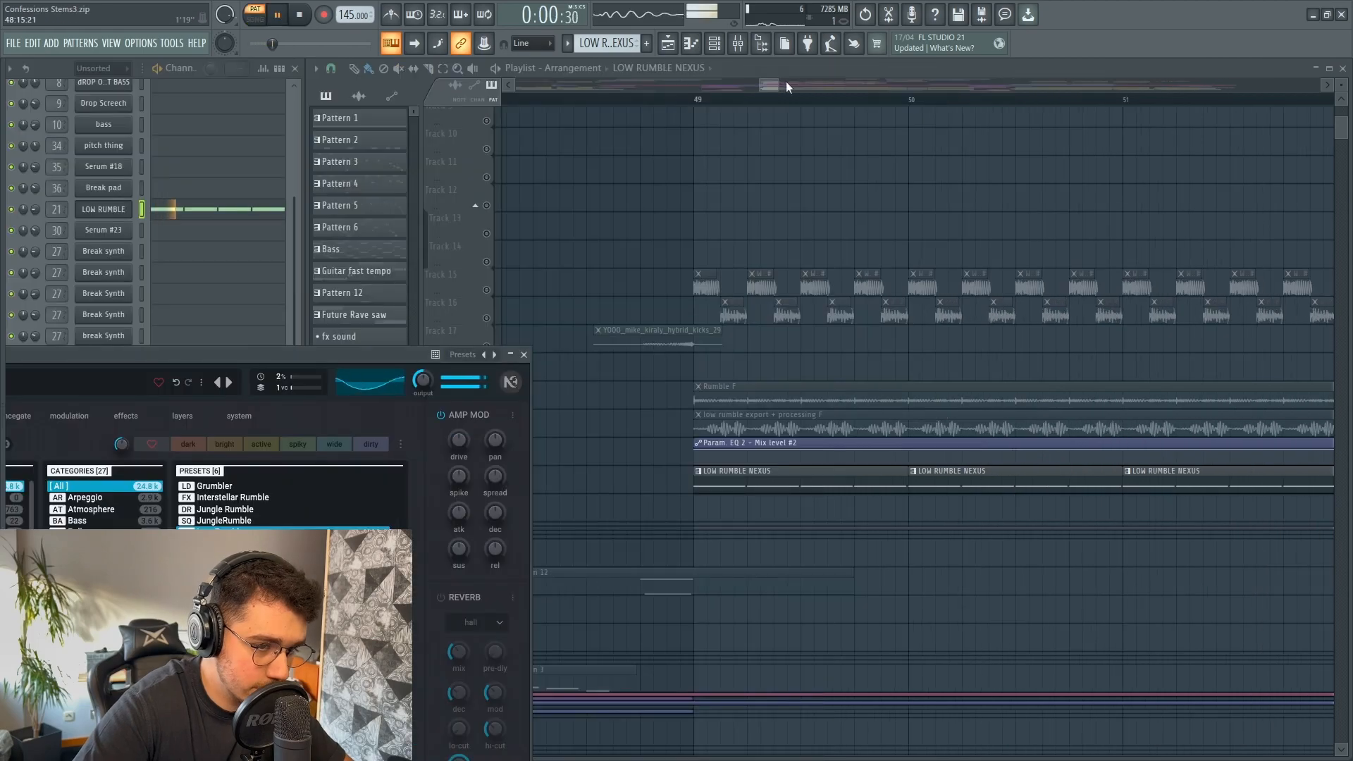
Step: Open the mixer effects OTT, Ozone 9 Low End Focus and Ozone 9 Exciter of the low rumble export + processing F clip
{"action": "scroll", "coordinate": [787, 84], "scroll_direction": "down", "scroll_amount": 1}
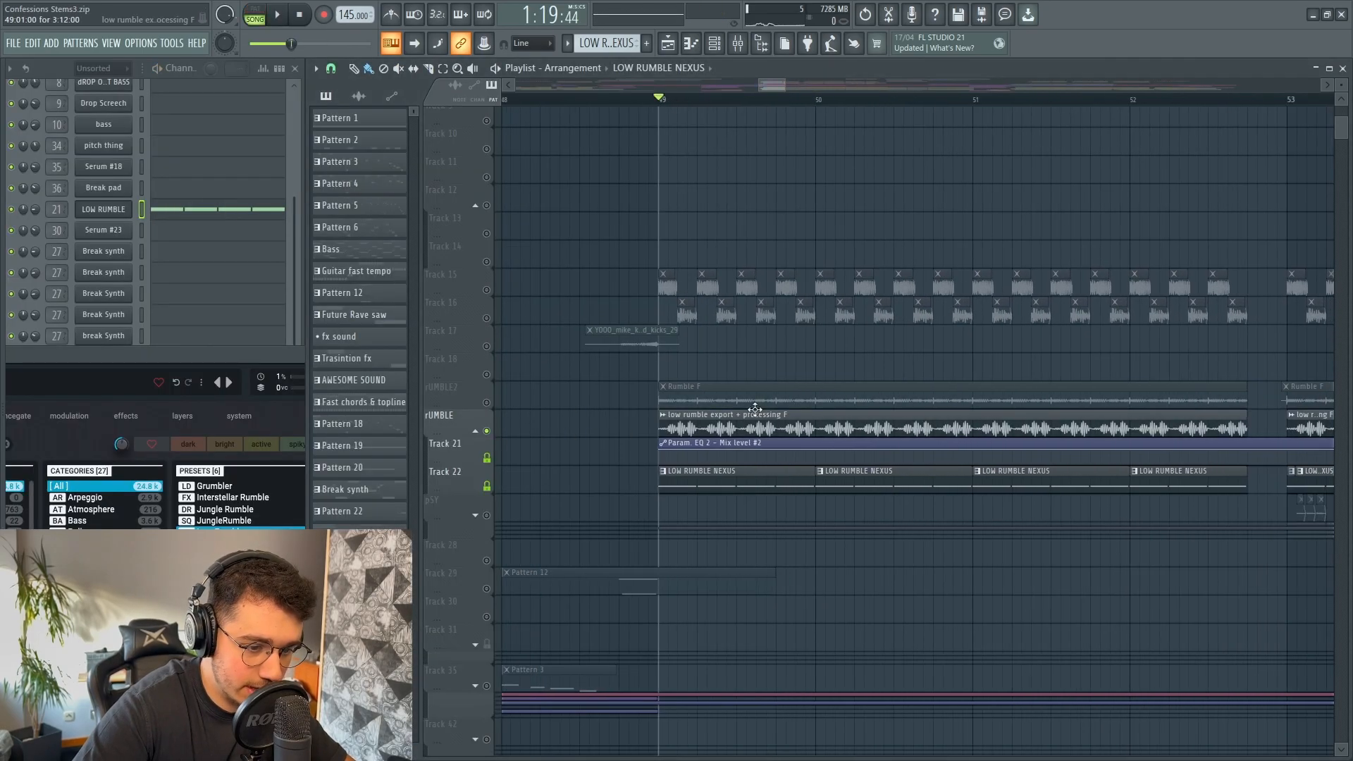
{"action": "double_click", "coordinate": [754, 414]}
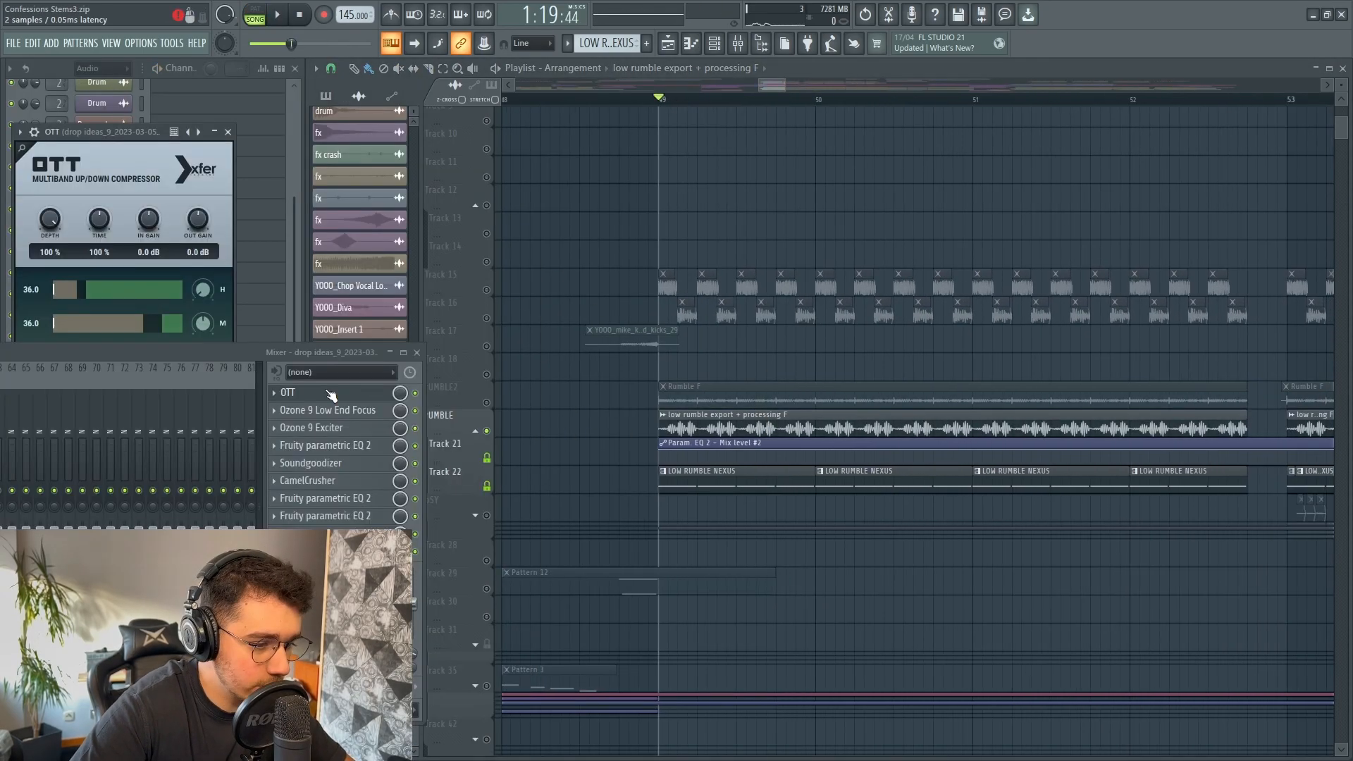
{"action": "left_click", "coordinate": [346, 412]}
{"action": "left_click", "coordinate": [318, 428]}
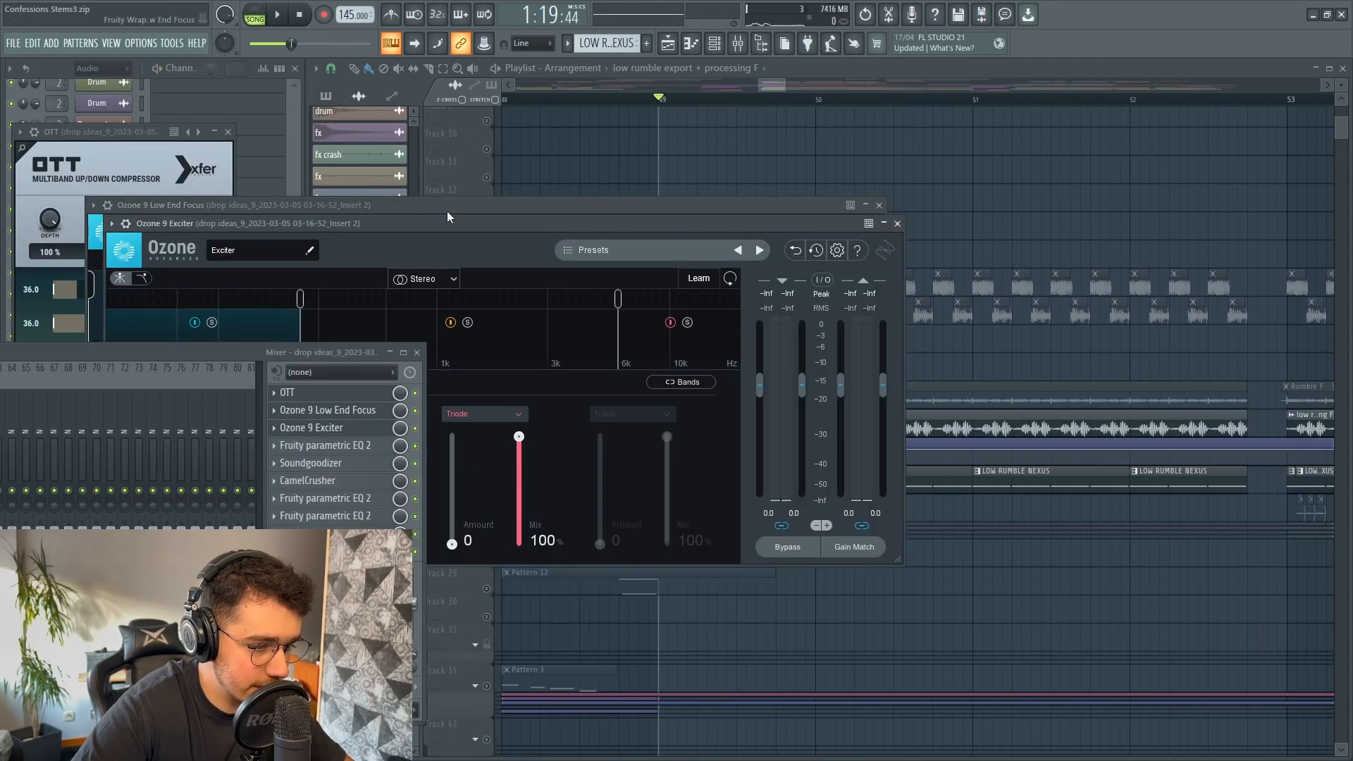
Step: Inspect the low rumble's remaining effects, including Soundgoodizer, CamelCrusher and Fruity parametric EQ 2, and close the plugin windows
{"action": "left_click", "coordinate": [324, 445]}
{"action": "left_click", "coordinate": [331, 481]}
{"action": "left_click", "coordinate": [341, 465]}
{"action": "left_click_drag", "start_coordinate": [236, 356], "coordinate": [166, 445]}
{"action": "left_click", "coordinate": [317, 529]}
{"action": "left_click", "coordinate": [310, 584]}
{"action": "left_click", "coordinate": [310, 602]}
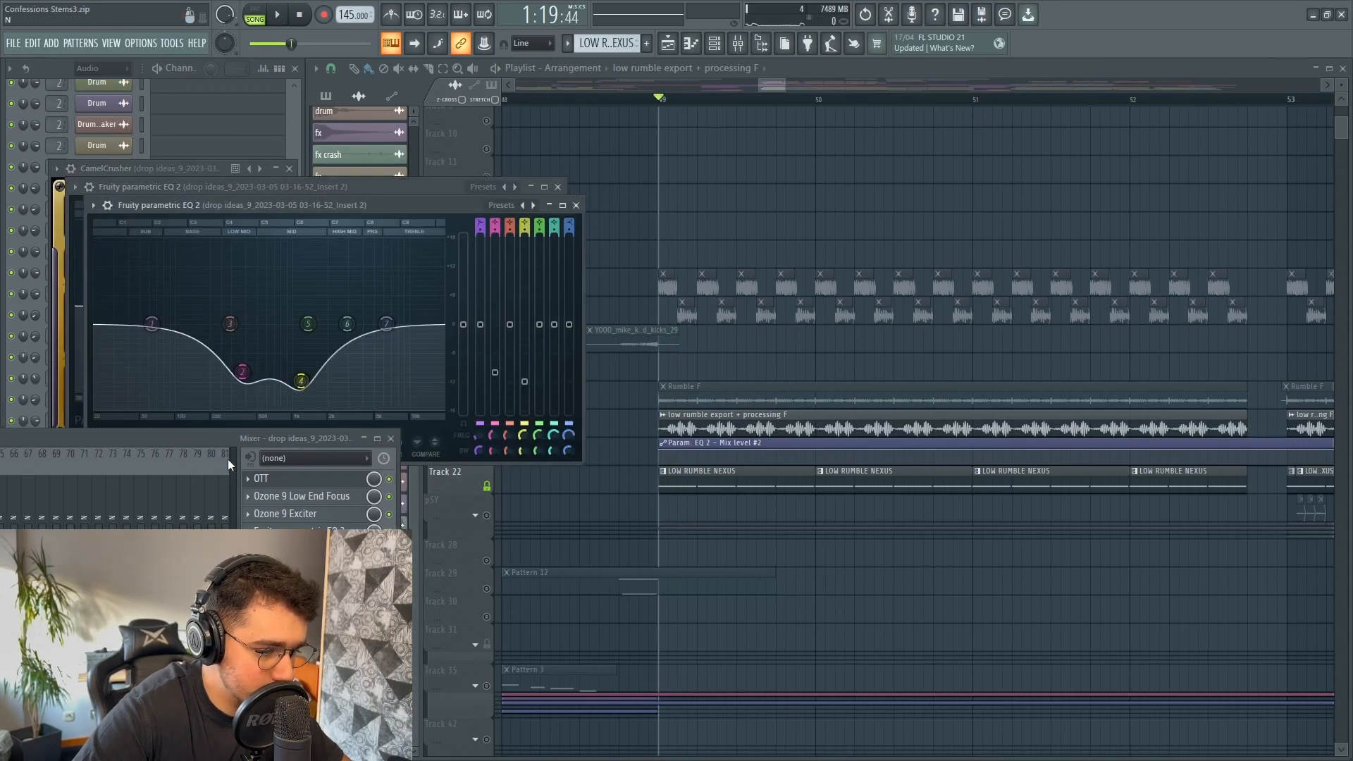
{"action": "key", "text": "alt+F12"}
Step: Bring the mixer into full view, play the low rumble through its effect chain, and hide the mixer
{"action": "scroll", "coordinate": [730, 341], "scroll_direction": "down", "scroll_amount": 1}
{"action": "scroll", "coordinate": [567, 459], "scroll_direction": "down", "scroll_amount": 1}
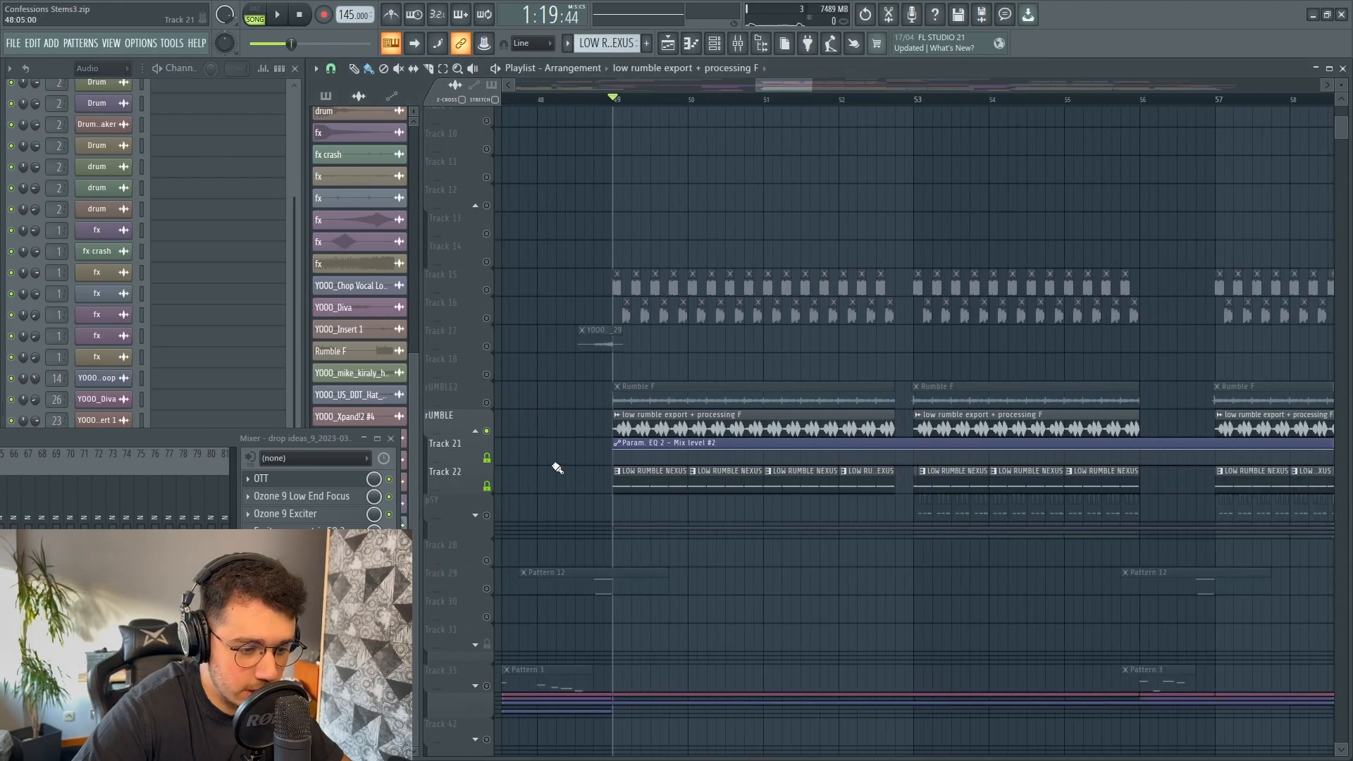
{"action": "left_click_drag", "start_coordinate": [206, 439], "coordinate": [1138, 378]}
{"action": "left_click_drag", "start_coordinate": [527, 412], "coordinate": [472, 338]}
{"action": "key", "text": "space"}
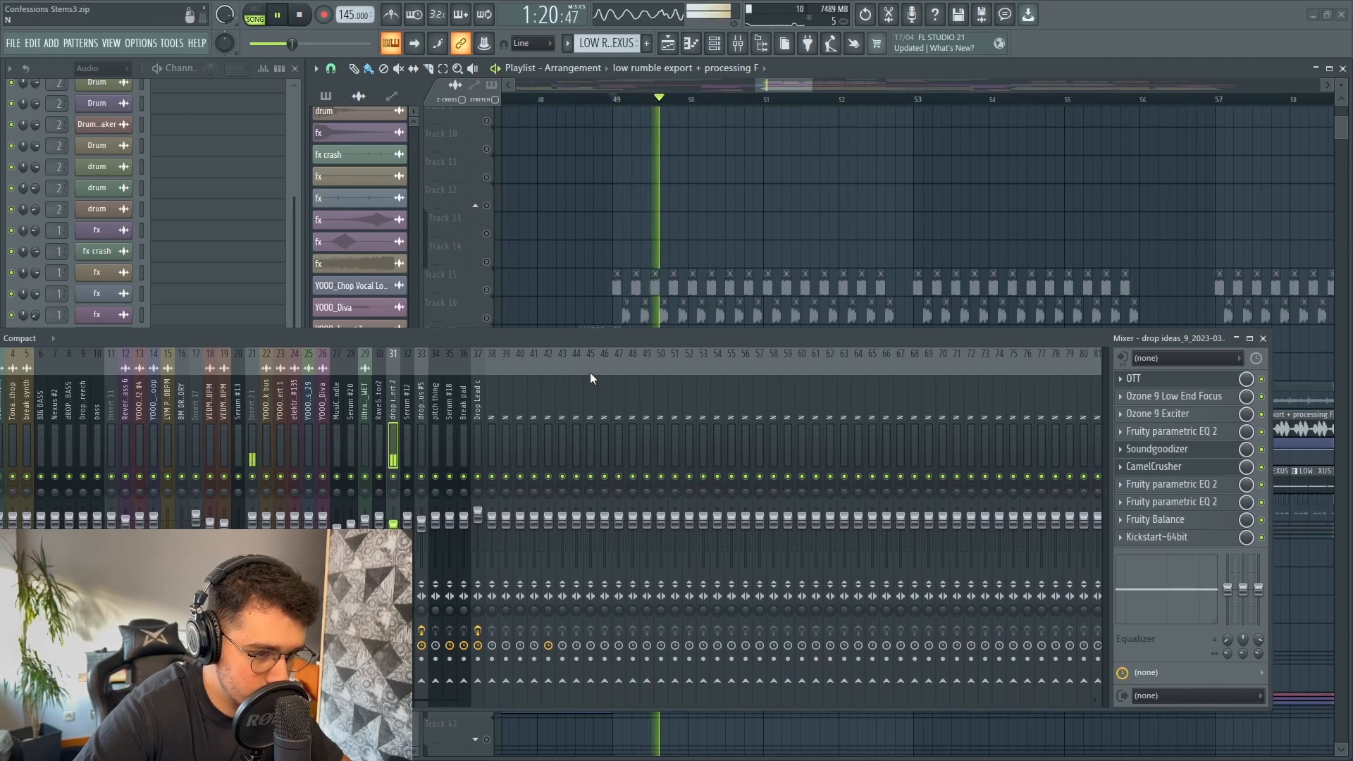
{"action": "key", "text": "F9"}
{"action": "key", "text": "space"}
Step: Unmute rUMBLE2, Track 16 and Track 15, mute Track 22, and play the kicks together with both rumbles
{"action": "scroll", "coordinate": [833, 342], "scroll_direction": "down", "scroll_amount": 2}
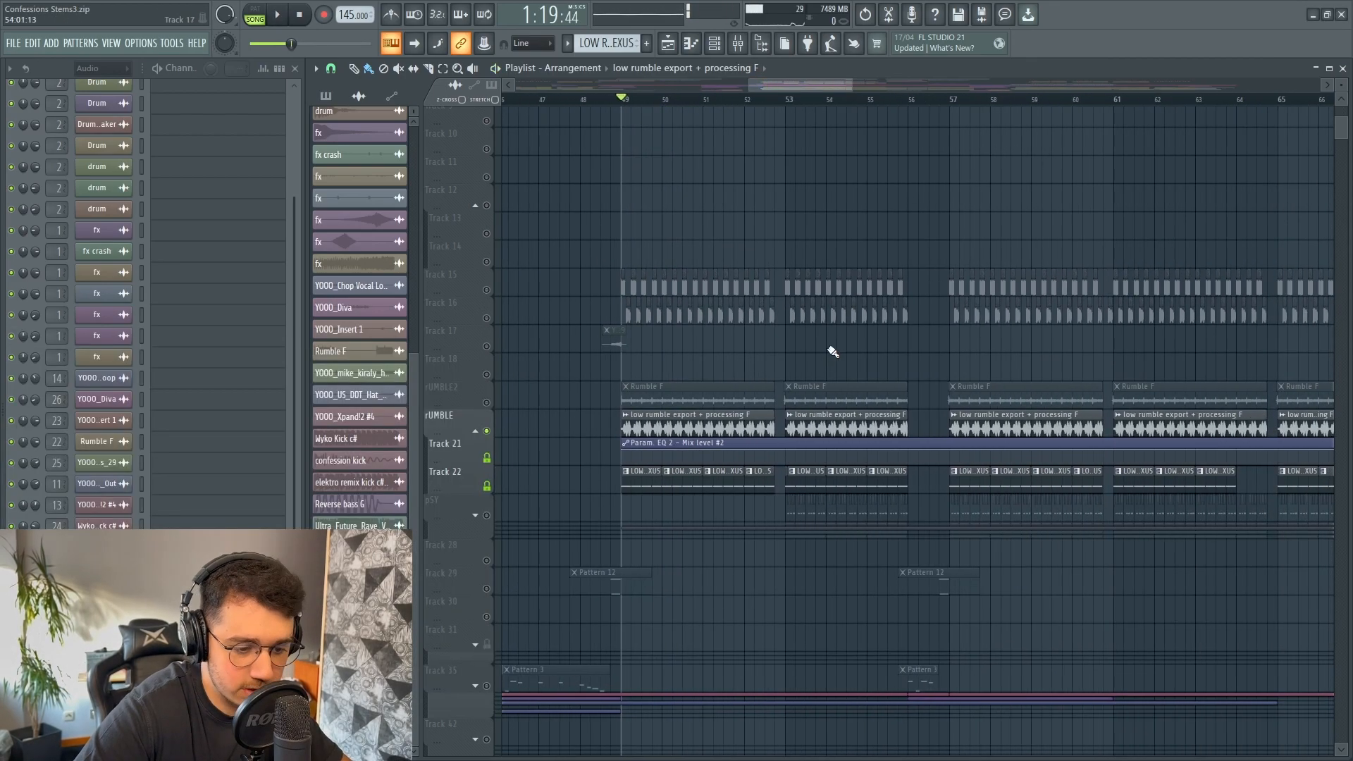
{"action": "left_click", "coordinate": [486, 403]}
{"action": "left_click", "coordinate": [486, 317]}
{"action": "left_click", "coordinate": [486, 289]}
{"action": "key", "text": "space"}
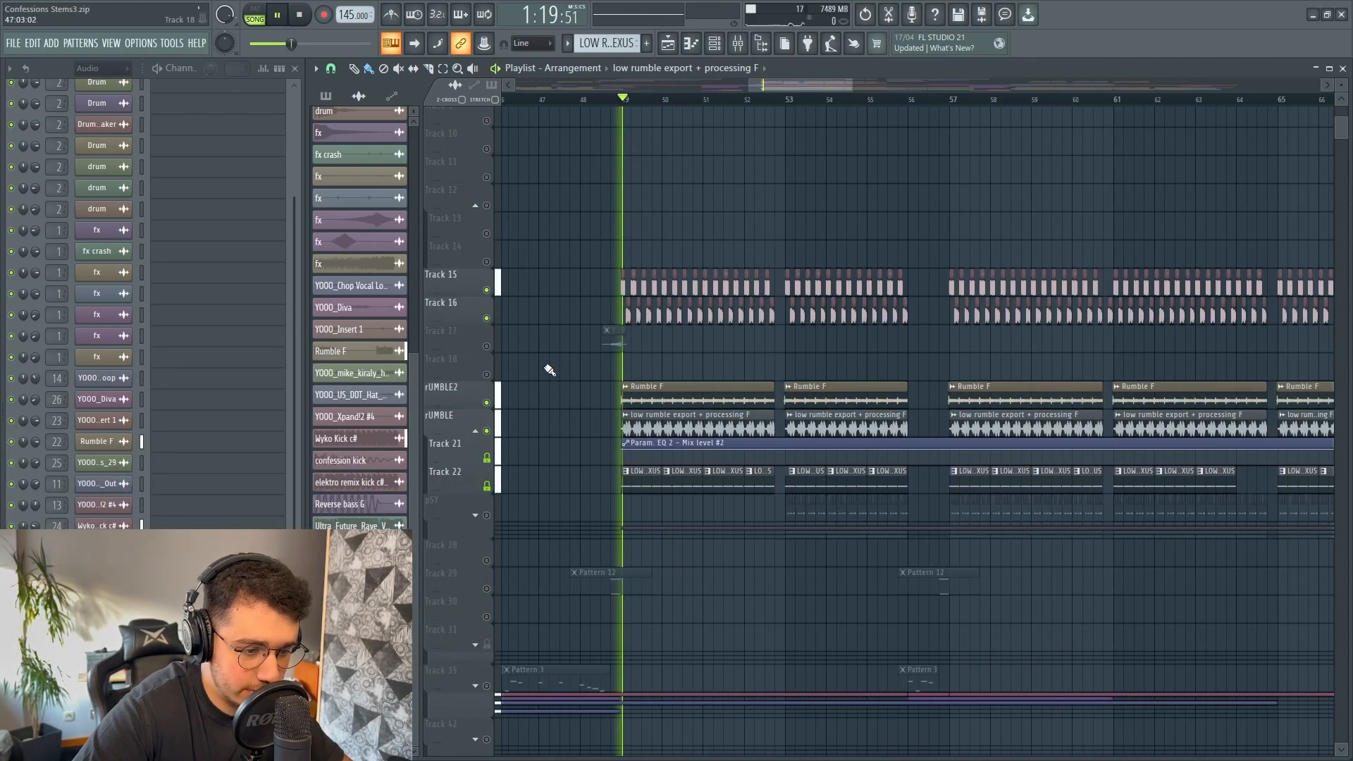
{"action": "left_click", "coordinate": [487, 486]}
{"action": "left_click_drag", "start_coordinate": [783, 85], "coordinate": [798, 85]}
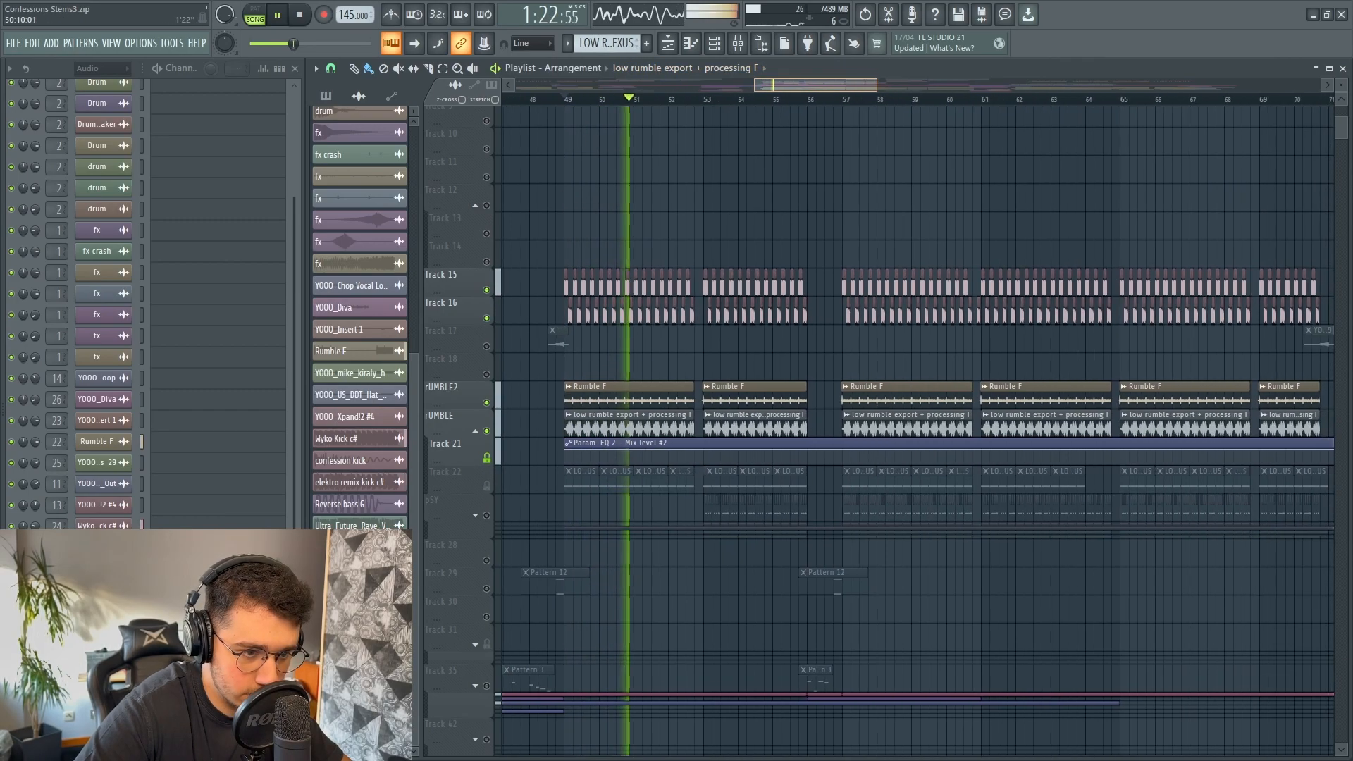
{"action": "key", "text": "space"}
Step: Mute the kick and rumble tracks from Track 15 down to rUMBLE
{"action": "scroll", "coordinate": [643, 387], "scroll_direction": "down", "scroll_amount": 5}
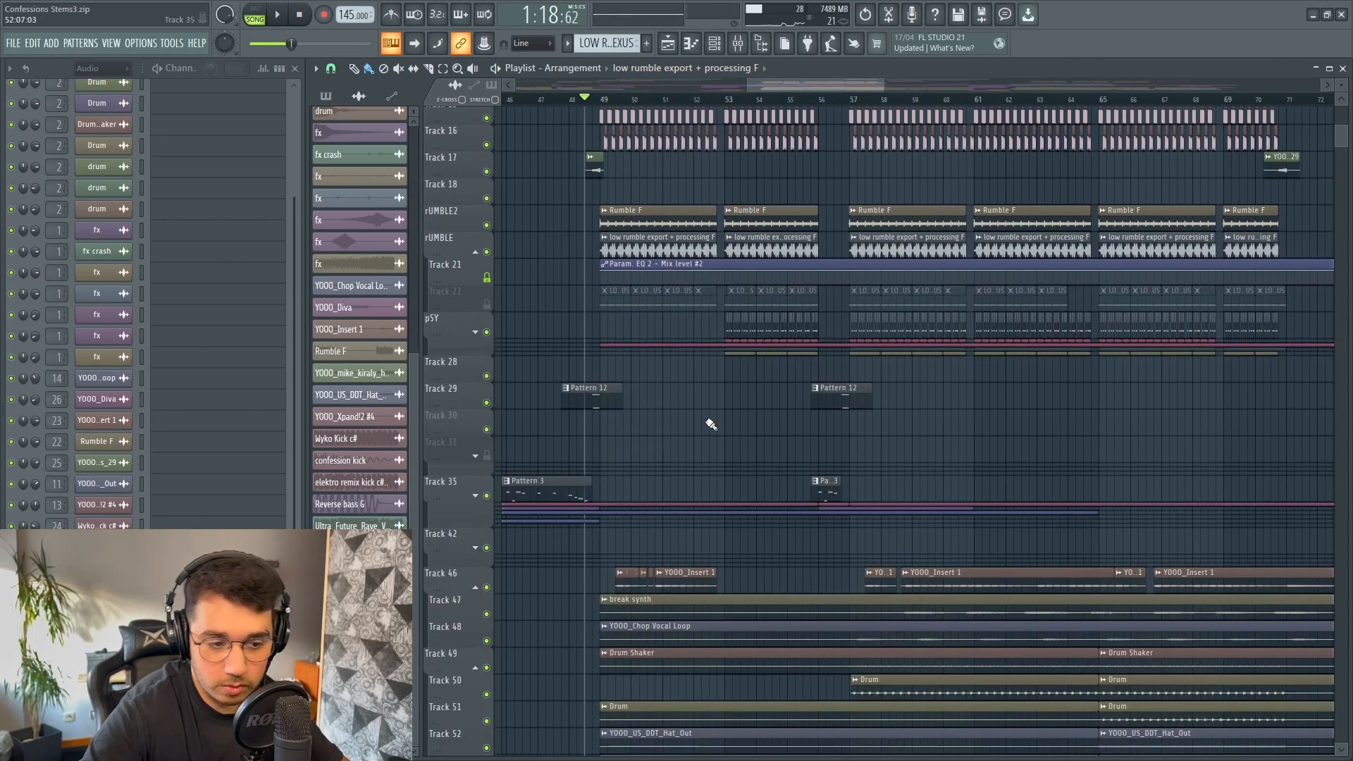
{"action": "scroll", "coordinate": [485, 377], "scroll_direction": "up", "scroll_amount": 3}
{"action": "left_click_drag", "start_coordinate": [487, 360], "coordinate": [495, 236]}
Step: Play the drop's remaining drum, fx, synth and vocal layers on Tracks 46 to 60 from just before bar 49
{"action": "scroll", "coordinate": [552, 278], "scroll_direction": "down", "scroll_amount": 6}
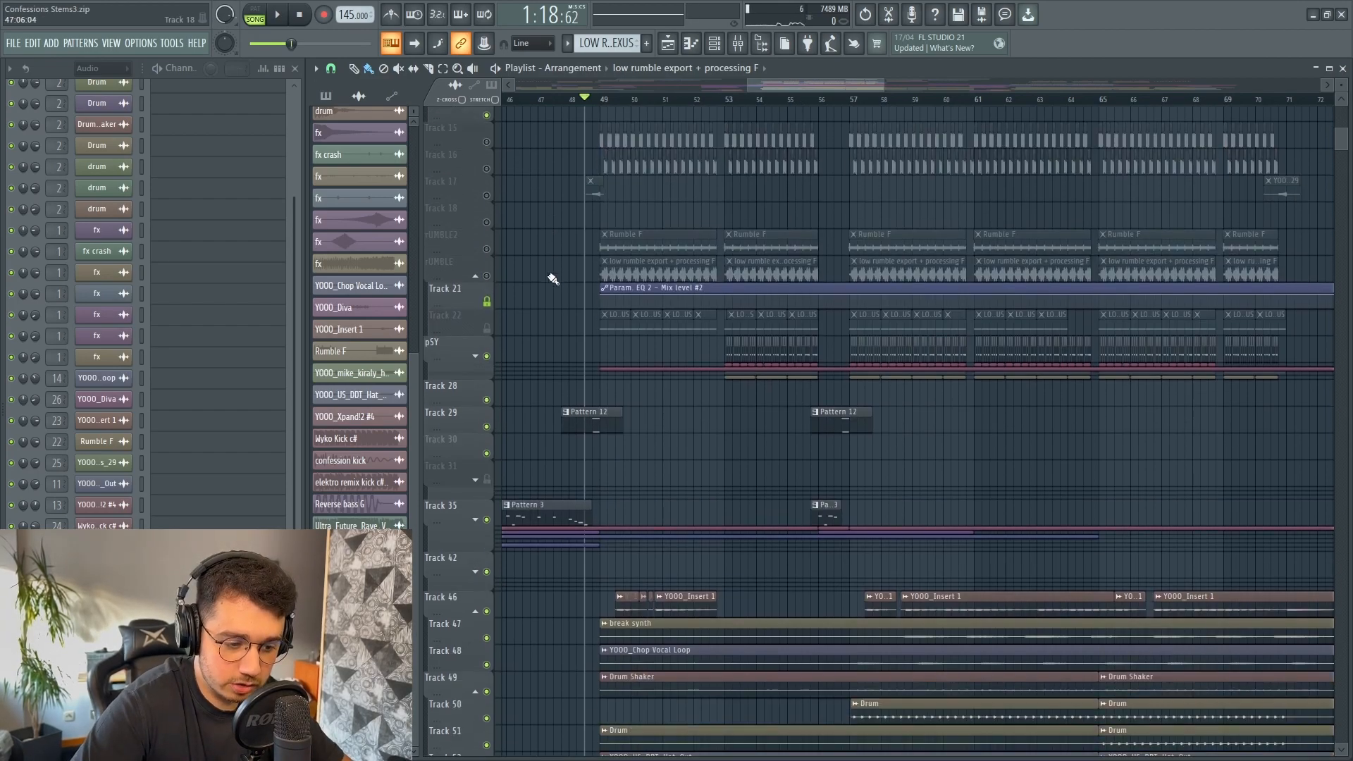
{"action": "scroll", "coordinate": [601, 290], "scroll_direction": "down", "scroll_amount": 6}
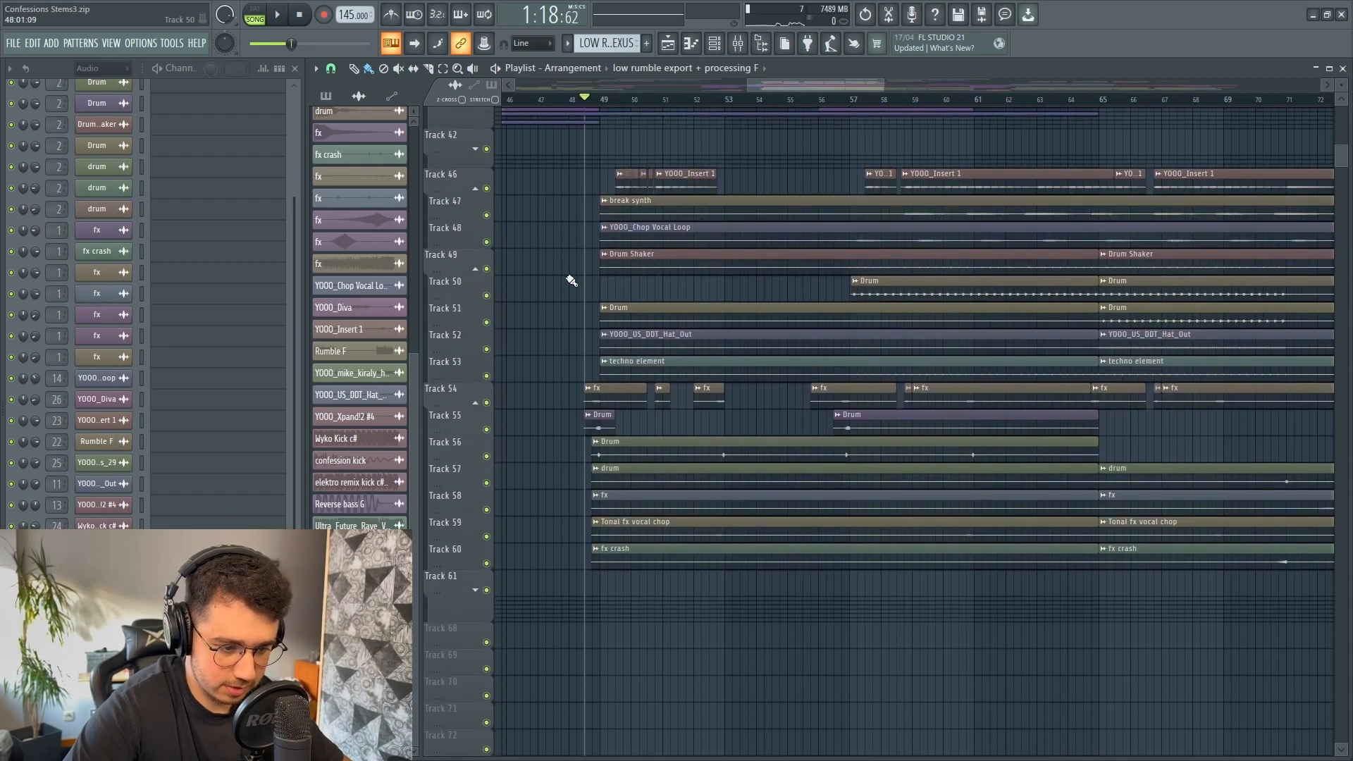
{"action": "scroll", "coordinate": [613, 176], "scroll_direction": "up", "scroll_amount": 3}
{"action": "key", "text": "space"}
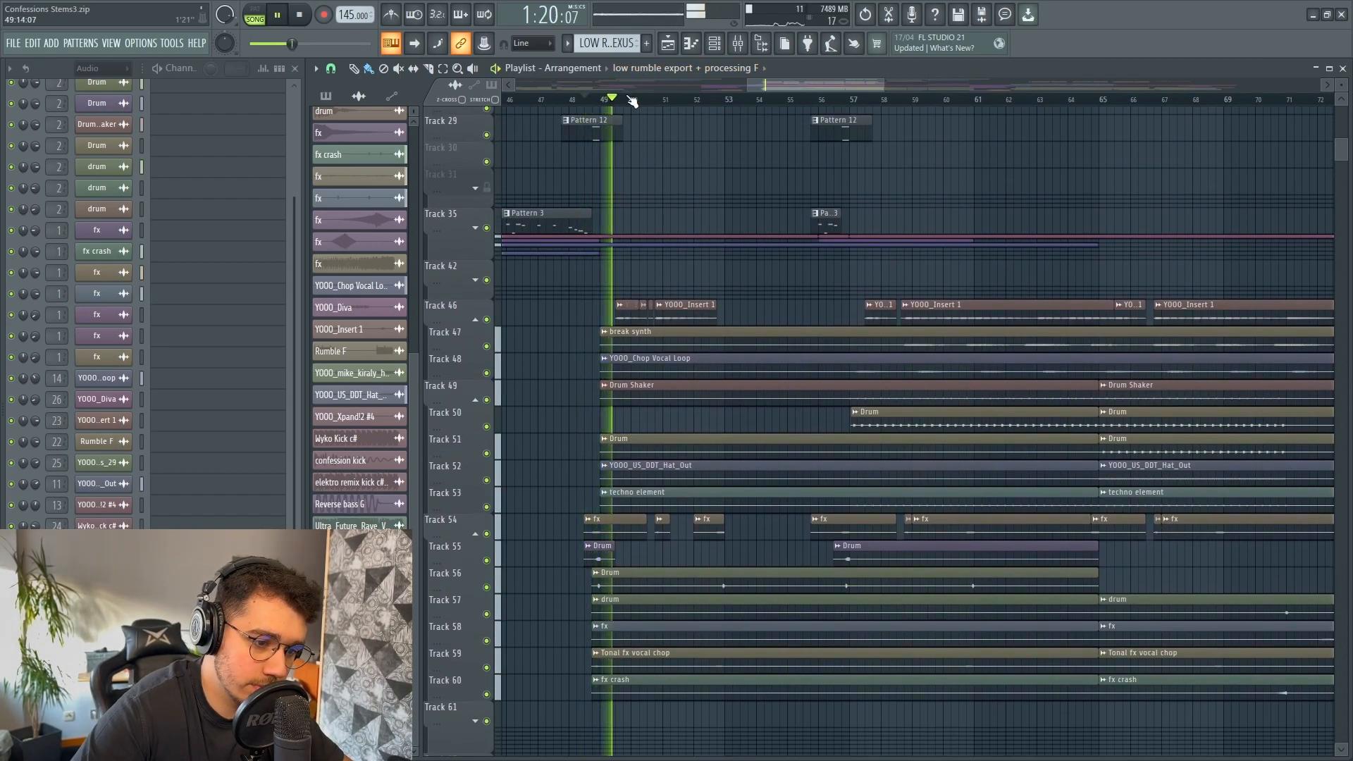
{"action": "scroll", "coordinate": [770, 298], "scroll_direction": "up", "scroll_amount": 6}
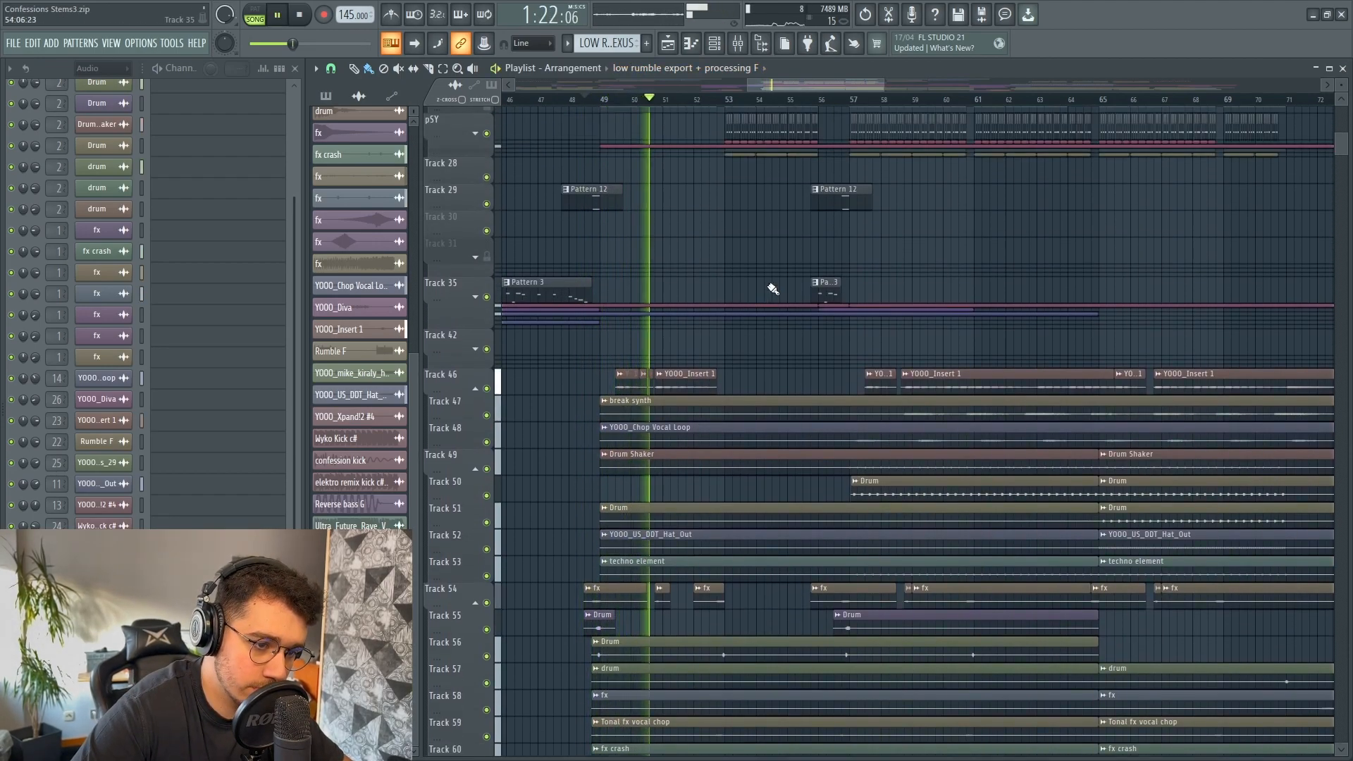
{"action": "scroll", "coordinate": [853, 300], "scroll_direction": "down", "scroll_amount": 3}
{"action": "scroll", "coordinate": [853, 300], "scroll_direction": "down", "scroll_amount": 6}
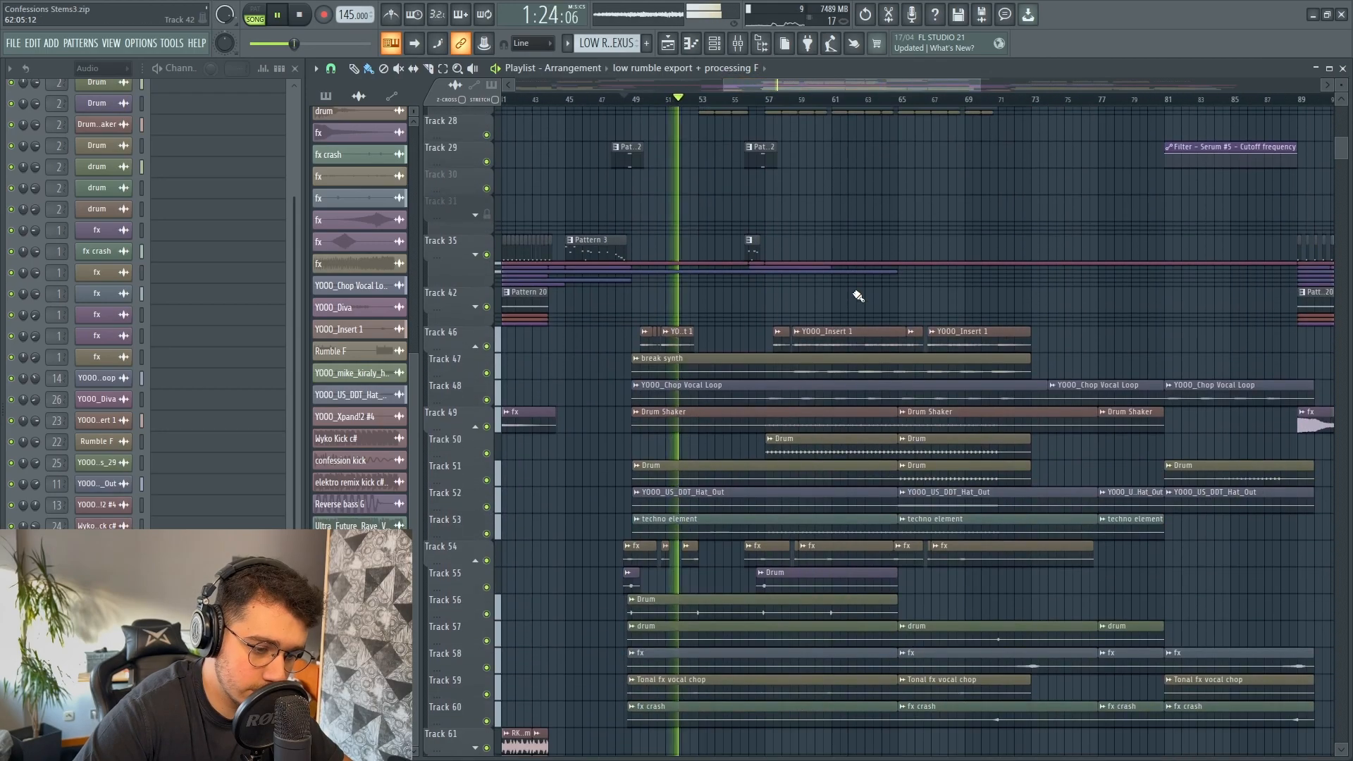
{"action": "key", "text": "space"}
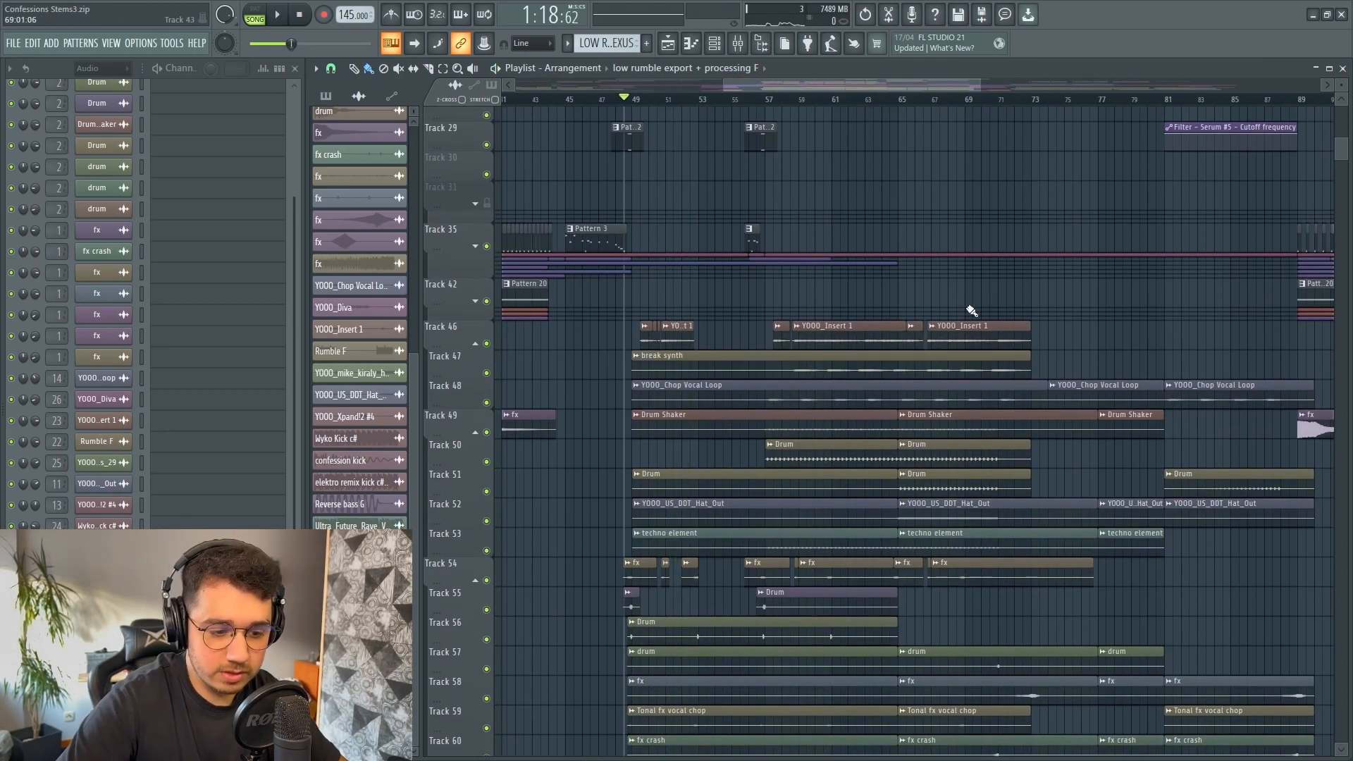
Step: Toggle the pSY track's solo on and off to re-enable the arrangement's other tracks
{"action": "scroll", "coordinate": [930, 430], "scroll_direction": "up", "scroll_amount": 10}
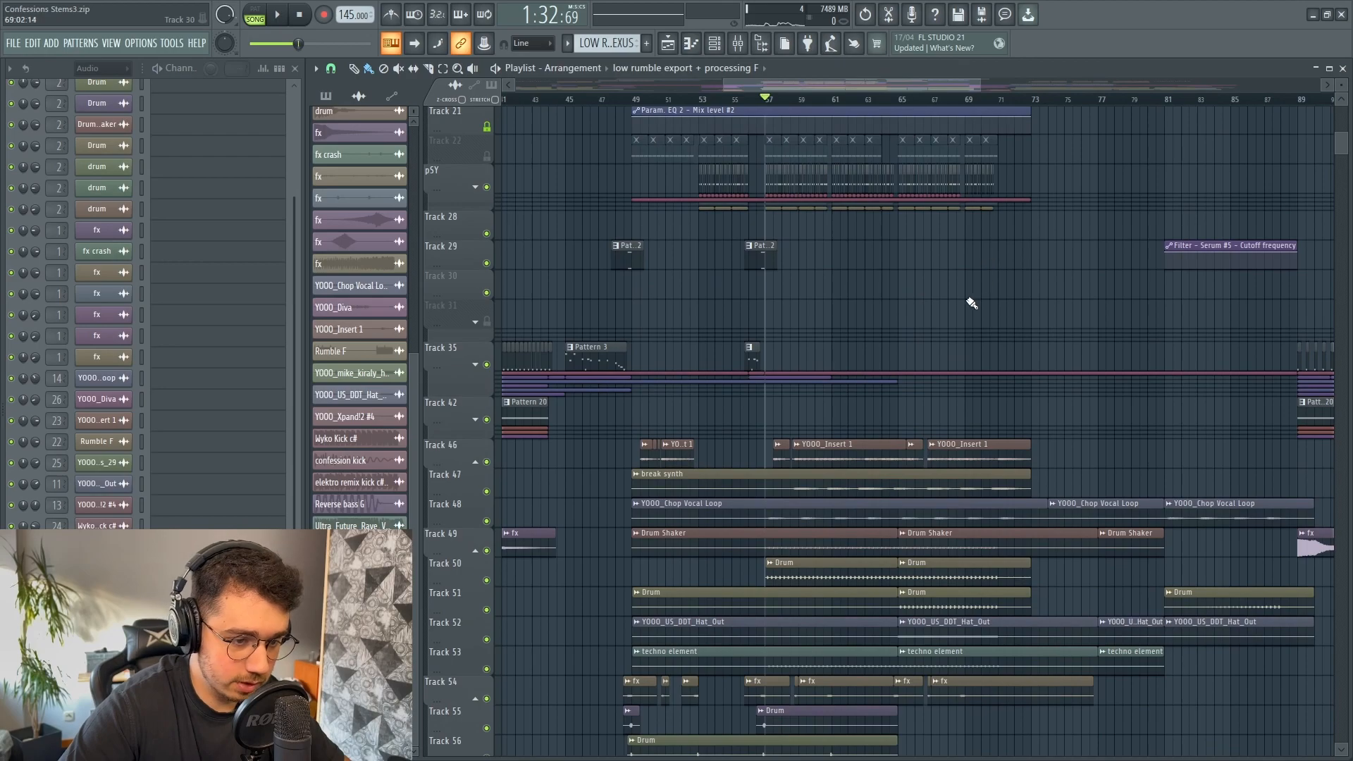
{"action": "scroll", "coordinate": [975, 293], "scroll_direction": "down", "scroll_amount": 6}
{"action": "right_click", "coordinate": [486, 188]}
{"action": "scroll", "coordinate": [621, 234], "scroll_direction": "up", "scroll_amount": 4}
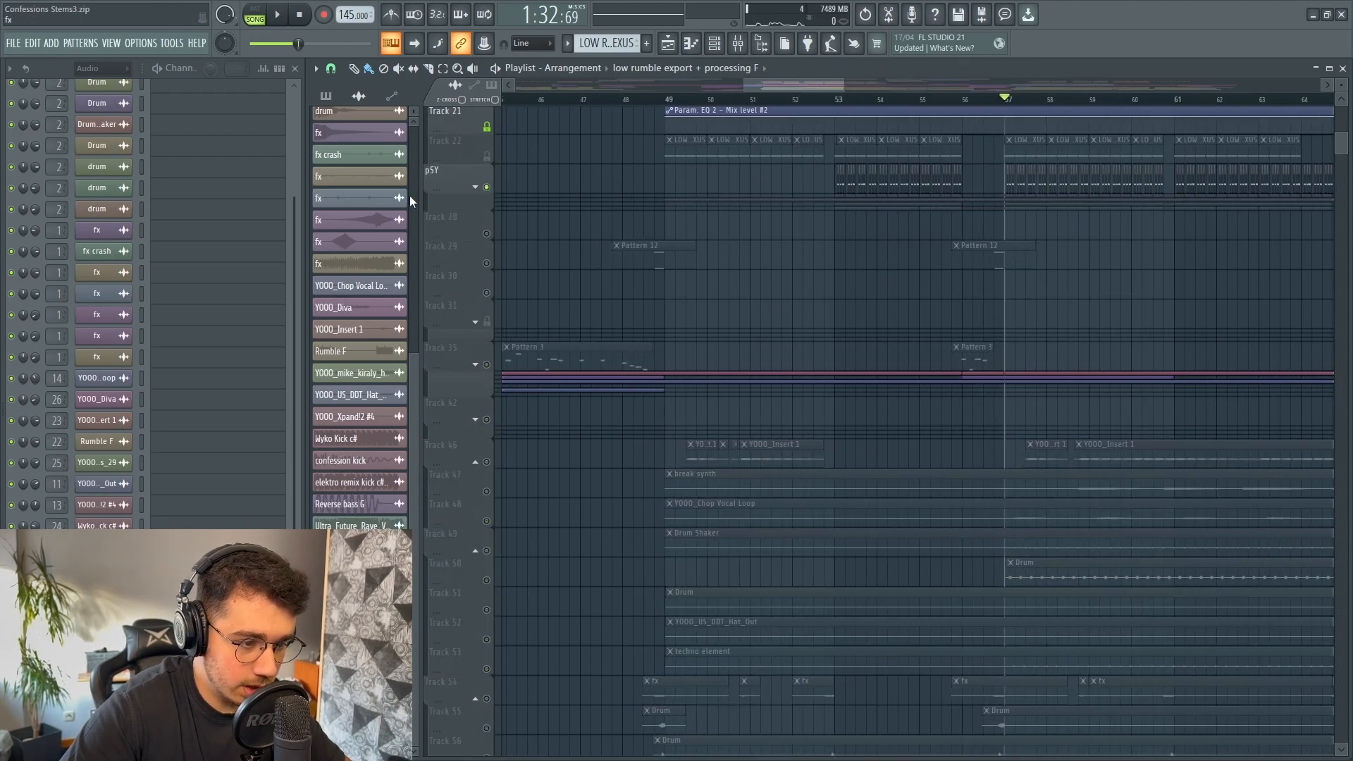
{"action": "right_click", "coordinate": [486, 187]}
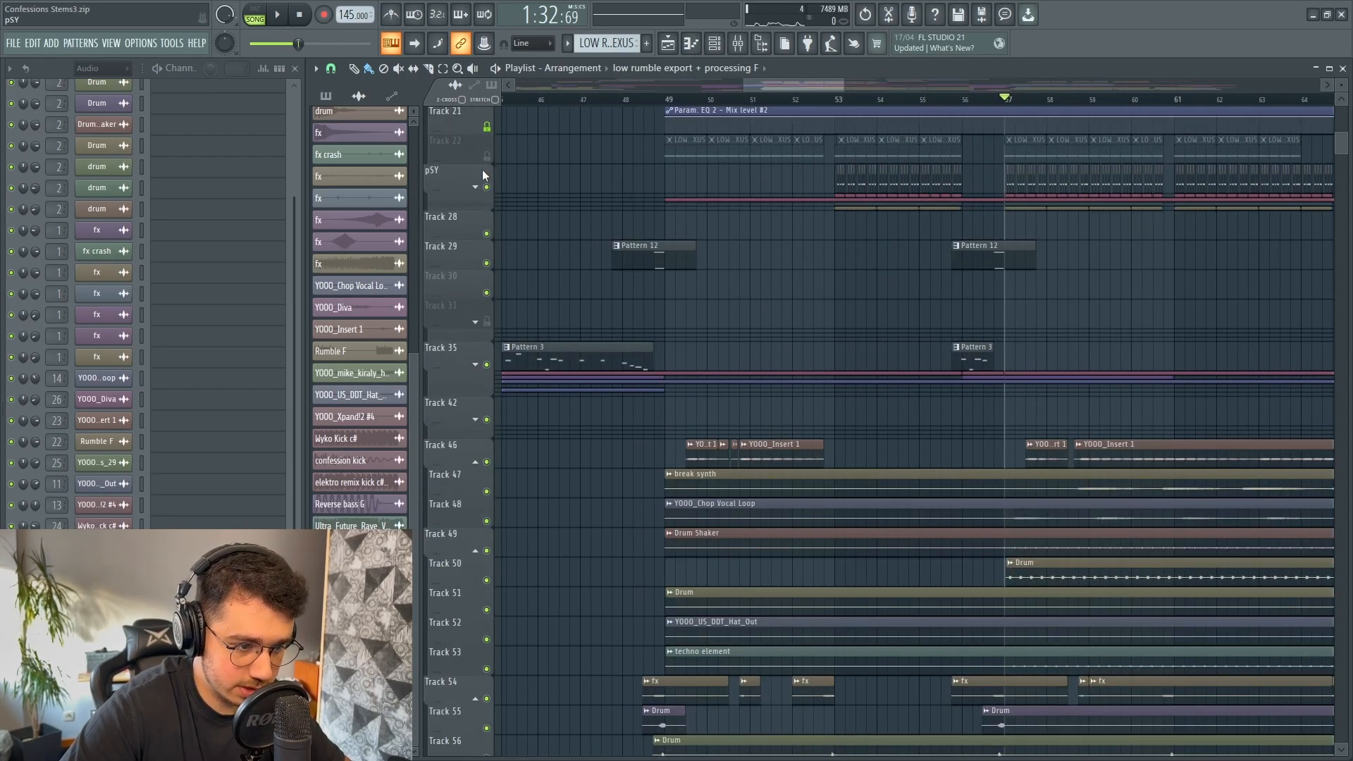
Step: Play the full drop with the psy bass layer from bar 53
{"action": "left_click", "coordinate": [840, 100]}
{"action": "key", "text": "space"}
{"action": "scroll", "coordinate": [828, 100], "scroll_direction": "down", "scroll_amount": 2}
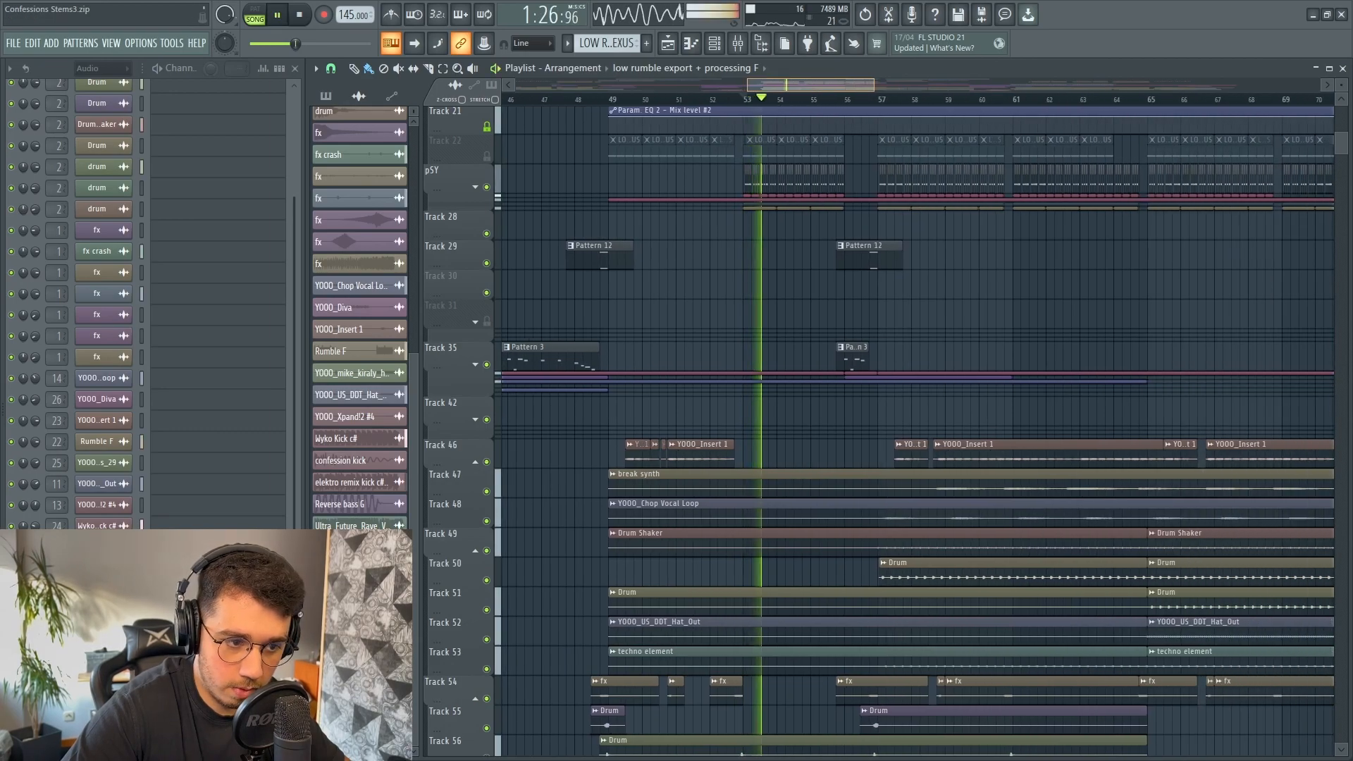
{"action": "scroll", "coordinate": [822, 105], "scroll_direction": "down", "scroll_amount": 2}
{"action": "scroll", "coordinate": [867, 221], "scroll_direction": "up", "scroll_amount": 4}
{"action": "scroll", "coordinate": [867, 222], "scroll_direction": "down", "scroll_amount": 2}
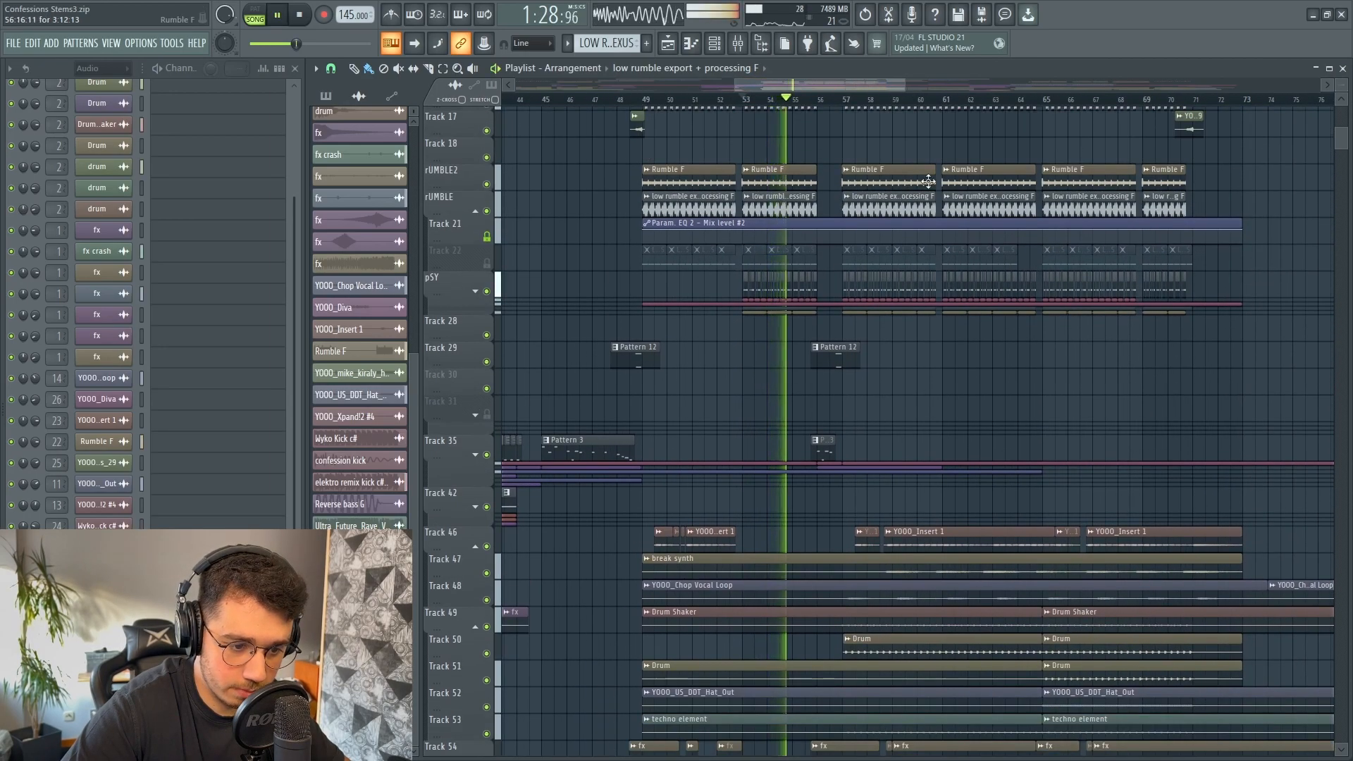
{"action": "key", "text": "space"}
Step: Expand the pSY track group at bar 53 to show its Tracks 24 to 27
{"action": "scroll", "coordinate": [791, 296], "scroll_direction": "down", "scroll_amount": 1}
{"action": "scroll", "coordinate": [789, 296], "scroll_direction": "up", "scroll_amount": 5}
{"action": "left_click", "coordinate": [790, 303]}
{"action": "scroll", "coordinate": [790, 338], "scroll_direction": "up", "scroll_amount": 5}
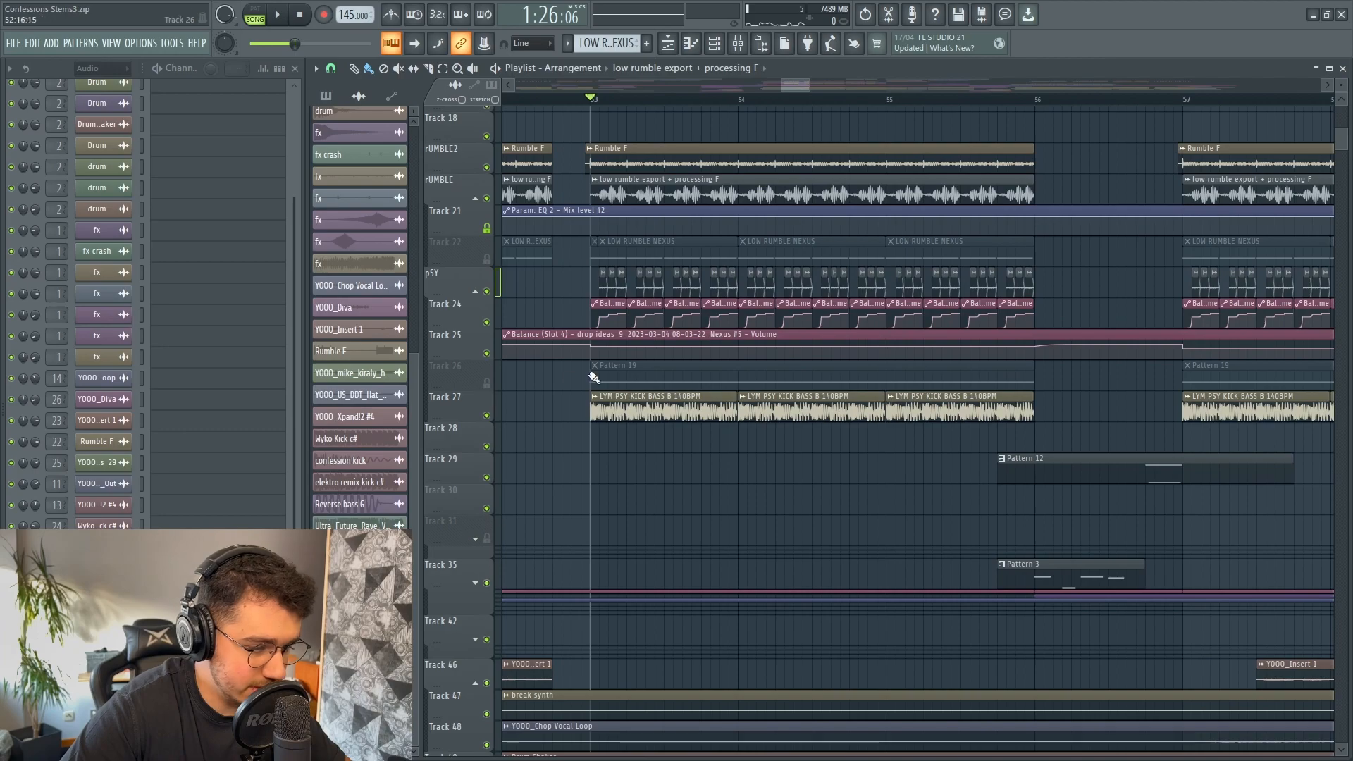
Step: Open the Nexus #5 instrument of Pattern 19 on Track 26 and move its window clear of the pSY clips
{"action": "double_click", "coordinate": [639, 366]}
{"action": "key", "text": "Escape"}
{"action": "left_click", "coordinate": [97, 379]}
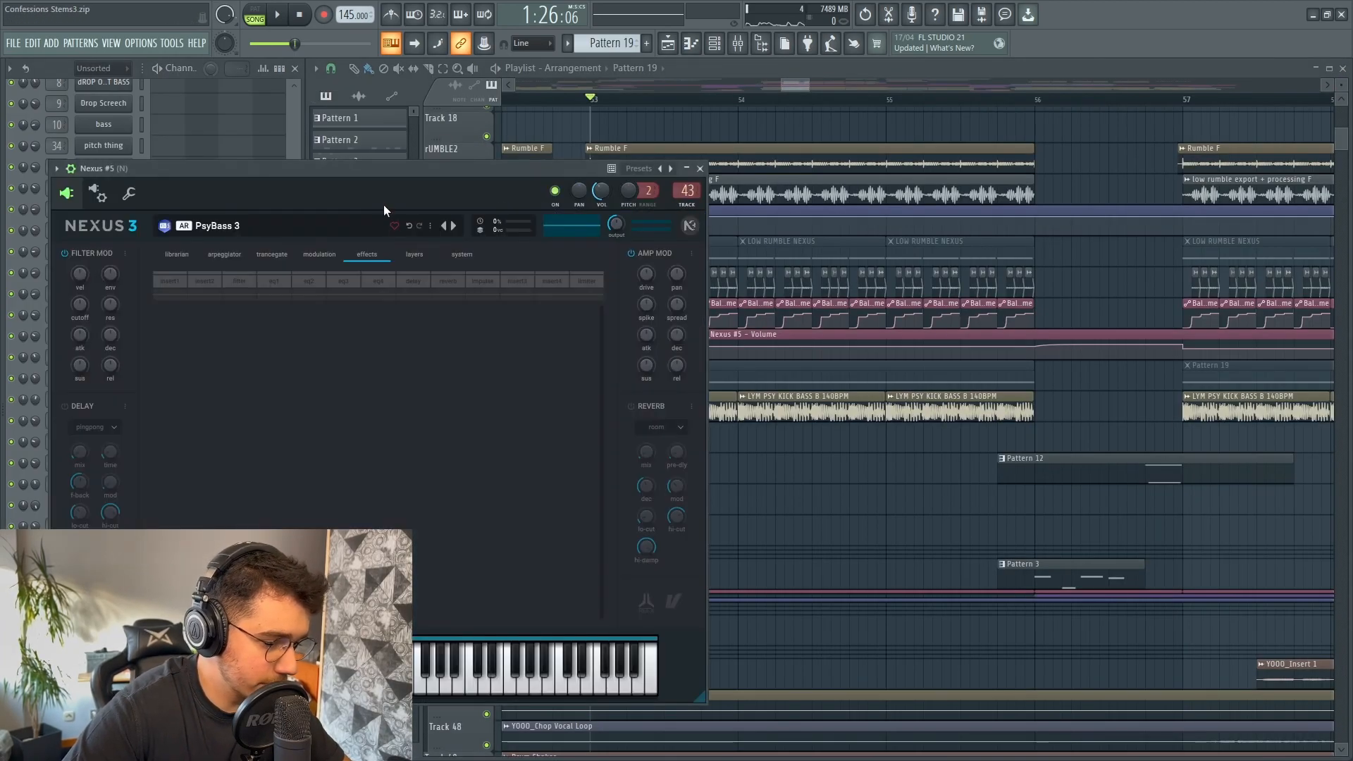
{"action": "left_click_drag", "start_coordinate": [434, 175], "coordinate": [538, 460]}
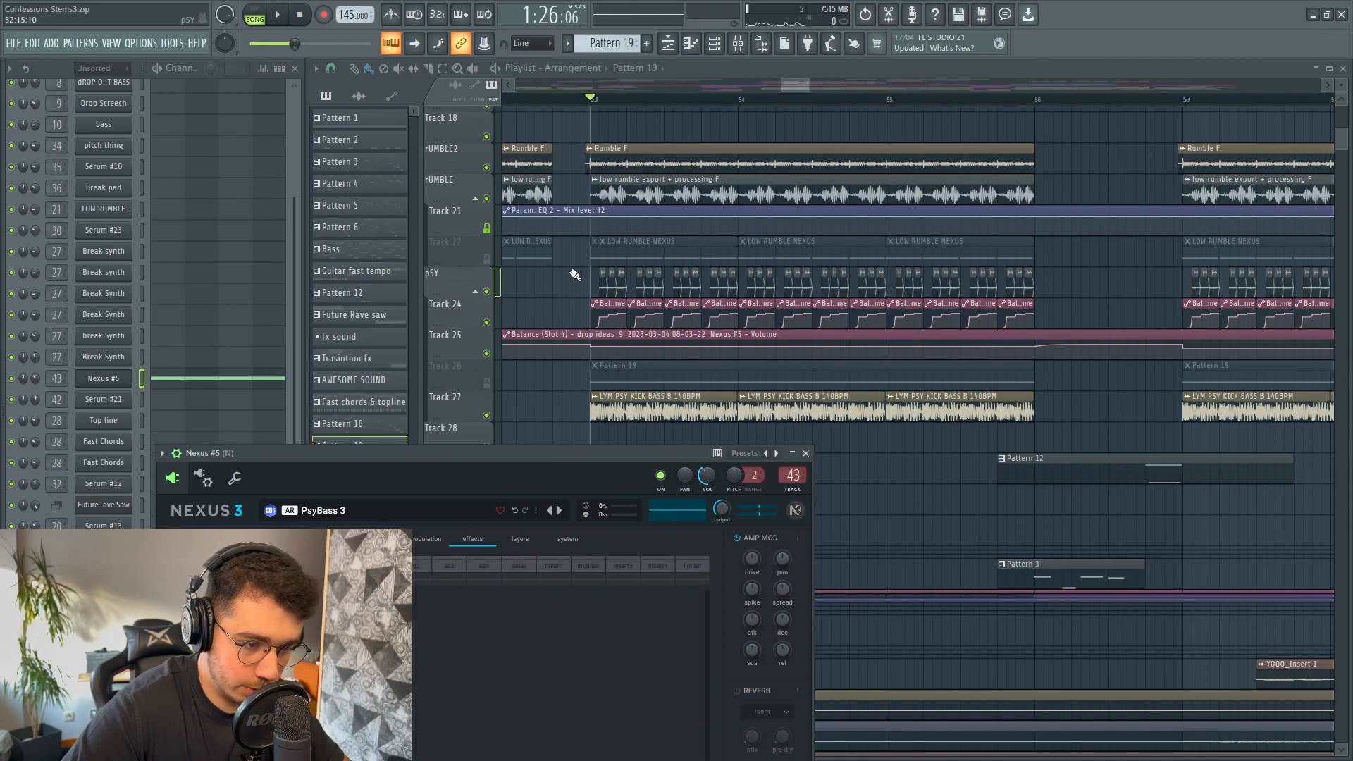
Step: Inspect the first psy plucks at bar 53 against the Balance volume automation on Track 24
{"action": "scroll", "coordinate": [611, 302], "scroll_direction": "up", "scroll_amount": 5}
{"action": "right_click", "coordinate": [550, 296]}
{"action": "scroll", "coordinate": [585, 300], "scroll_direction": "up", "scroll_amount": 3}
{"action": "scroll", "coordinate": [528, 310], "scroll_direction": "up", "scroll_amount": 5}
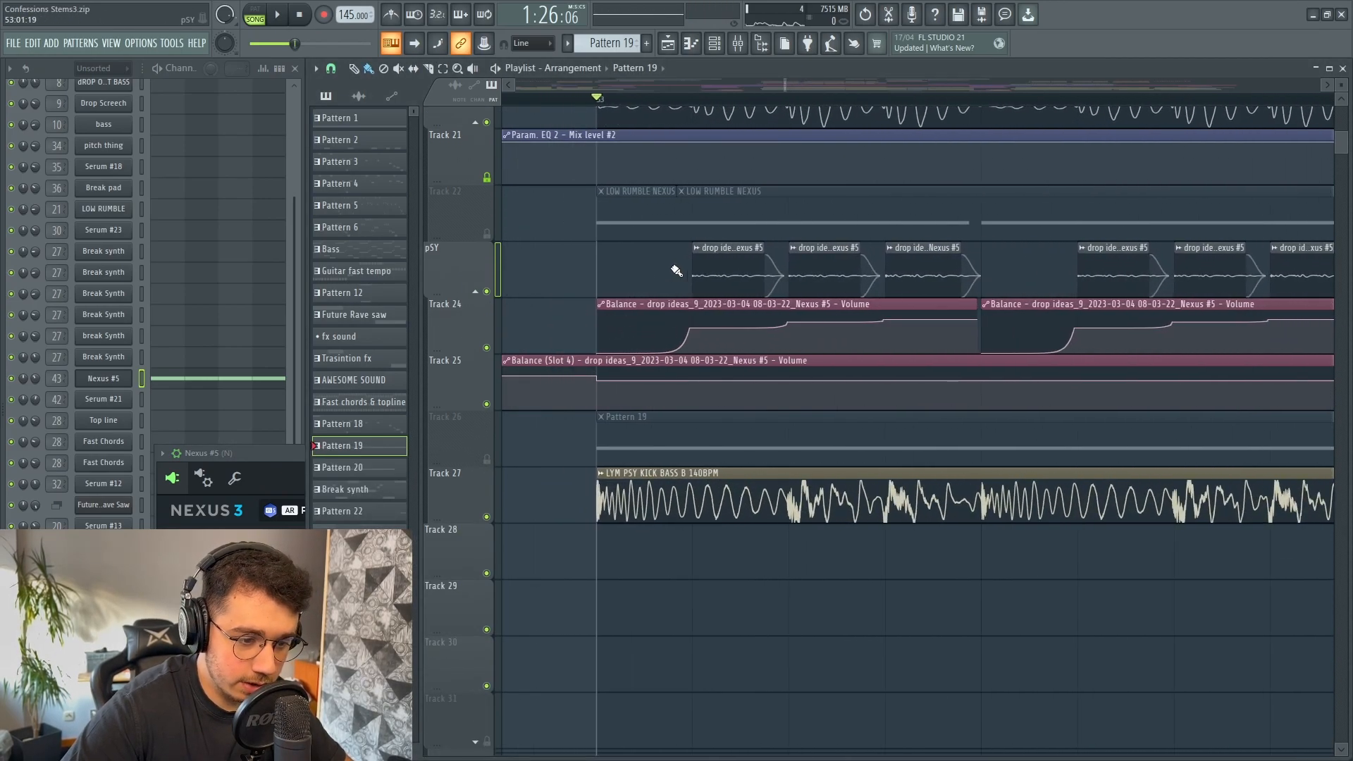
{"action": "scroll", "coordinate": [689, 275], "scroll_direction": "up", "scroll_amount": 3}
{"action": "left_click_drag", "start_coordinate": [717, 275], "coordinate": [1014, 272]}
{"action": "key", "text": "F8"}
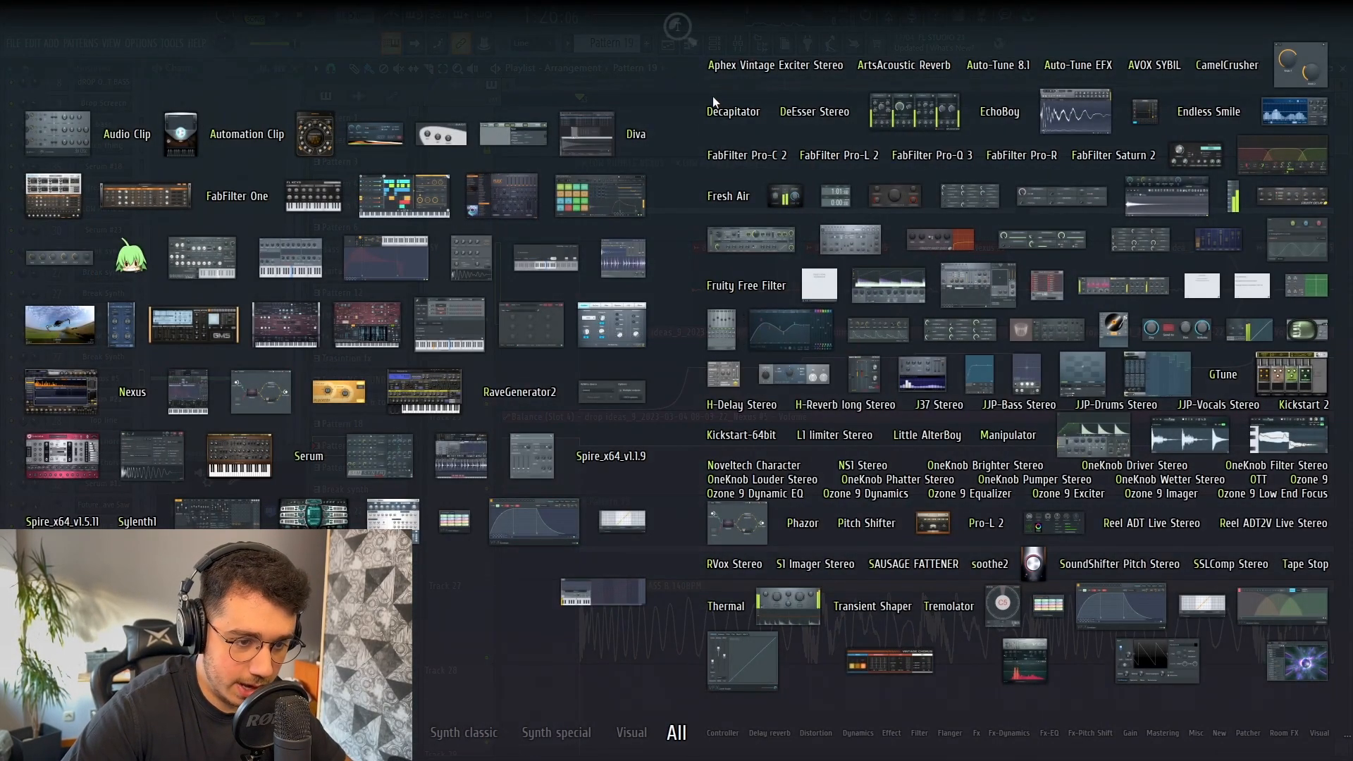
{"action": "key", "text": "Escape"}
Step: Mark out the successive pSY pluck clips in bar 53 and the following group above their volume automation
{"action": "scroll", "coordinate": [631, 289], "scroll_direction": "down", "scroll_amount": 3}
{"action": "scroll", "coordinate": [632, 296], "scroll_direction": "up", "scroll_amount": 1}
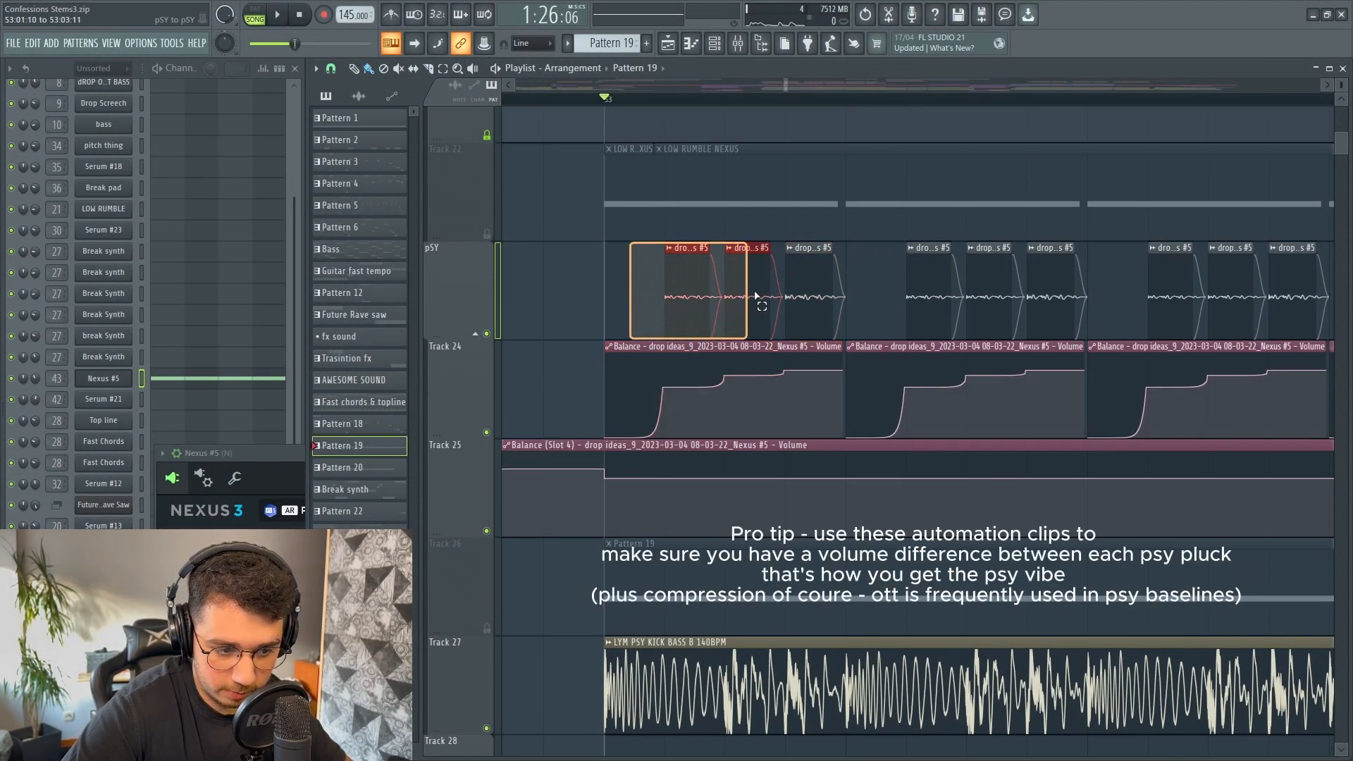
{"action": "scroll", "coordinate": [845, 264], "scroll_direction": "down", "scroll_amount": 2}
{"action": "left_click_drag", "start_coordinate": [801, 285], "coordinate": [913, 314]}
{"action": "left_click_drag", "start_coordinate": [758, 289], "coordinate": [929, 300]}
{"action": "left_click_drag", "start_coordinate": [957, 285], "coordinate": [1104, 289]}
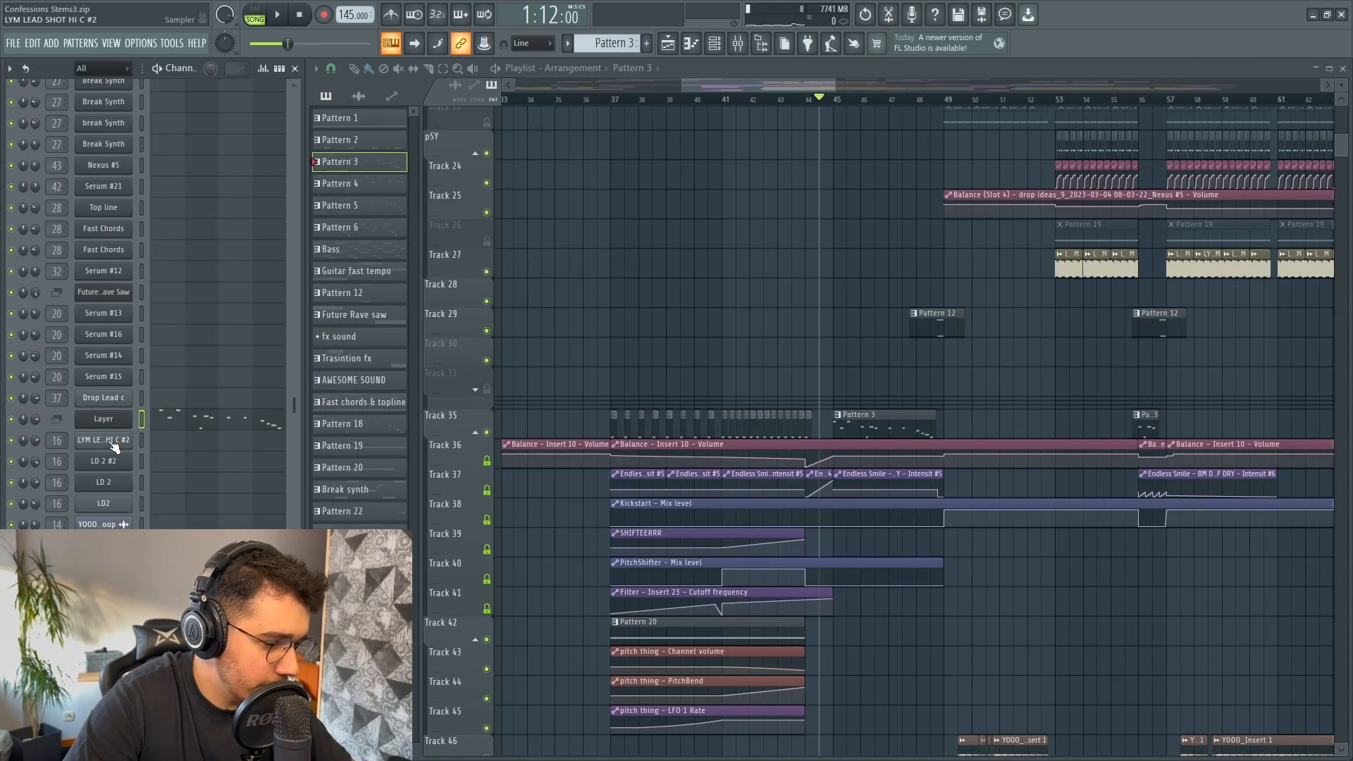
Step: Audition the drop lead layers LYM LEAD SHOT HI C #2, LD 2 #2, LD 2 and LD2 and view their instrument windows
{"action": "left_click", "coordinate": [106, 447]}
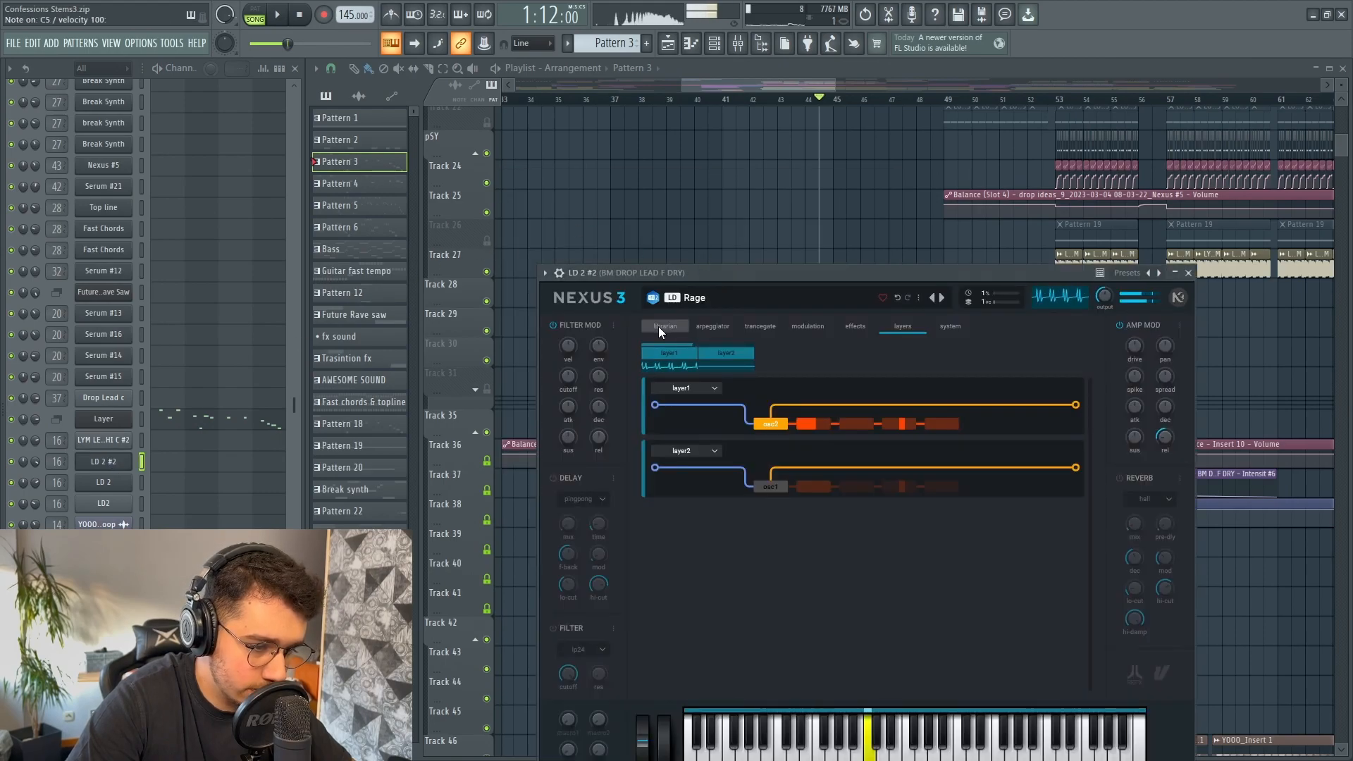
{"action": "left_click", "coordinate": [113, 484]}
{"action": "left_click_drag", "start_coordinate": [699, 276], "coordinate": [626, 131]}
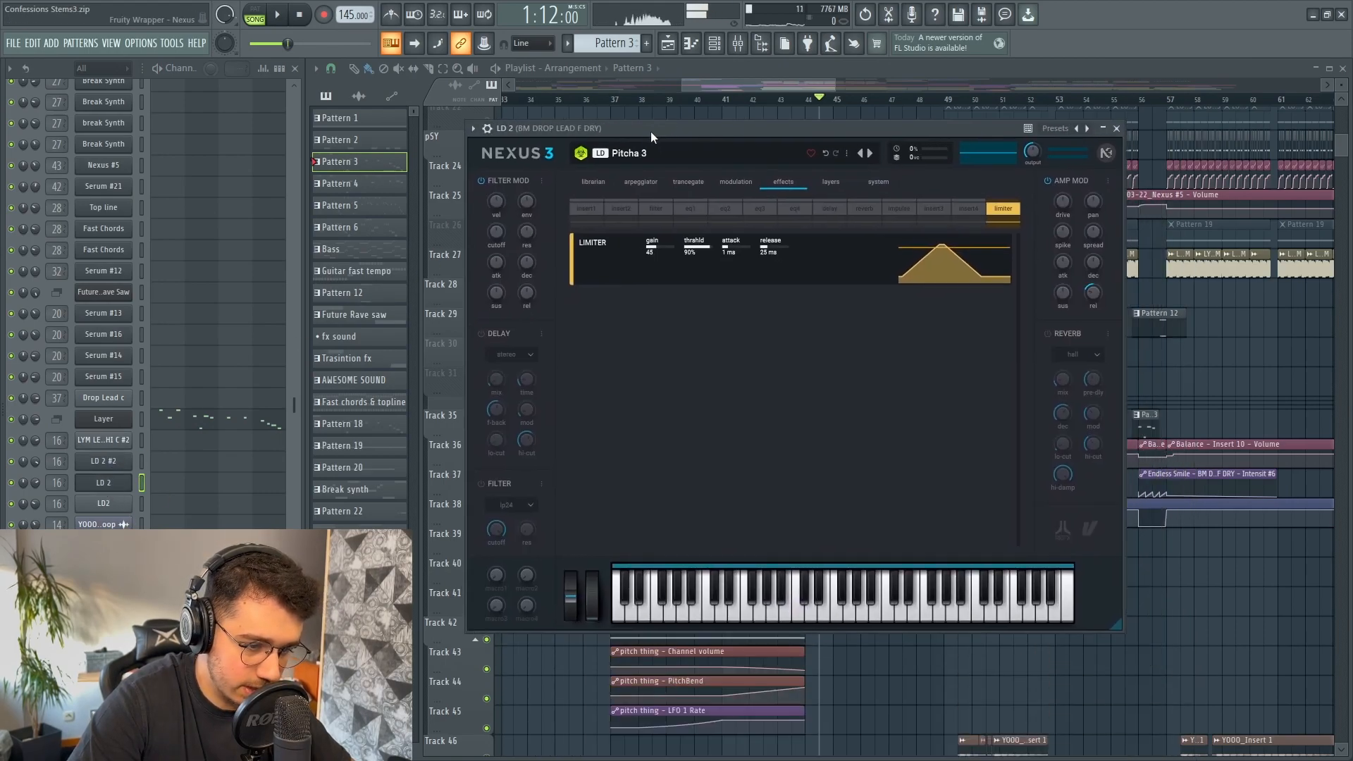
{"action": "left_click", "coordinate": [117, 505]}
{"action": "left_click_drag", "start_coordinate": [625, 238], "coordinate": [705, 222]}
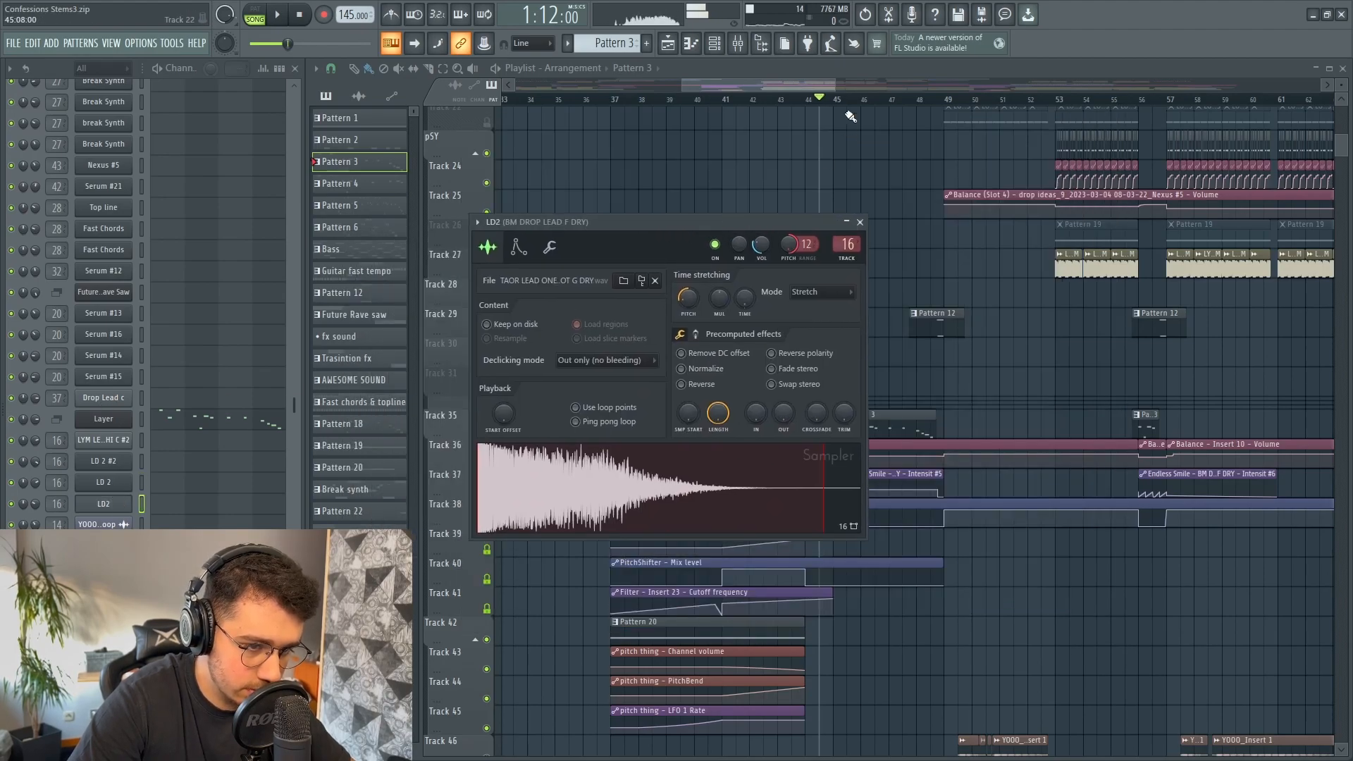
{"action": "left_click", "coordinate": [859, 222]}
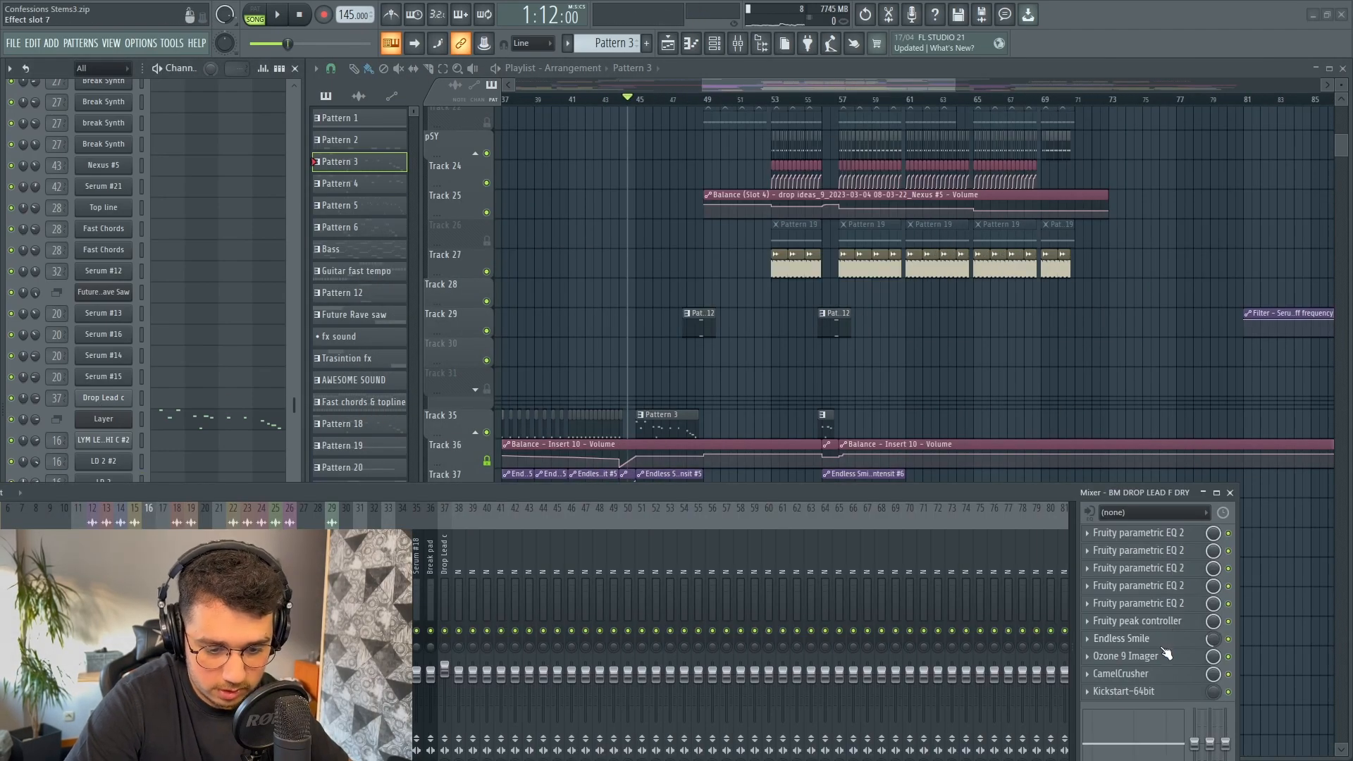
Step: View the fifth Fruity parametric EQ 2, Fruity peak controller and Endless Smile on the BM DROP LEAD F DRY mixer insert
{"action": "left_click", "coordinate": [1162, 605]}
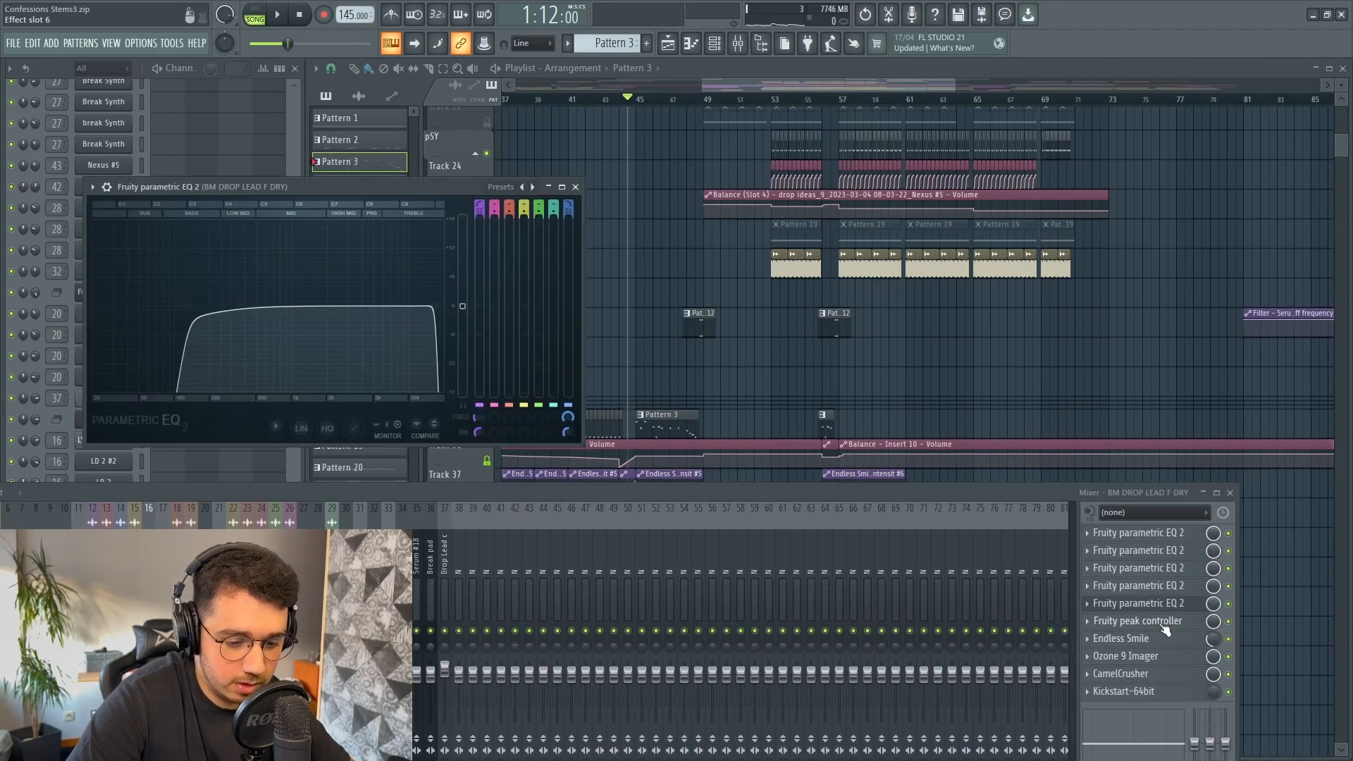
{"action": "left_click", "coordinate": [1162, 624]}
{"action": "left_click", "coordinate": [1157, 640]}
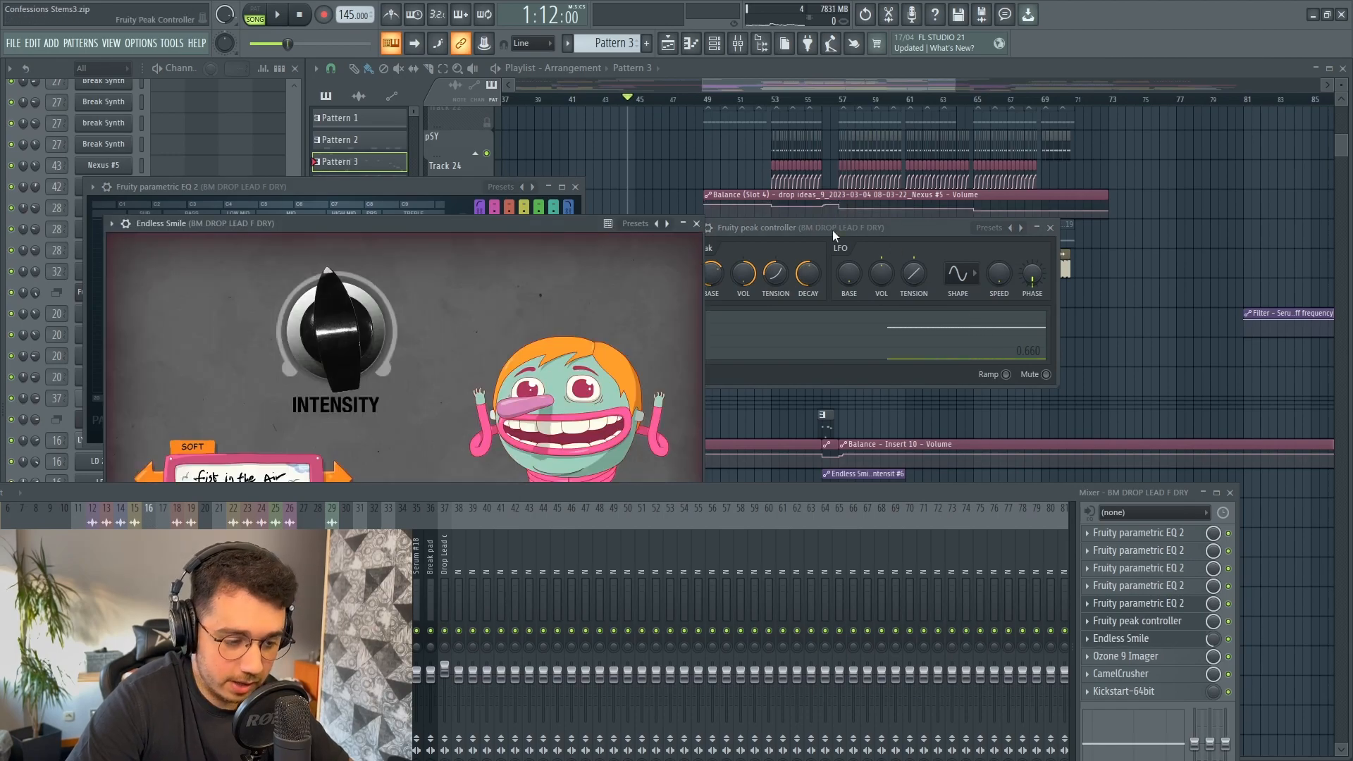
{"action": "left_click", "coordinate": [696, 223]}
{"action": "left_click", "coordinate": [575, 187]}
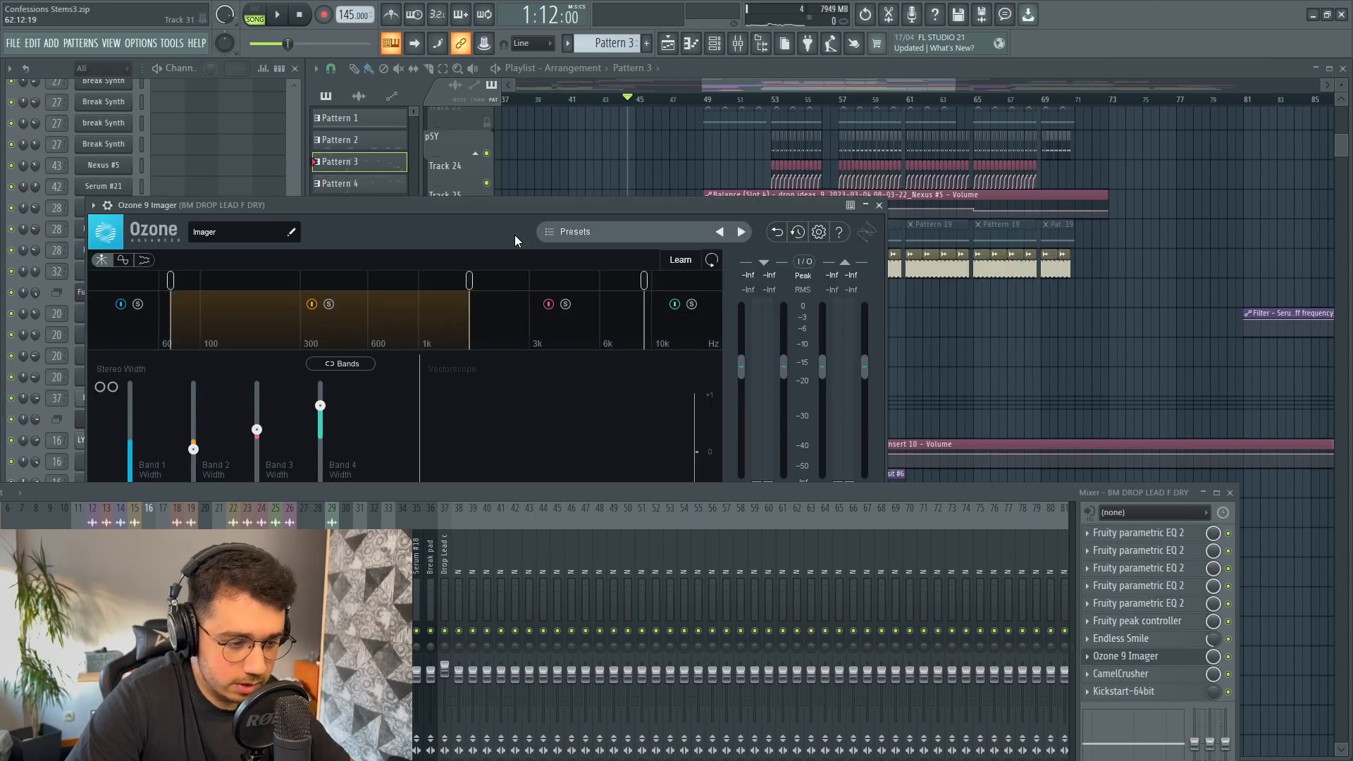
Step: View the Ozone 9 Imager band widths and the CamelCrusher settings on the BM DROP LEAD F DRY insert
{"action": "left_click_drag", "start_coordinate": [474, 207], "coordinate": [512, 143]}
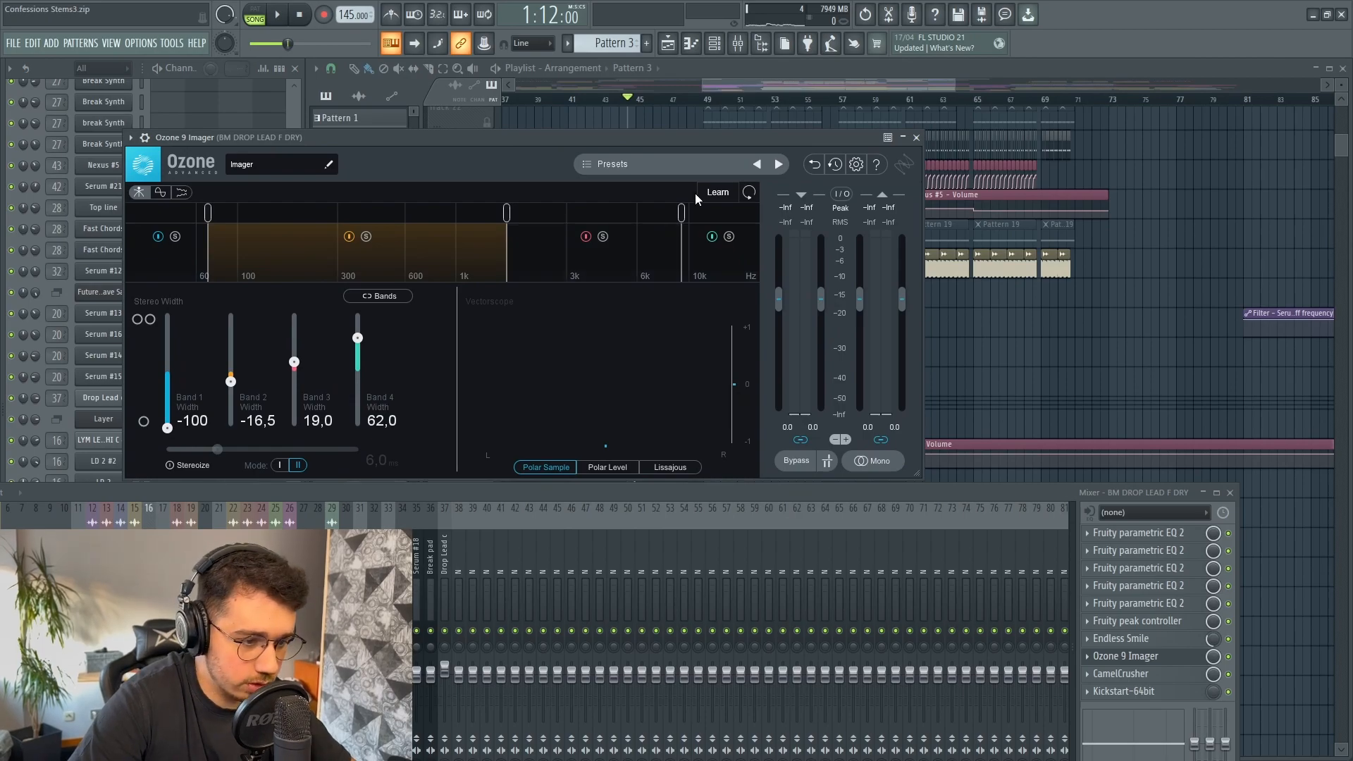
{"action": "left_click", "coordinate": [1169, 656]}
{"action": "left_click", "coordinate": [1175, 675]}
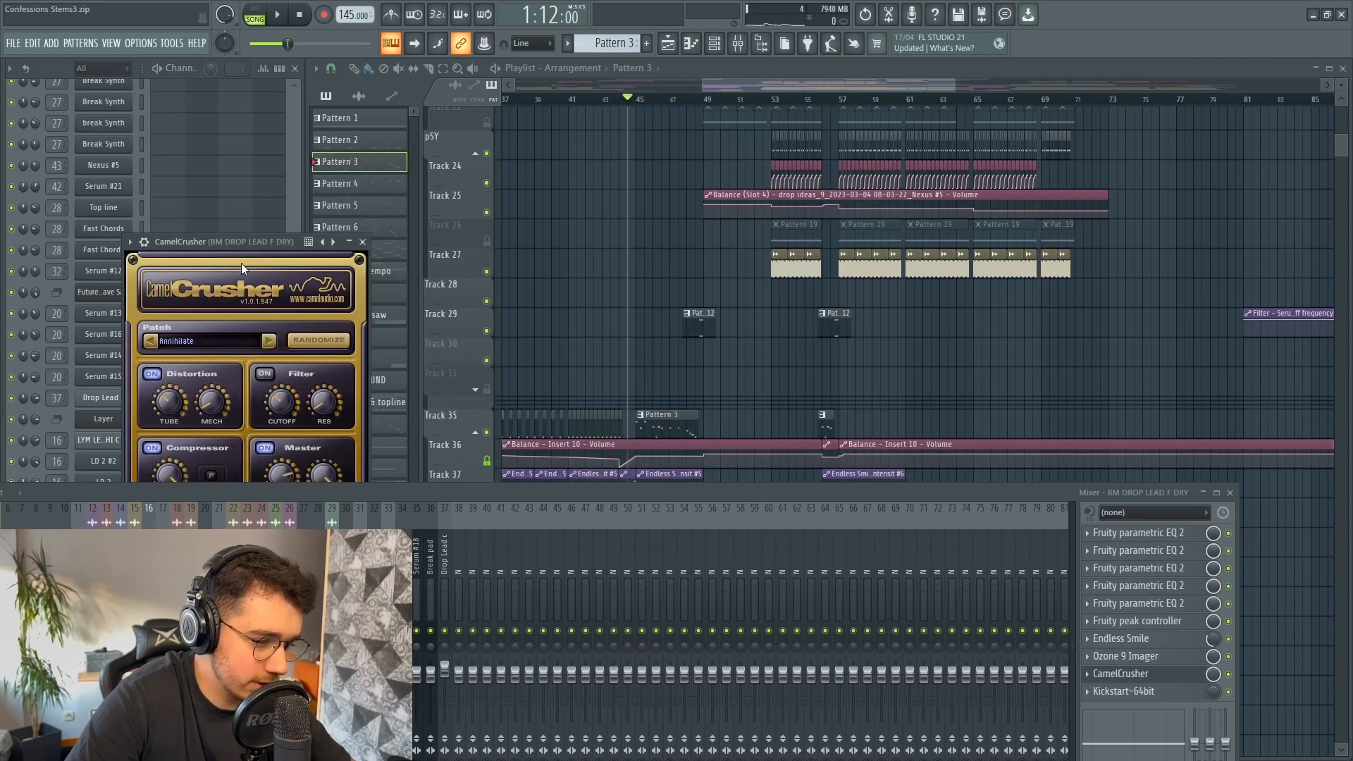
{"action": "left_click", "coordinate": [362, 242]}
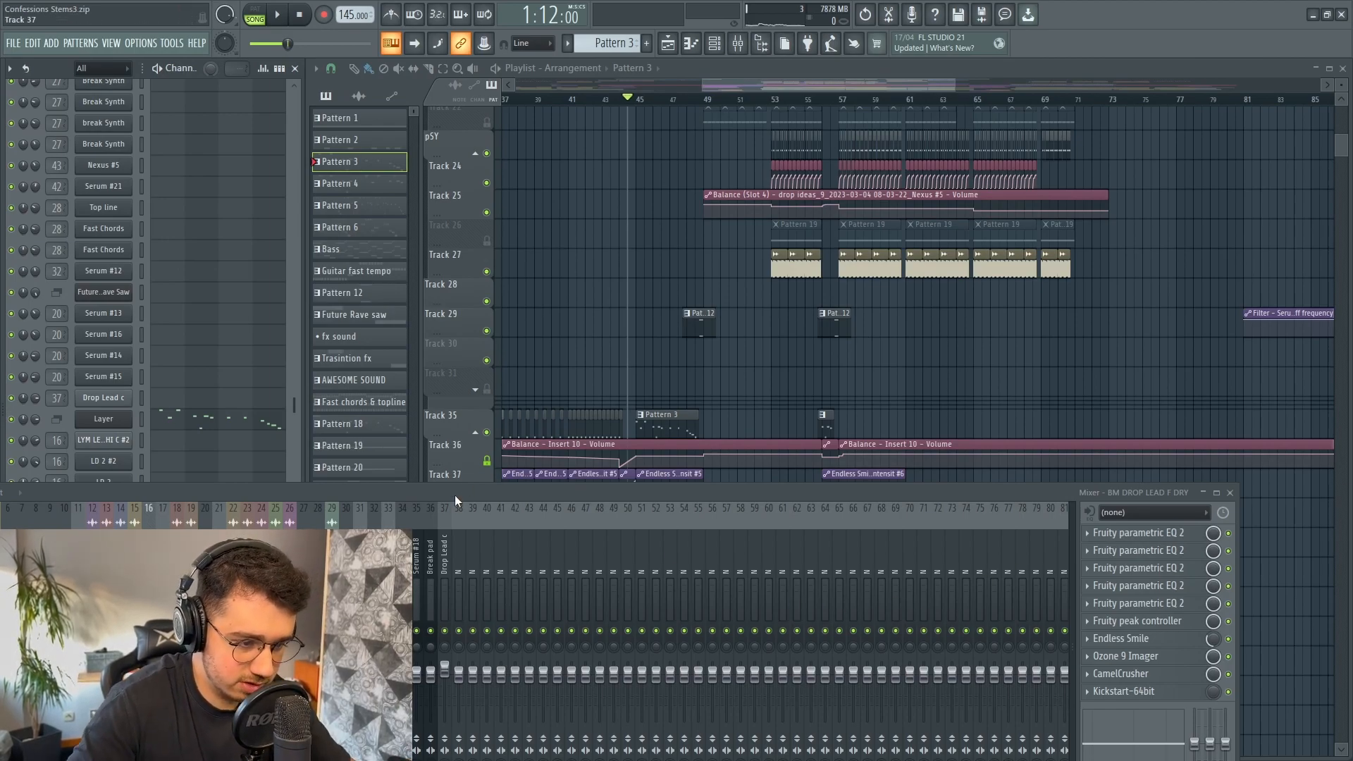
Step: Listen to the soloed Pattern 5 lead on Track 31 from bar 97 and stop playback
{"action": "scroll", "coordinate": [926, 377], "scroll_direction": "down", "scroll_amount": 3}
{"action": "scroll", "coordinate": [1021, 266], "scroll_direction": "up", "scroll_amount": 6}
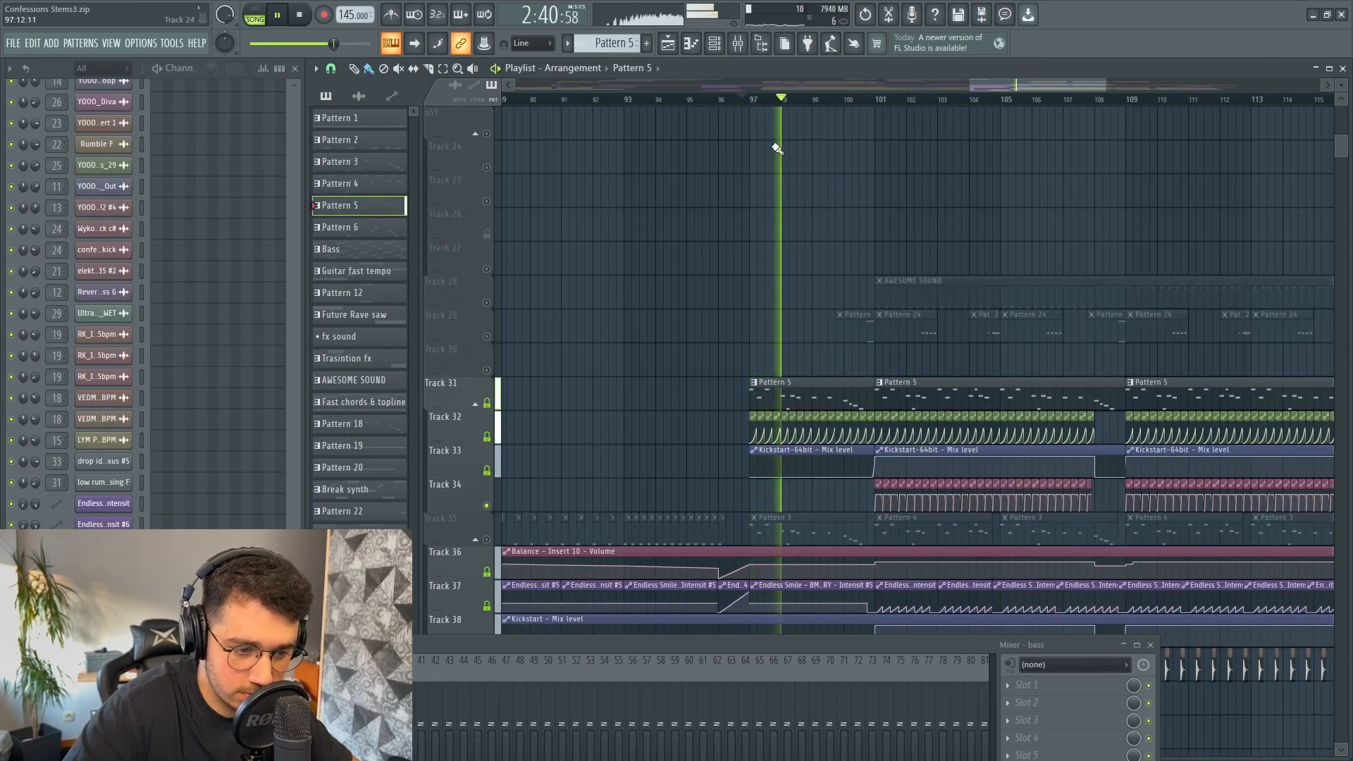
{"action": "scroll", "coordinate": [764, 105], "scroll_direction": "down", "scroll_amount": 1}
{"action": "scroll", "coordinate": [764, 104], "scroll_direction": "down", "scroll_amount": 1}
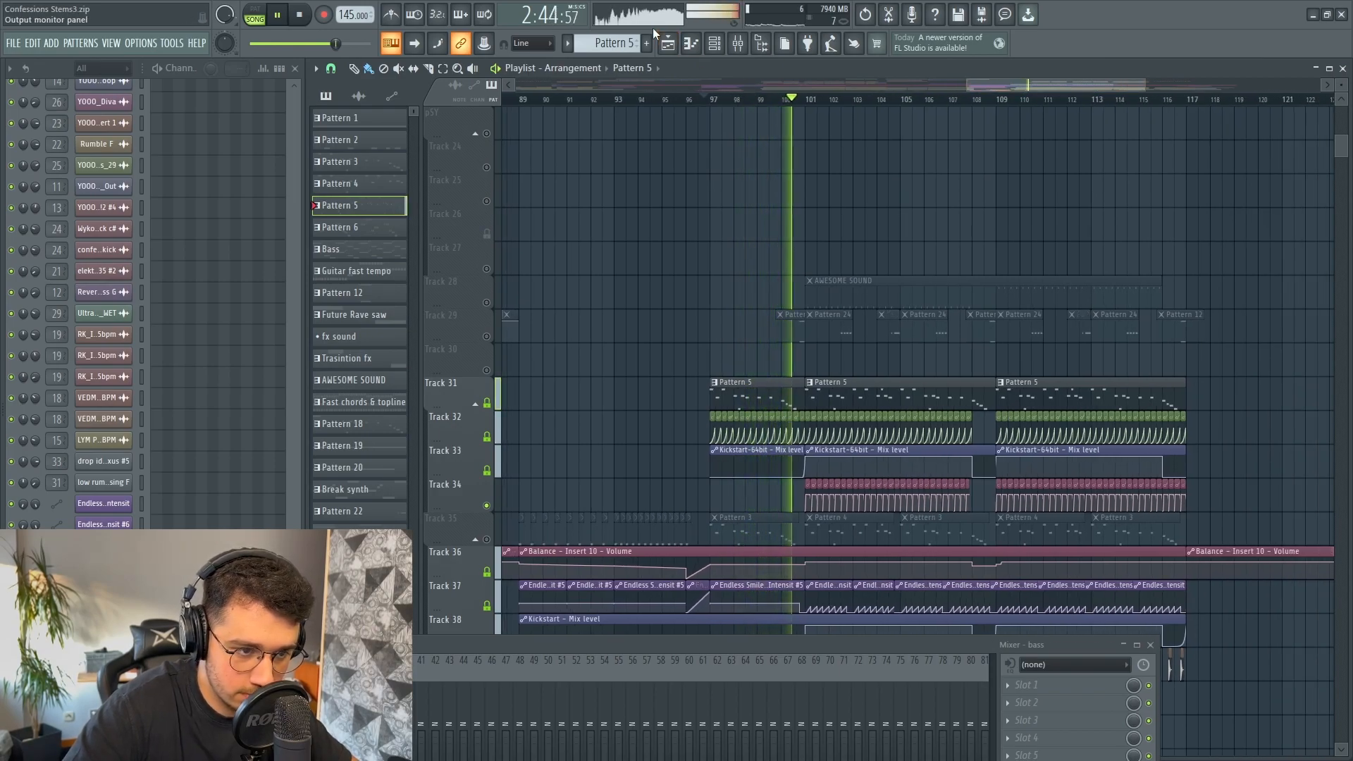
{"action": "key", "text": "space"}
Step: Open Pattern 5's Drop Lead c and view its parametric EQ 2, Blood Overdrive, peak controller and Reeverb 2 effects
{"action": "double_click", "coordinate": [749, 391]}
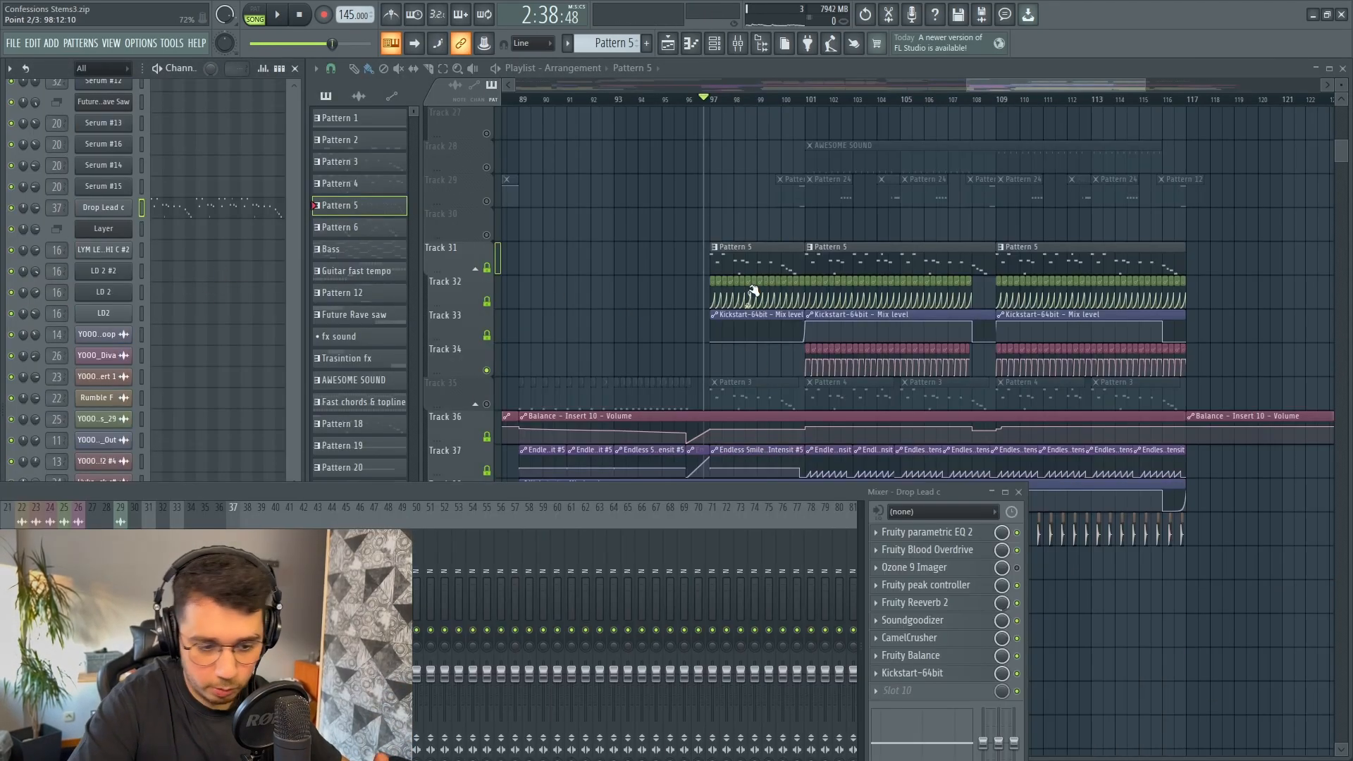
{"action": "left_click", "coordinate": [961, 534]}
{"action": "left_click", "coordinate": [965, 550]}
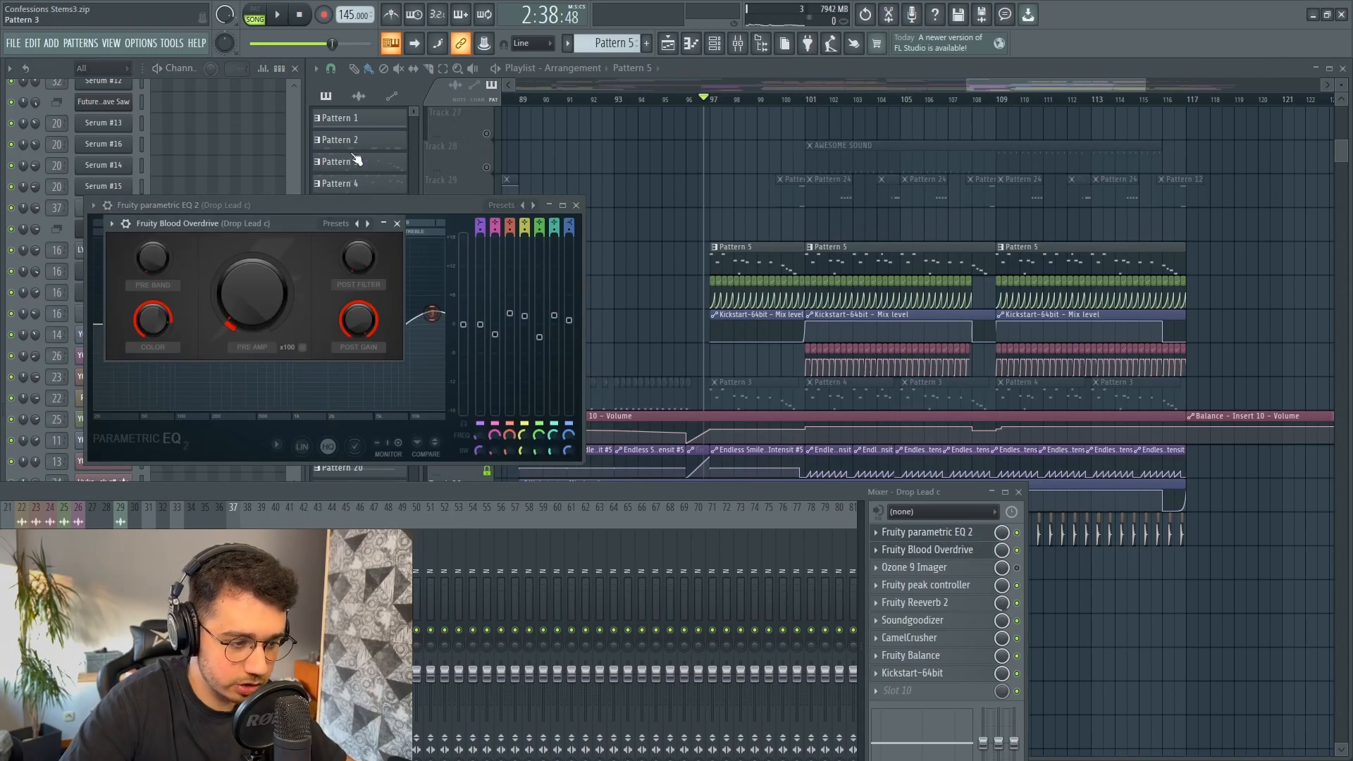
{"action": "left_click", "coordinate": [952, 586]}
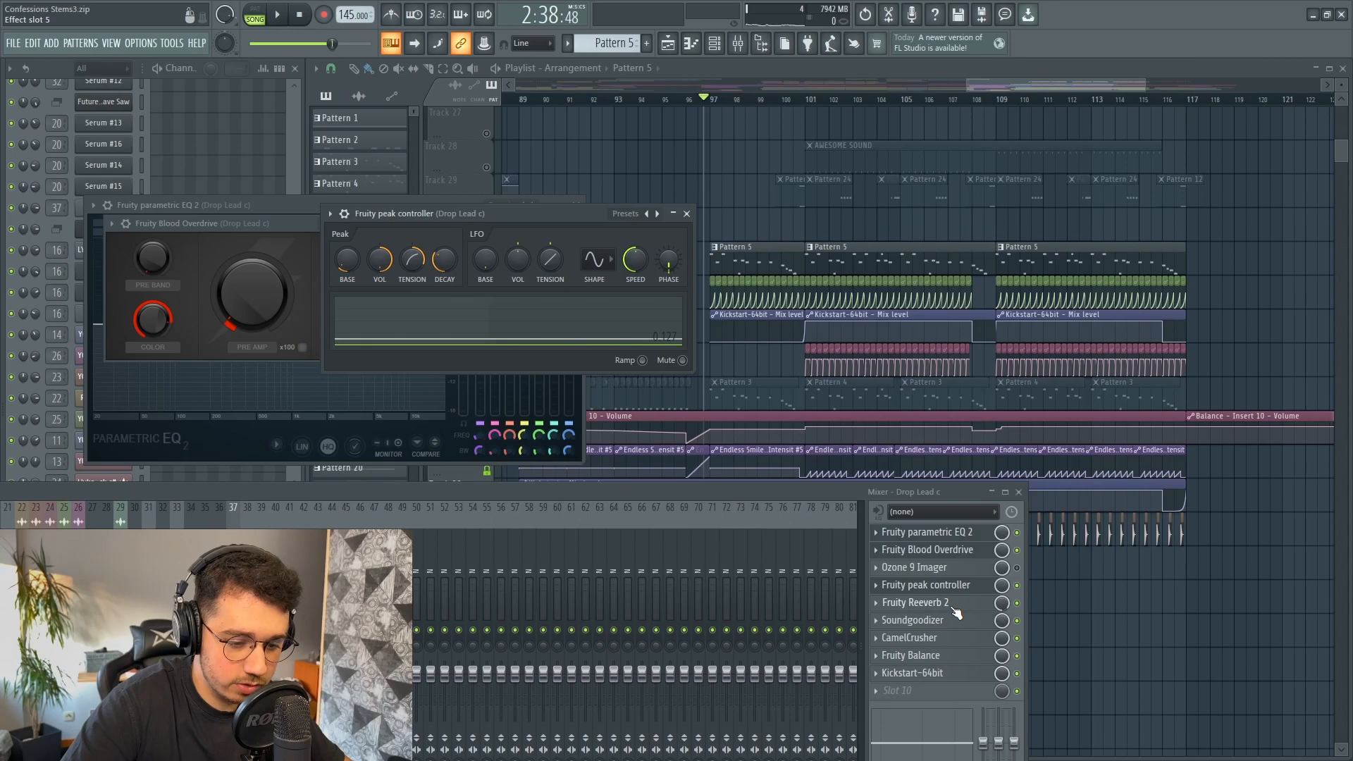
{"action": "left_click", "coordinate": [956, 603]}
{"action": "left_click", "coordinate": [944, 586]}
{"action": "left_click", "coordinate": [944, 585]}
Step: View Drop Lead c's Soundgoodizer, CamelCrusher and Kickstart-64bit, and return to its Blood Overdrive and parametric EQ 2
{"action": "left_click", "coordinate": [948, 621]}
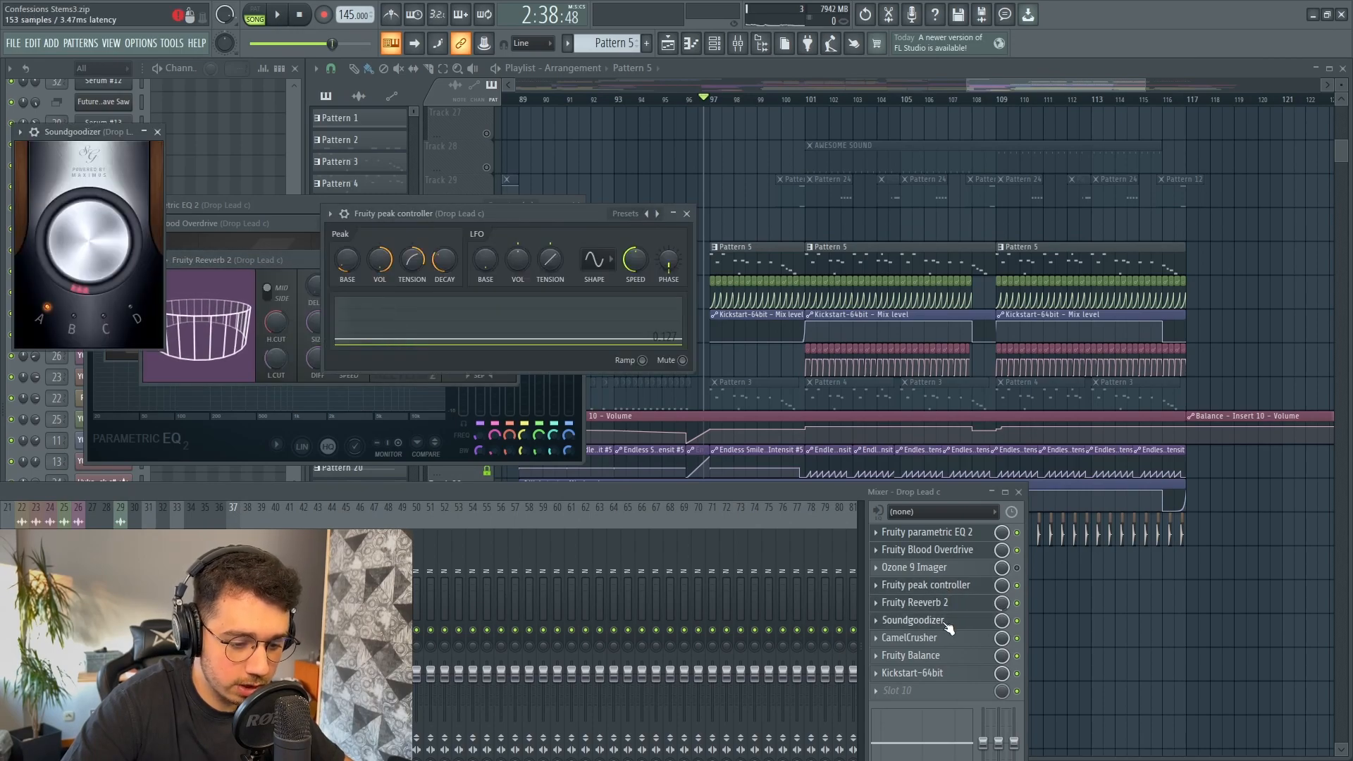
{"action": "left_click", "coordinate": [948, 637]}
{"action": "left_click", "coordinate": [916, 673]}
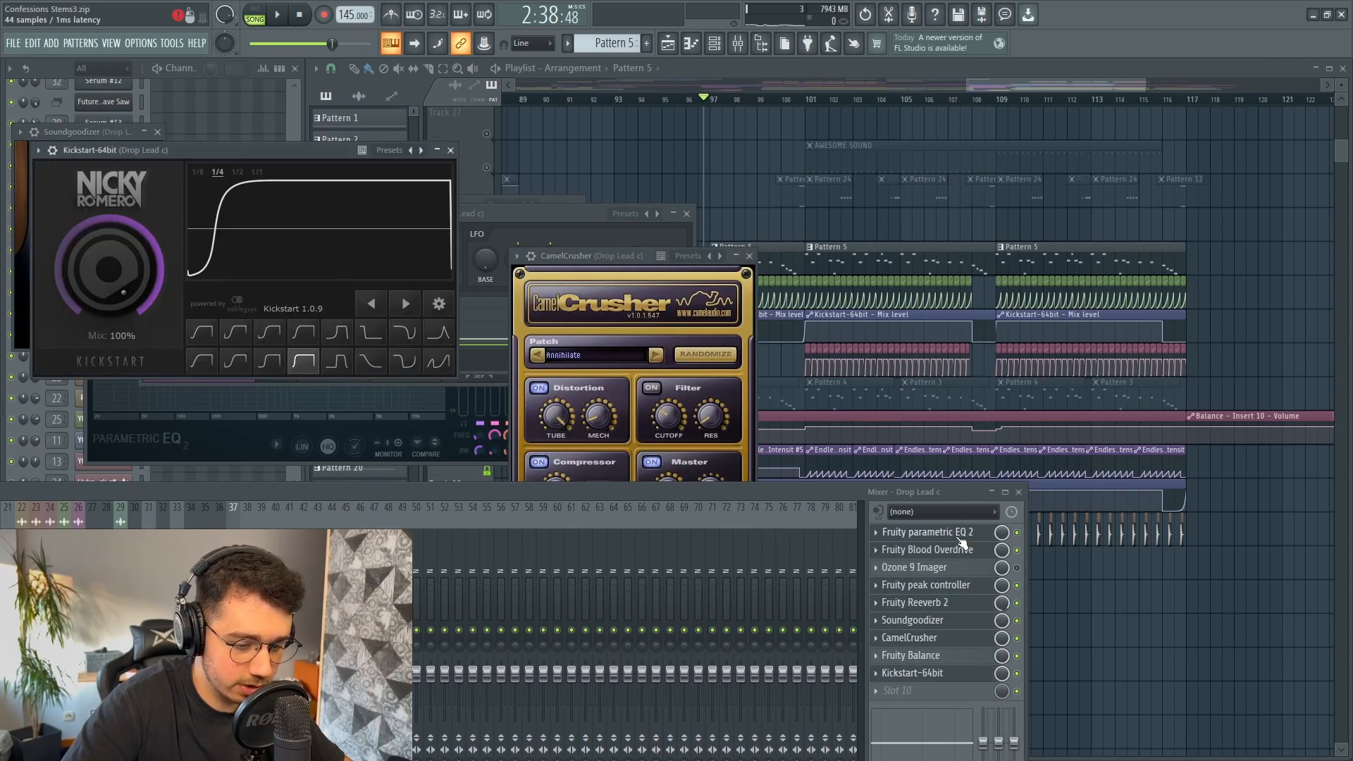
{"action": "left_click", "coordinate": [963, 553]}
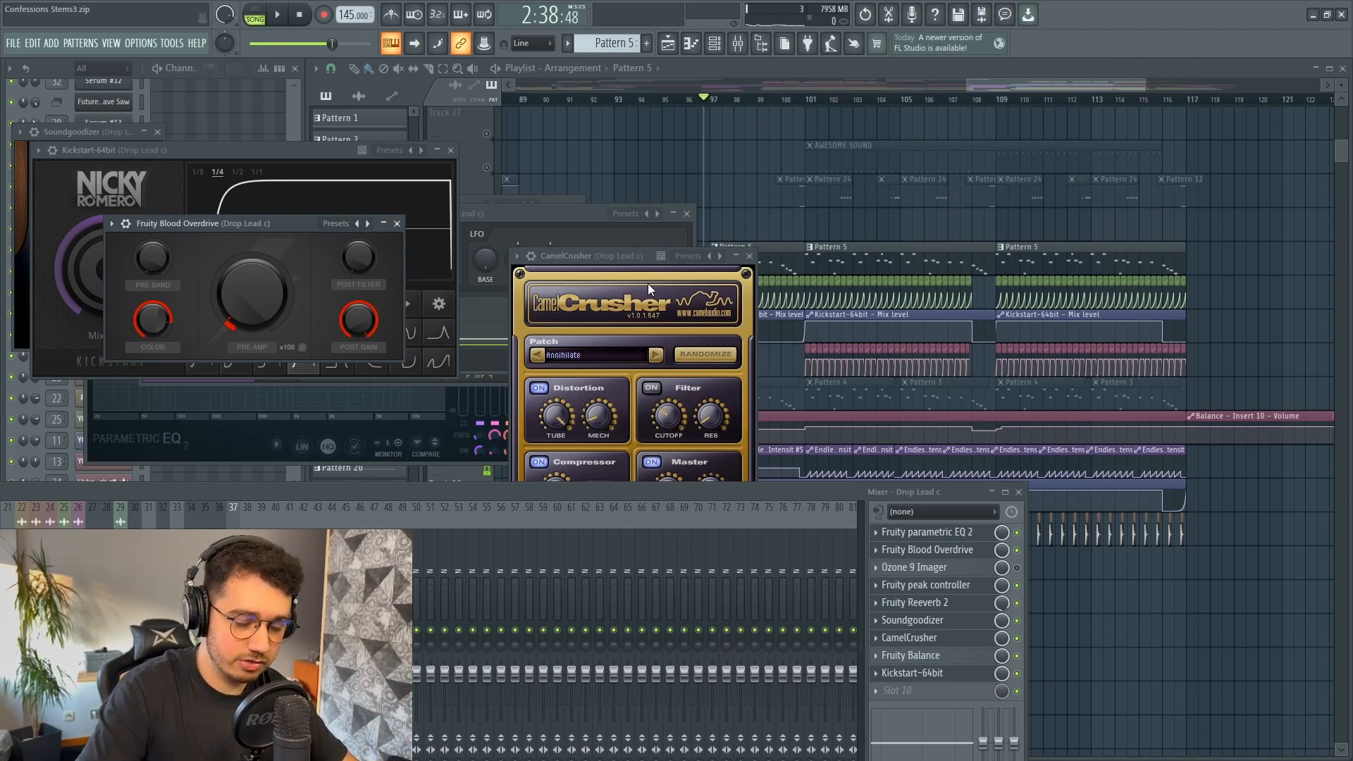
{"action": "left_click", "coordinate": [960, 536]}
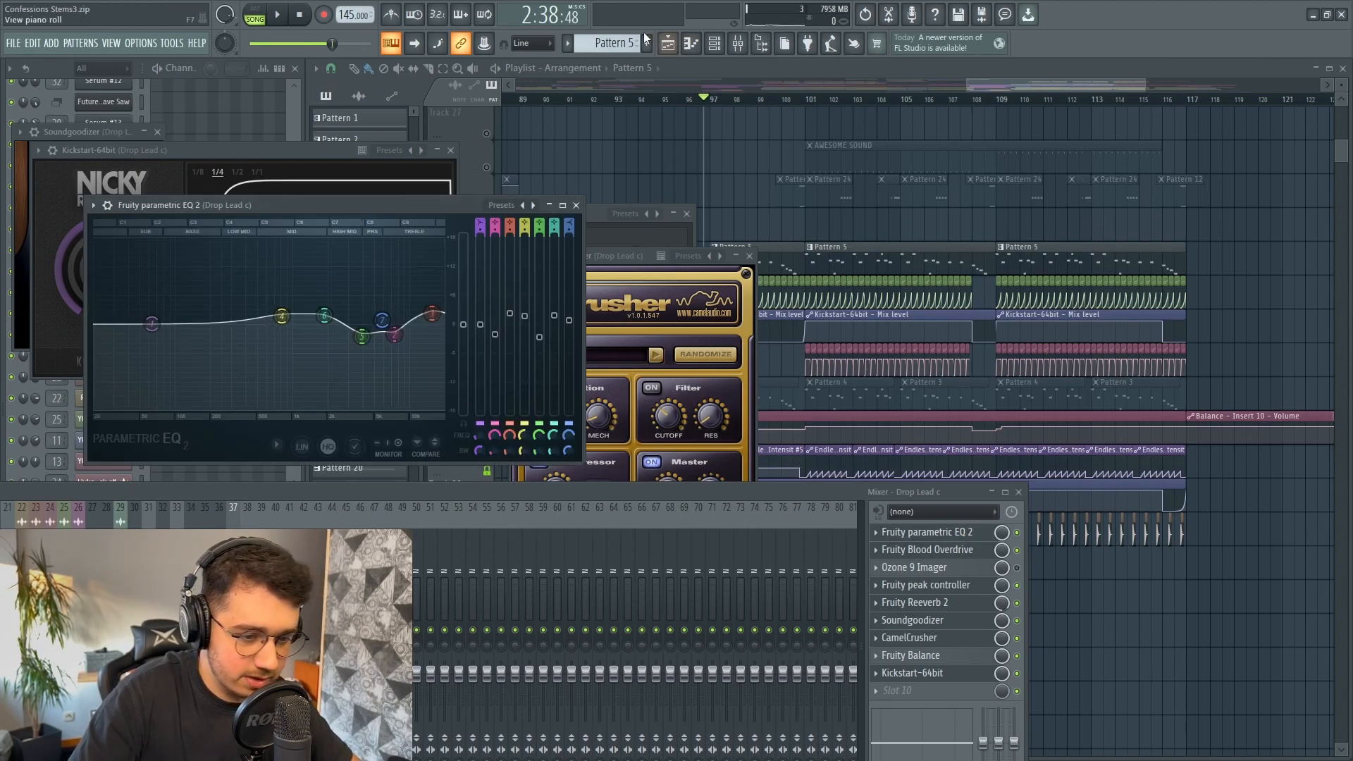
Step: Select the automation clips on Track 32 and play the soloed Pattern 5 lead from bar 97
{"action": "scroll", "coordinate": [797, 273], "scroll_direction": "up", "scroll_amount": 3}
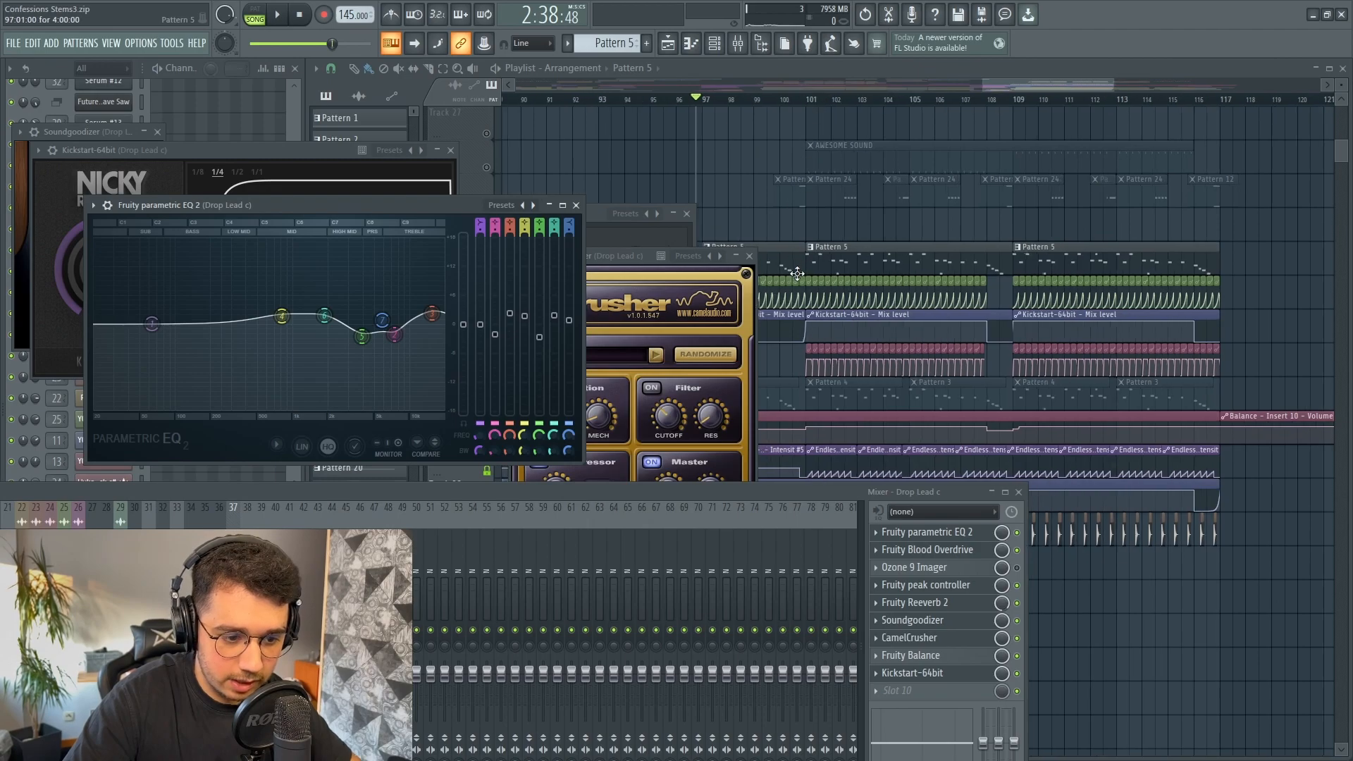
{"action": "left_click_drag", "start_coordinate": [1095, 85], "coordinate": [1118, 103]}
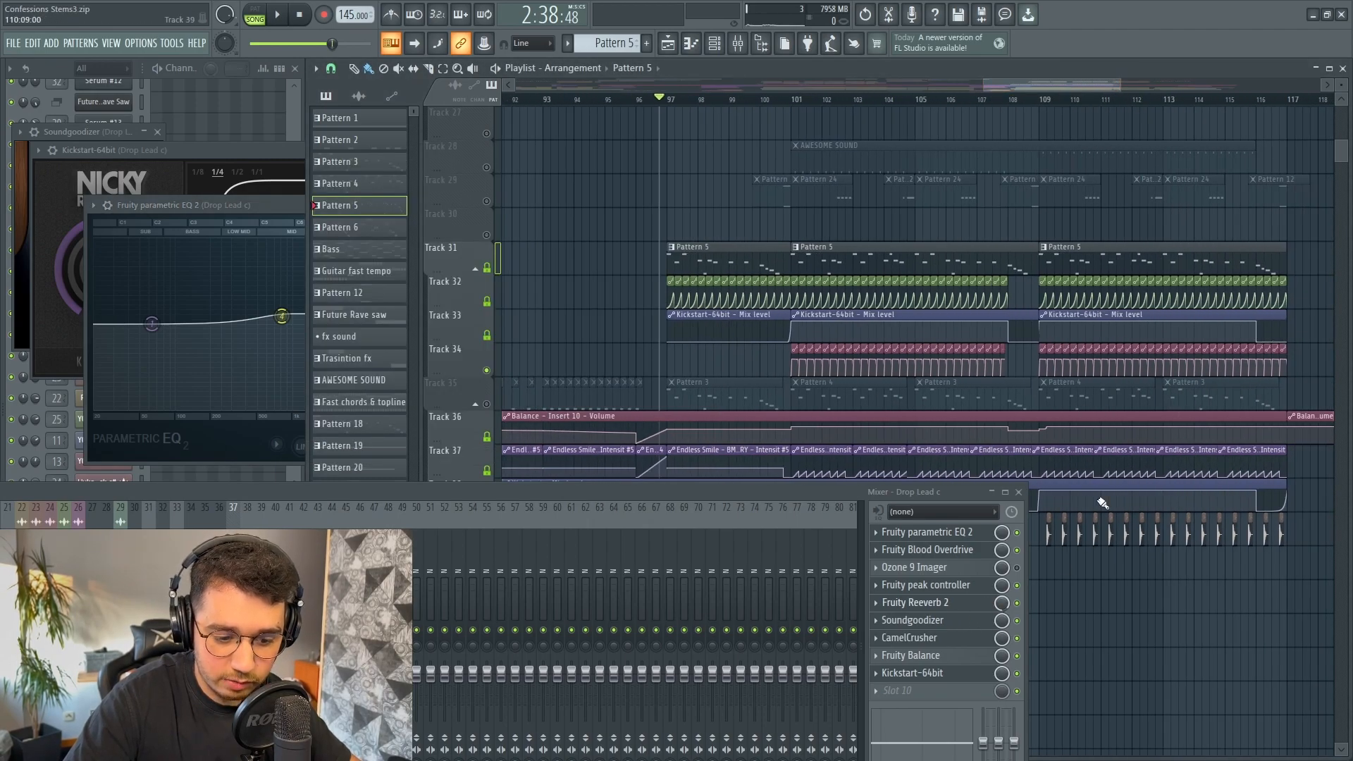
{"action": "left_click_drag", "start_coordinate": [1302, 280], "coordinate": [670, 301]}
{"action": "scroll", "coordinate": [670, 282], "scroll_direction": "up", "scroll_amount": 2}
{"action": "key", "text": "space"}
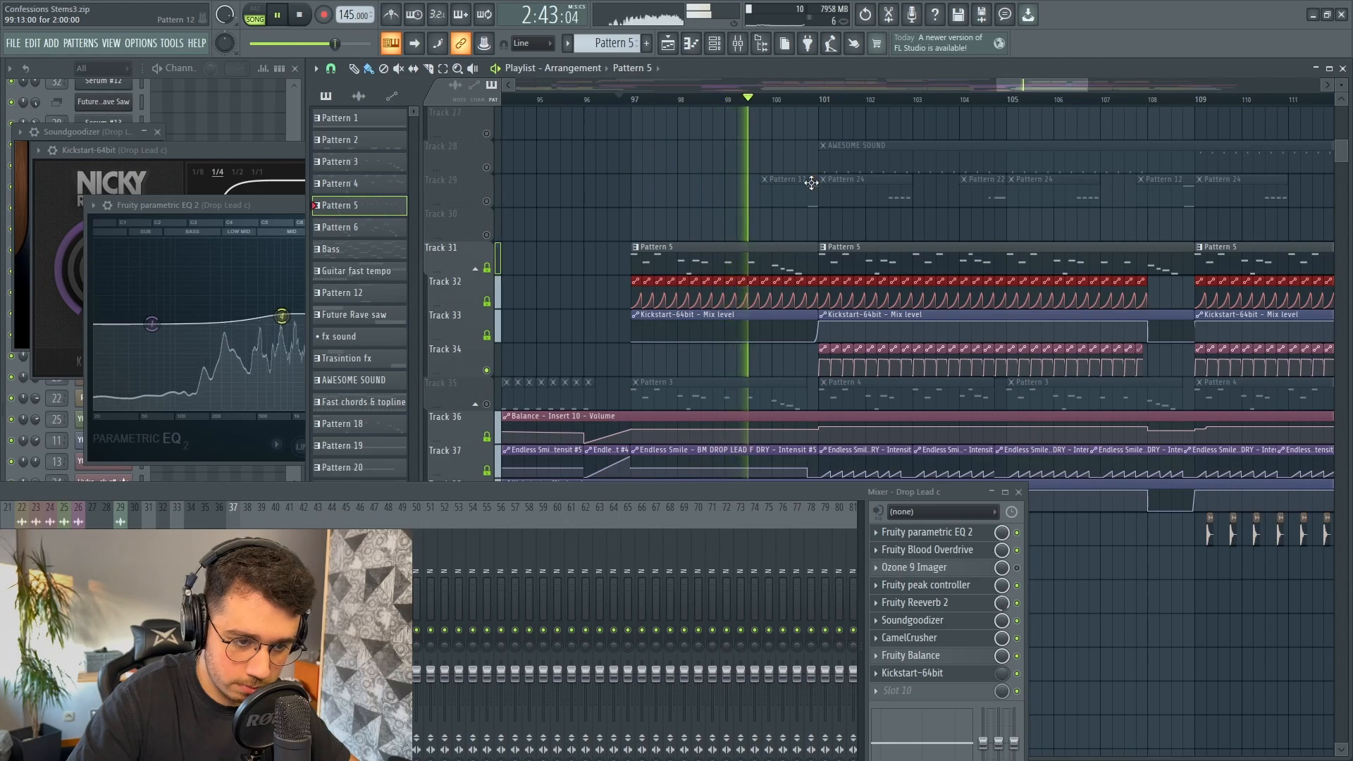
{"action": "scroll", "coordinate": [806, 187], "scroll_direction": "down", "scroll_amount": 1}
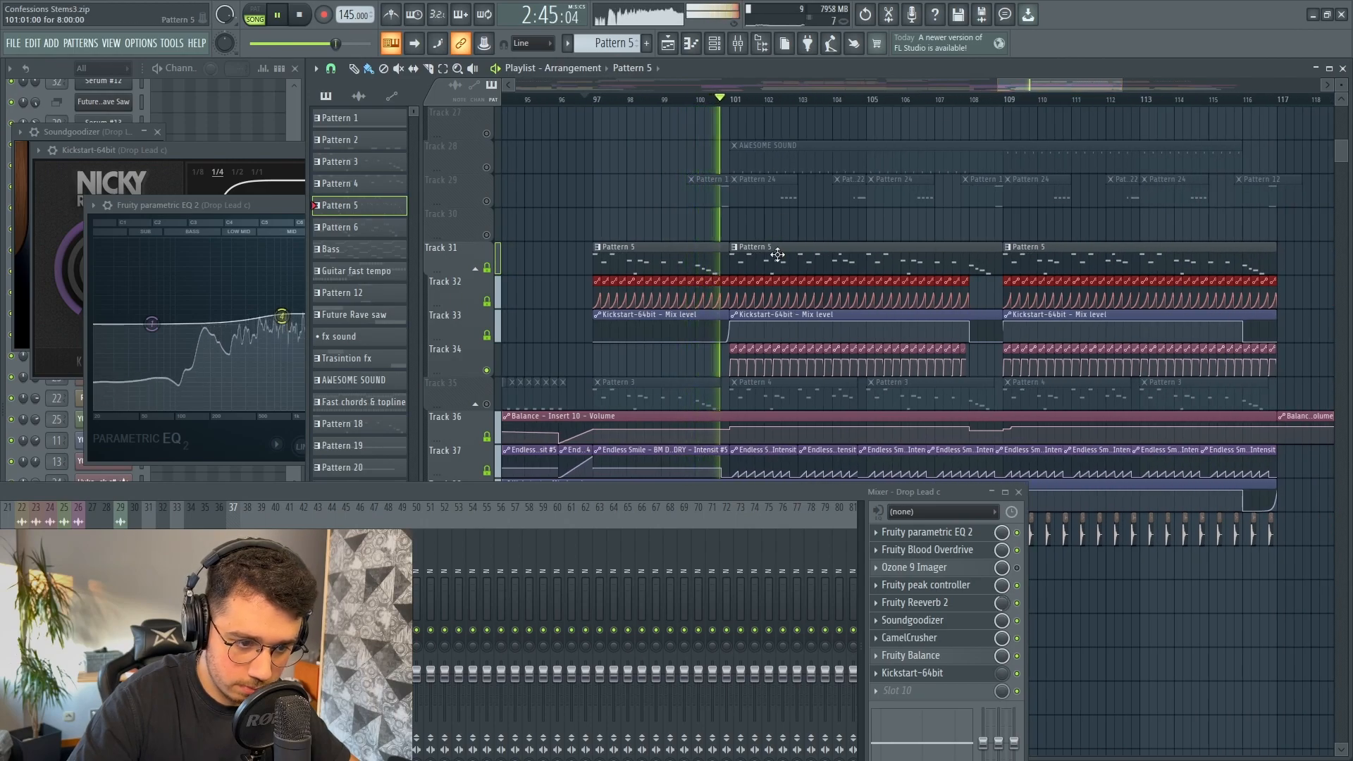
{"action": "key", "text": "space"}
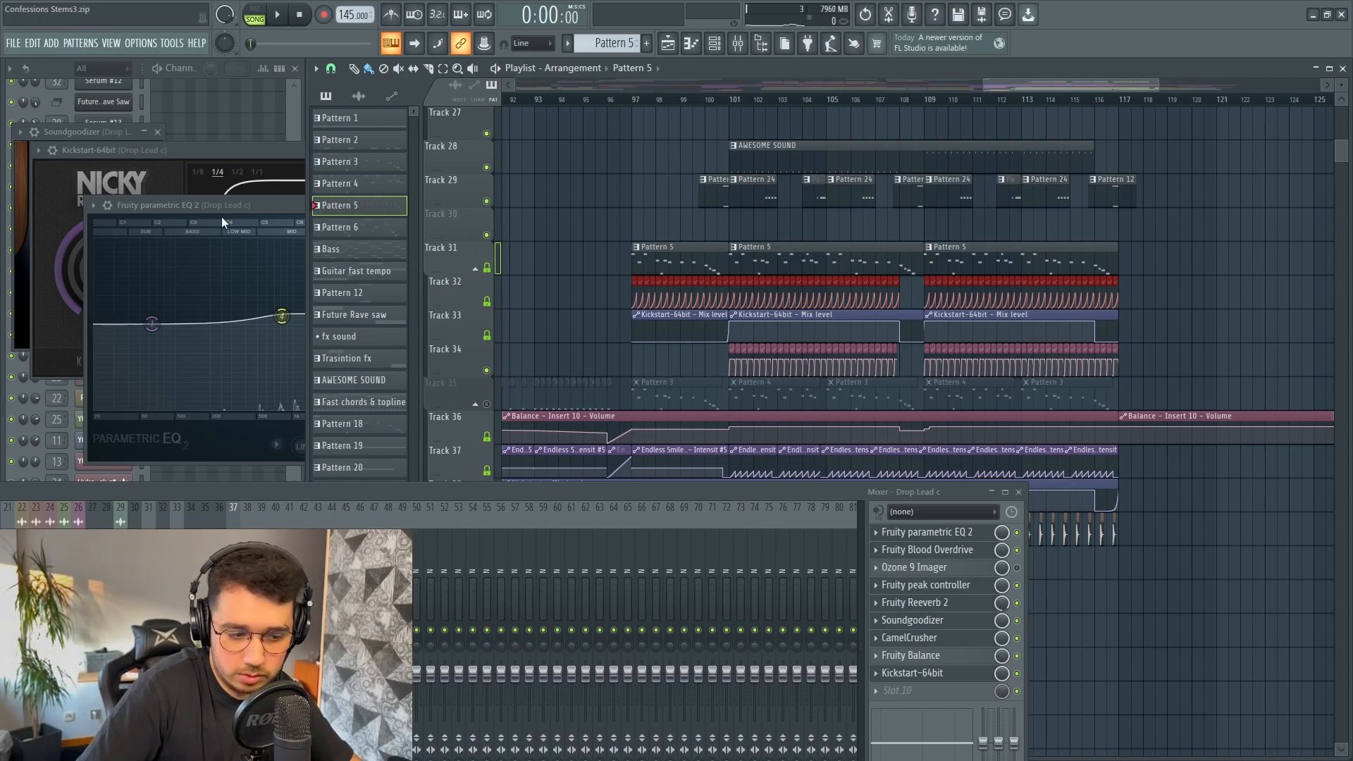
Step: Rename Track 35 as opt1 and give Track 31 a name starting with Opt
{"action": "double_click", "coordinate": [449, 398]}
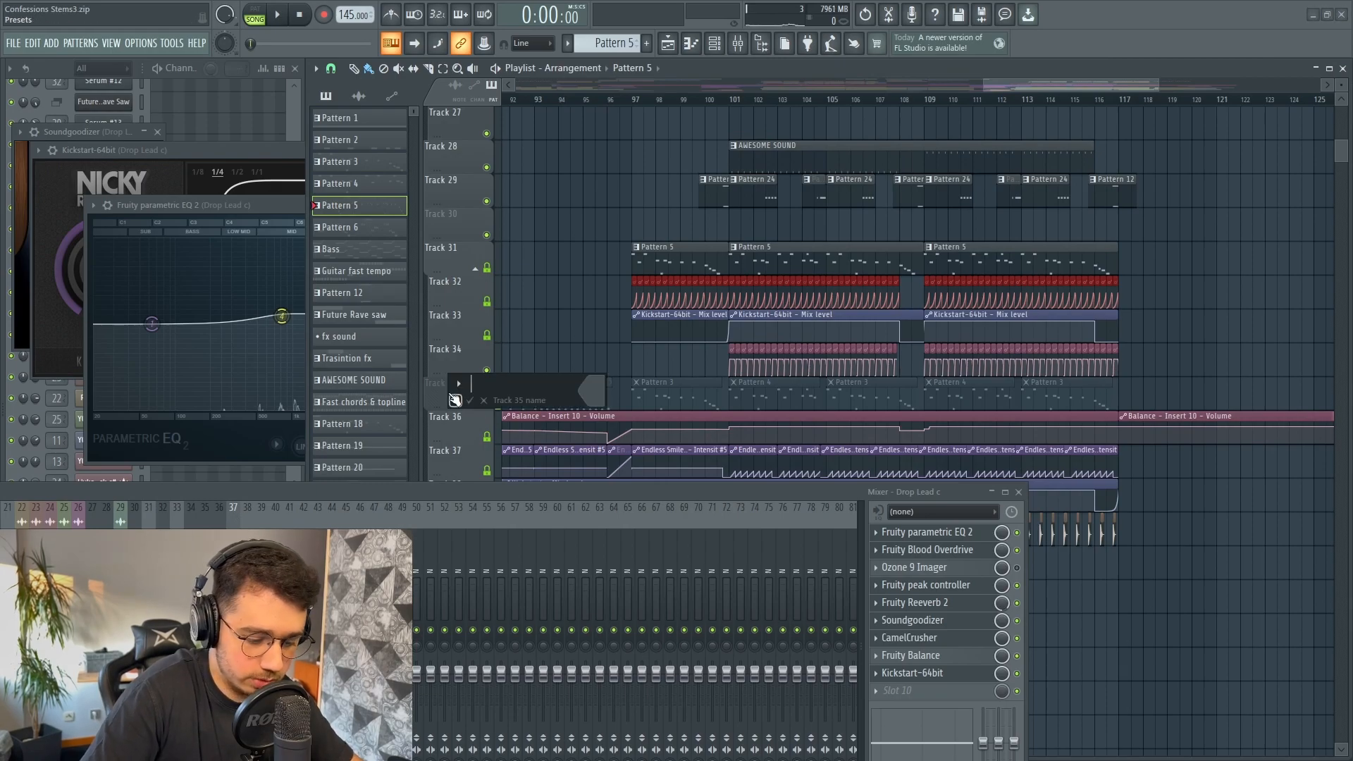
{"action": "type", "text": "opt"}
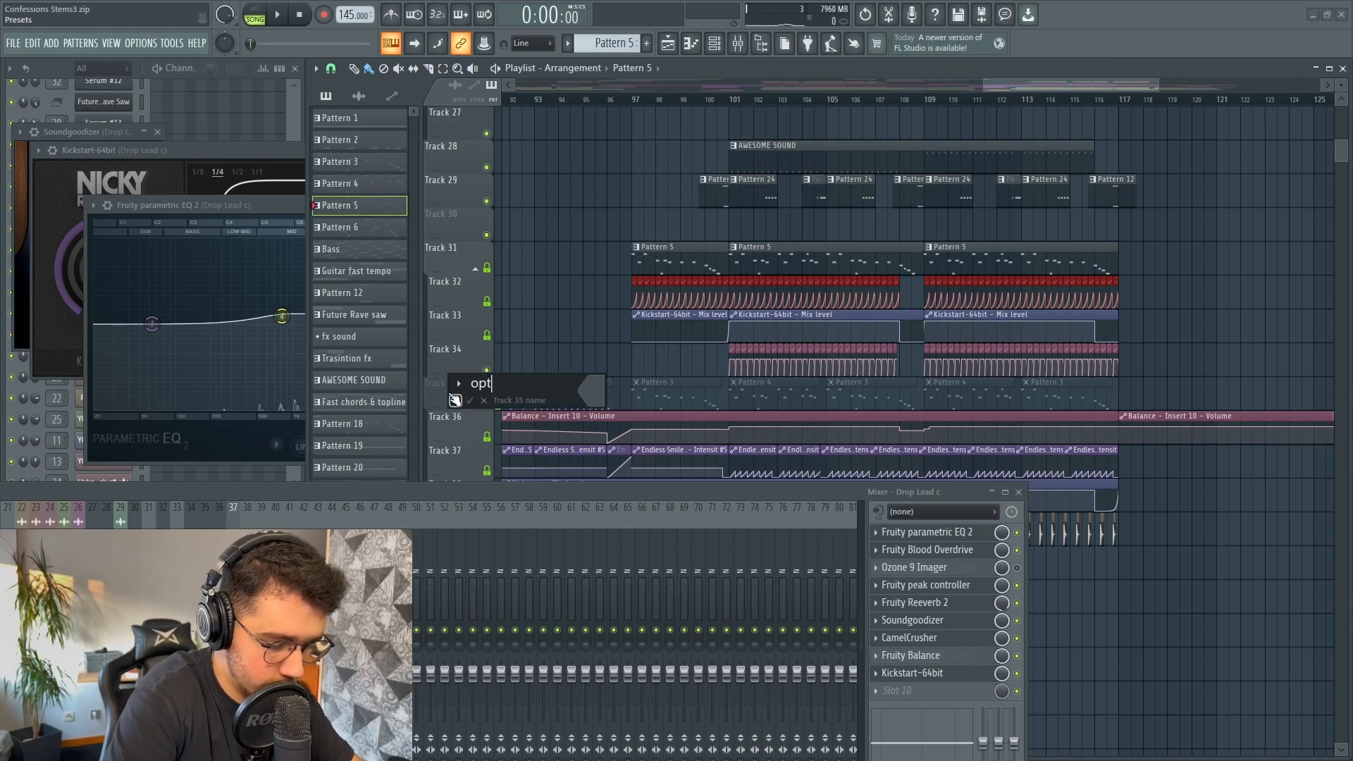
{"action": "type", "text": "1"}
{"action": "key", "text": "Return"}
{"action": "double_click", "coordinate": [455, 266]}
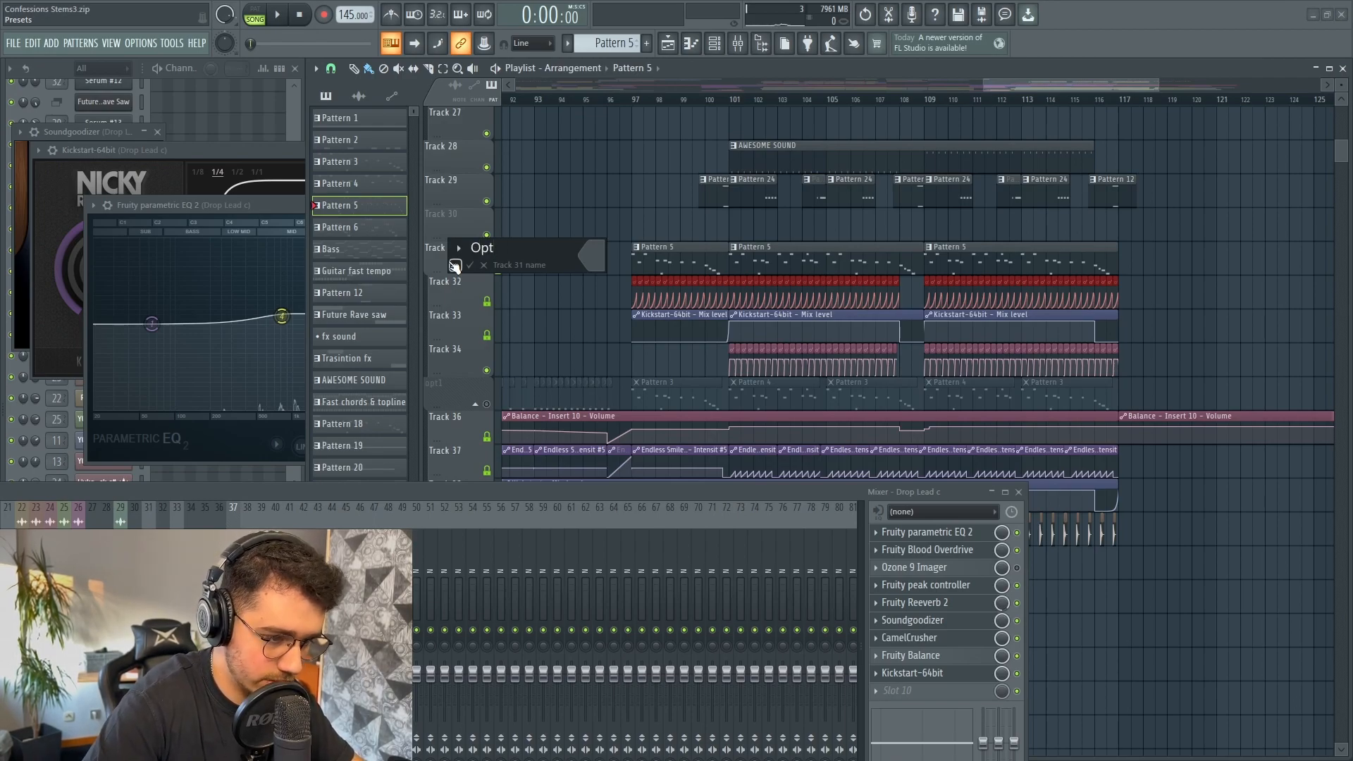
{"action": "key", "text": "Return"}
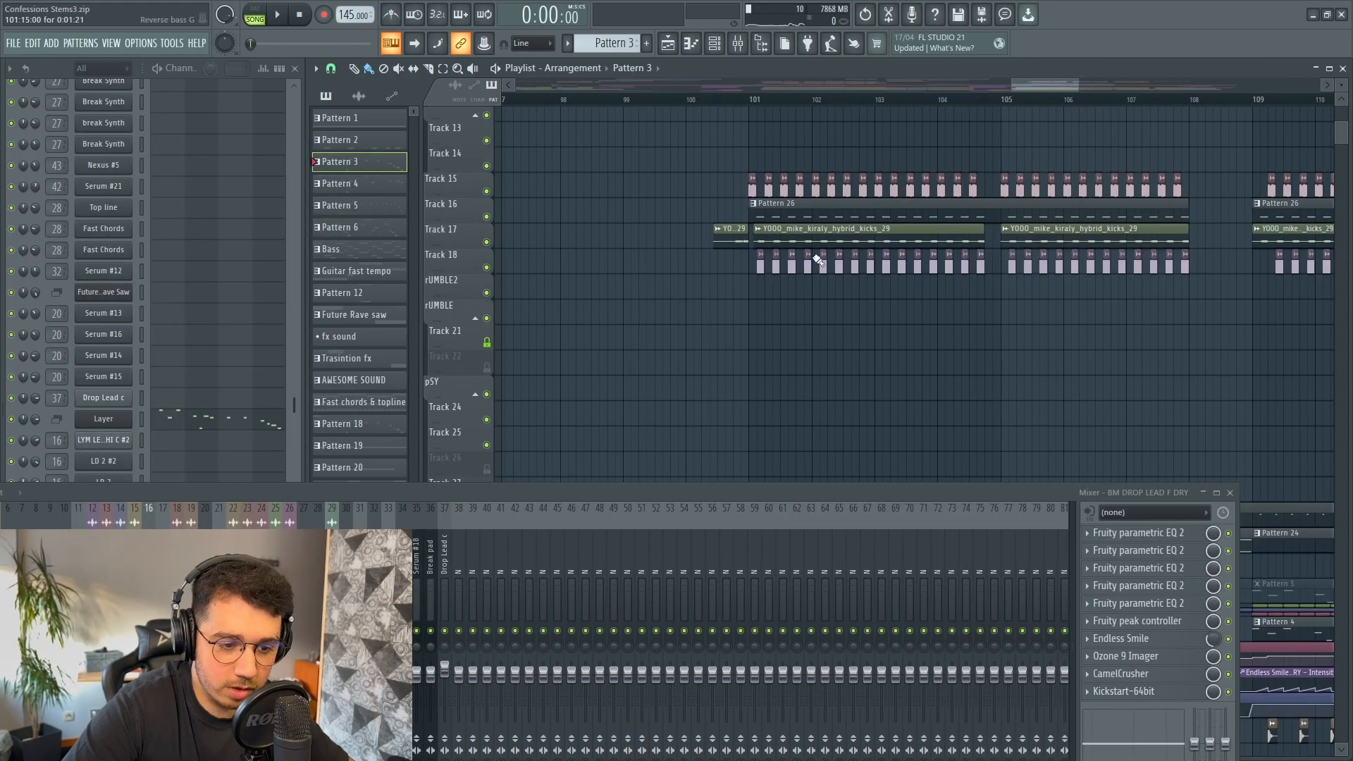
Step: Select the first four kick clips on Track 15 at bar 101
{"action": "scroll", "coordinate": [705, 115], "scroll_direction": "right", "scroll_amount": 5}
{"action": "scroll", "coordinate": [587, 195], "scroll_direction": "up", "scroll_amount": 1}
{"action": "left_click_drag", "start_coordinate": [584, 192], "coordinate": [802, 190]}
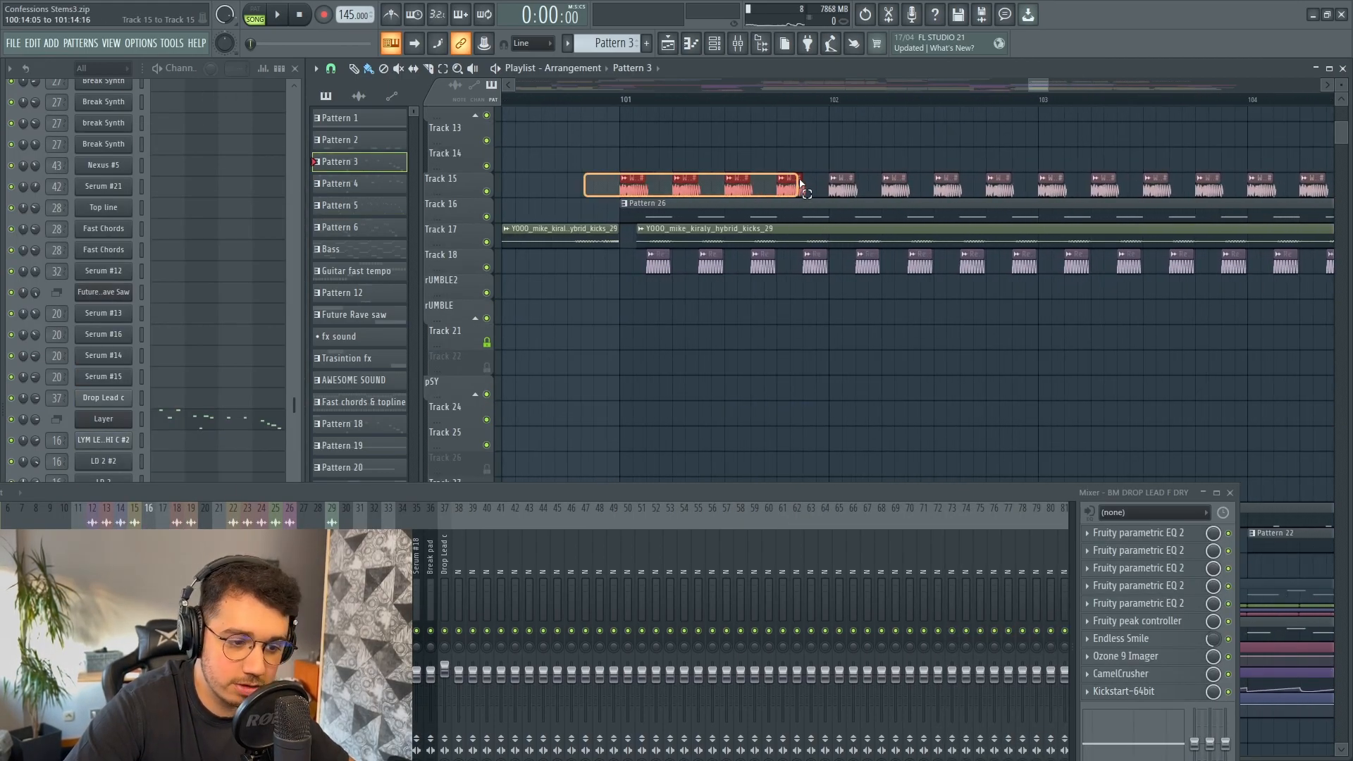
Step: Solo Track 17's hybrid kicks and play from bar 101, moving the open audio clip window clear of the clips
{"action": "scroll", "coordinate": [1007, 90], "scroll_direction": "down", "scroll_amount": 4}
{"action": "scroll", "coordinate": [564, 229], "scroll_direction": "left", "scroll_amount": 2}
{"action": "right_click", "coordinate": [488, 243]}
{"action": "left_click", "coordinate": [739, 98]}
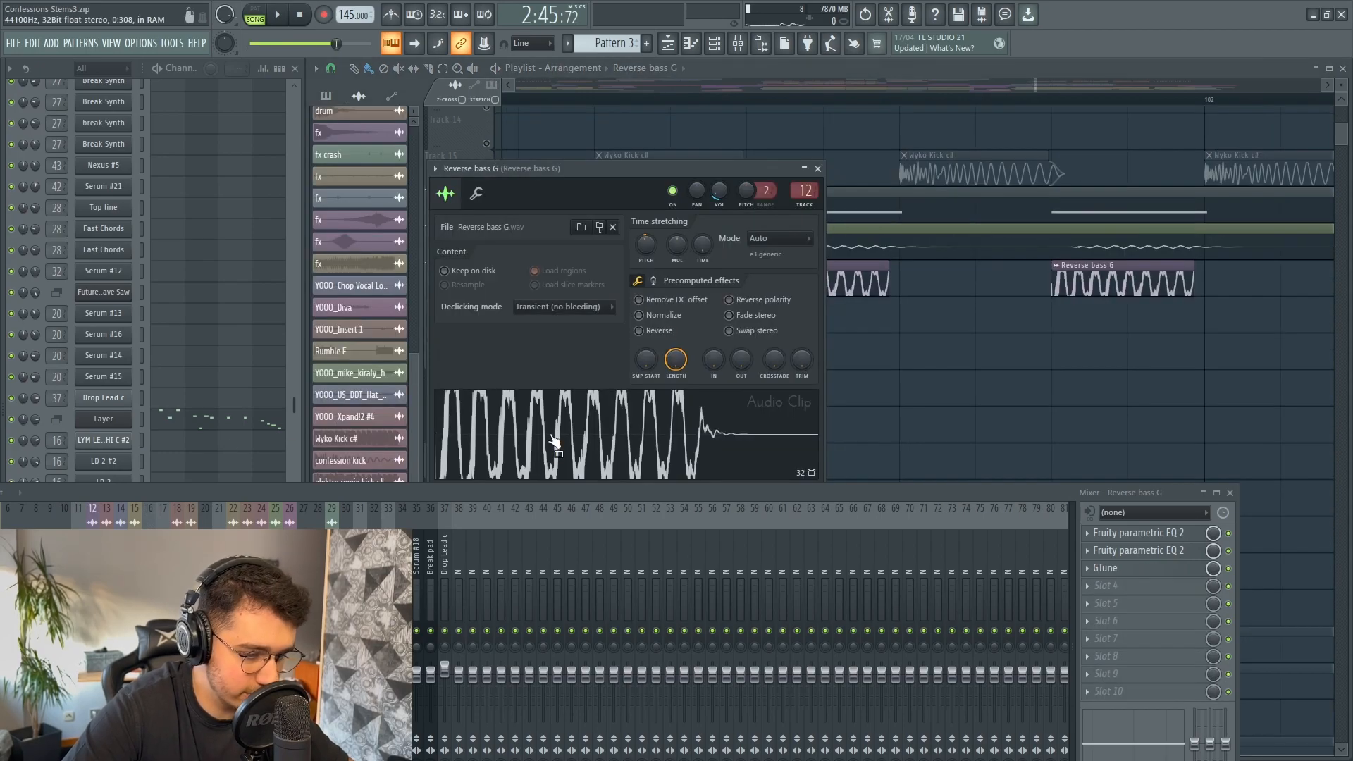
{"action": "left_click_drag", "start_coordinate": [598, 172], "coordinate": [439, 225]}
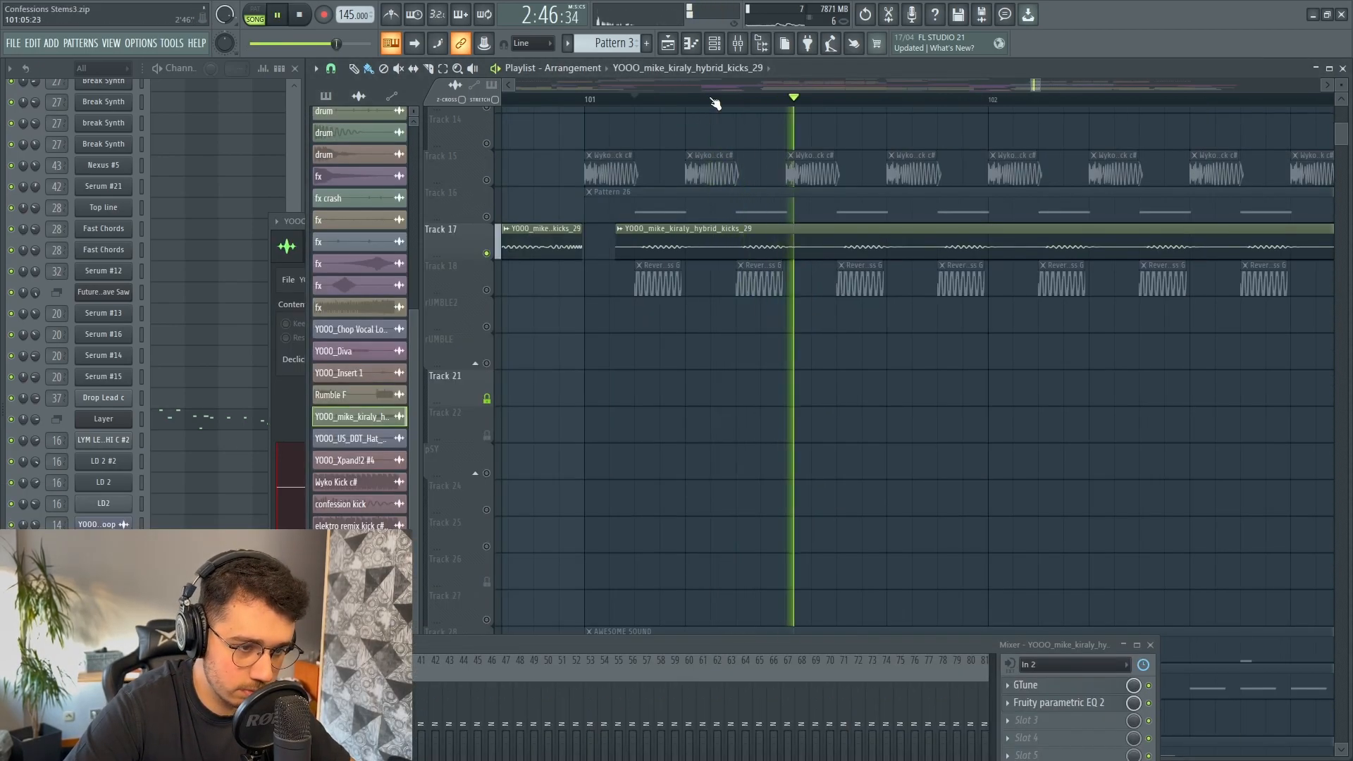
Step: Open the dROP OFF BEAT BASS channel's Diva synth and play the soloed Pattern 26 bass on Track 16
{"action": "key", "text": "space"}
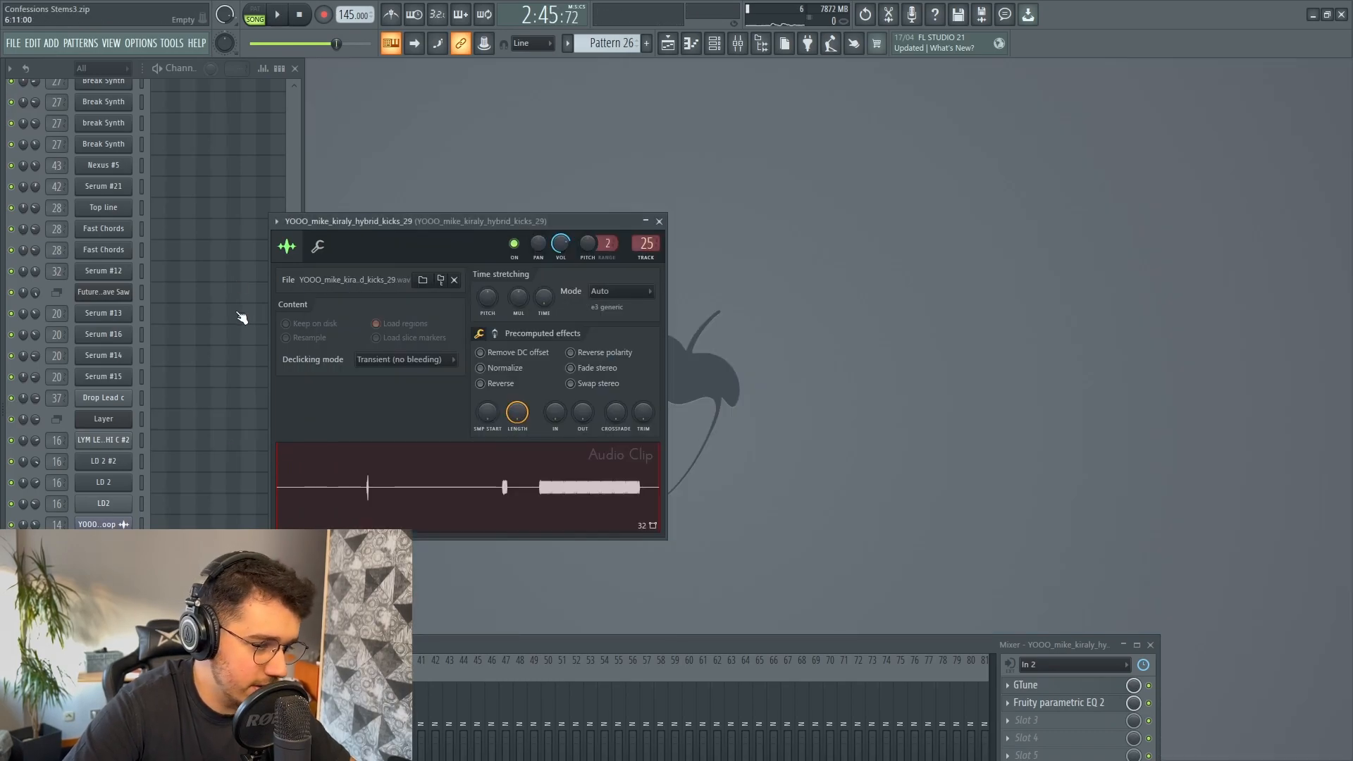
{"action": "scroll", "coordinate": [242, 314], "scroll_direction": "up", "scroll_amount": 10}
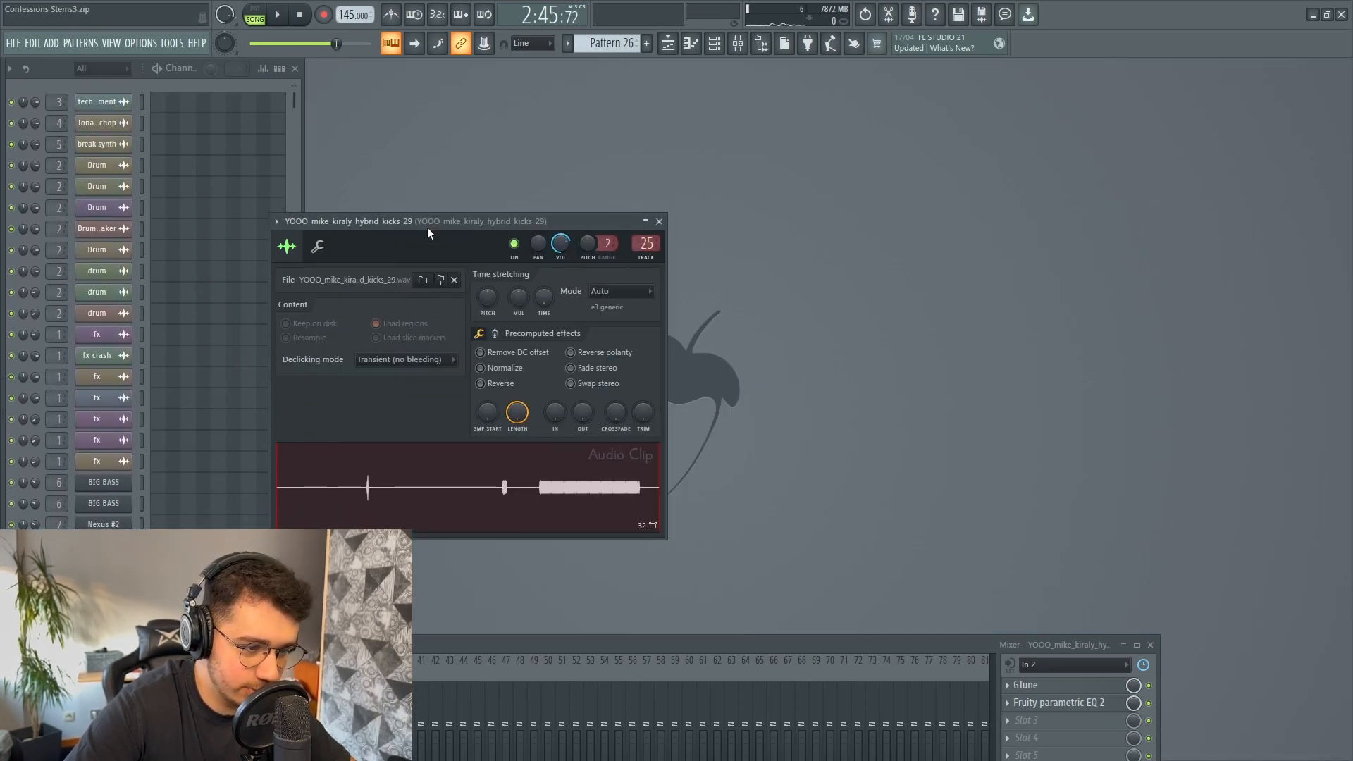
{"action": "left_click", "coordinate": [103, 609]}
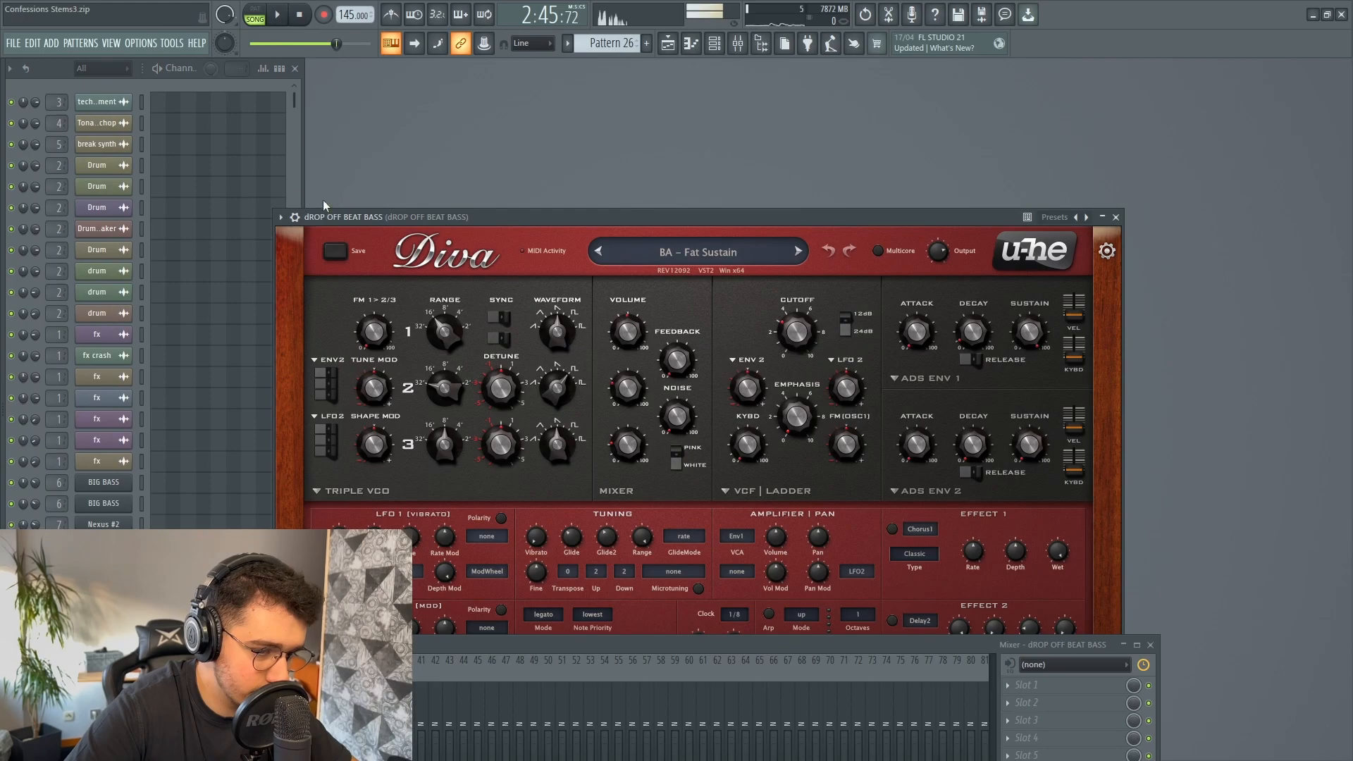
{"action": "key", "text": "space"}
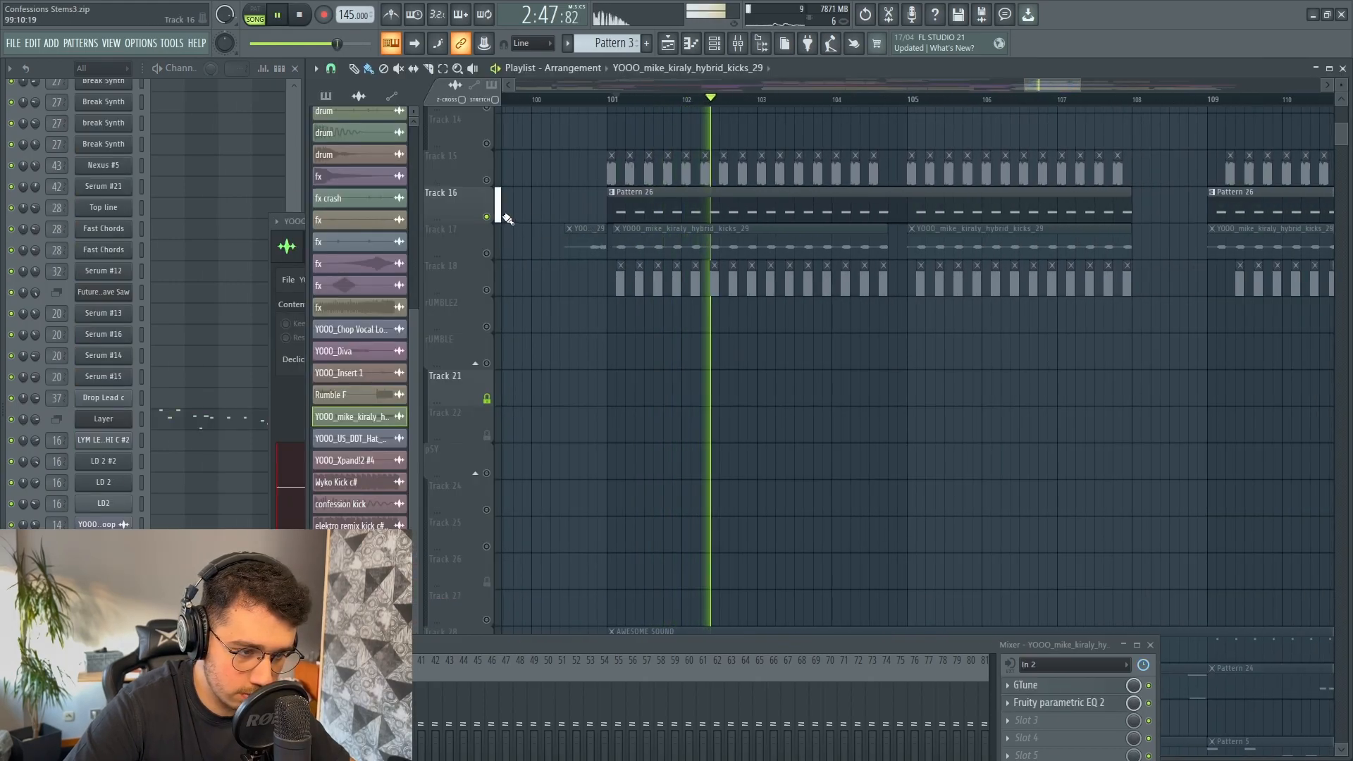
Step: Unmute Tracks 15 and 17 alongside Track 16 and play the kicks and off-beat bass together from bar 101
{"action": "key", "text": "space"}
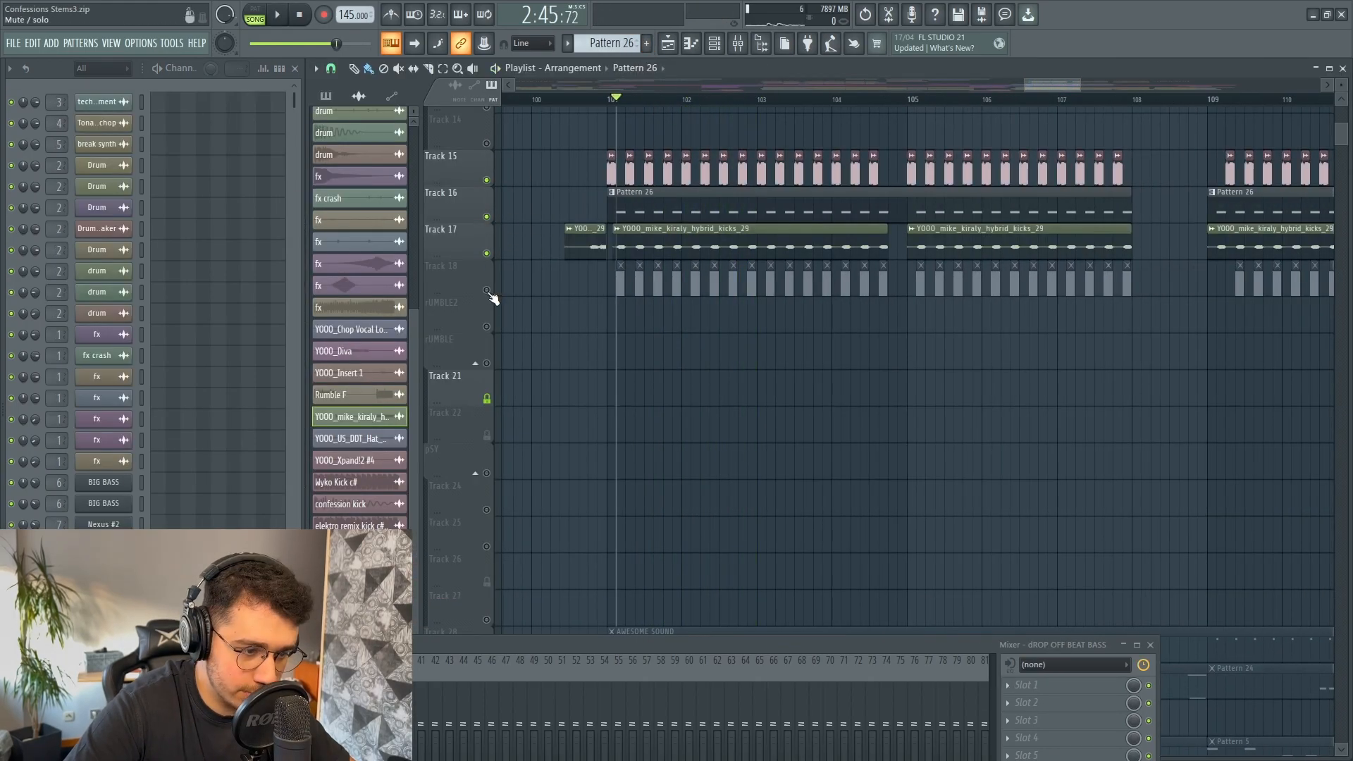
{"action": "key", "text": "space"}
{"action": "scroll", "coordinate": [971, 326], "scroll_direction": "down", "scroll_amount": 5}
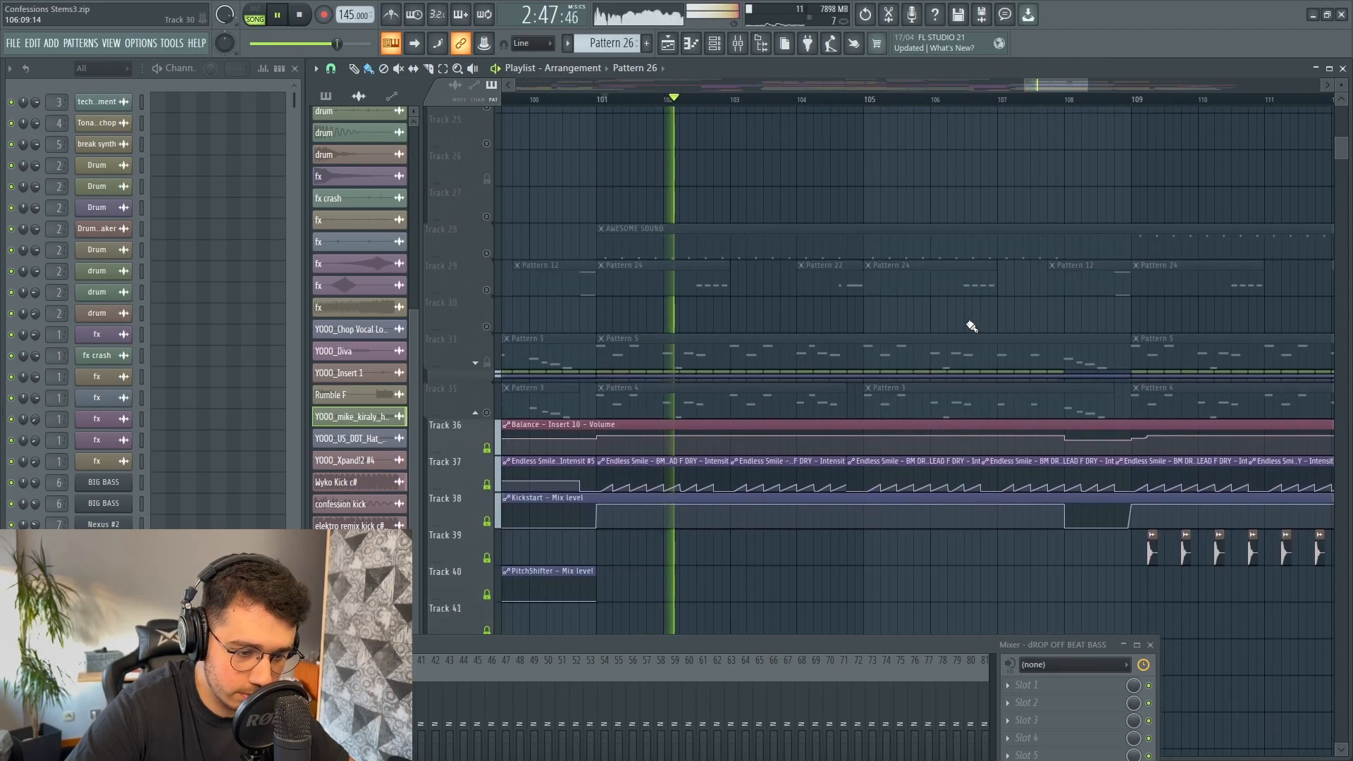
{"action": "key", "text": "space"}
Step: Solo Track 28's AWESOME SOUND pattern and play it from bar 101
{"action": "left_click", "coordinate": [487, 254]}
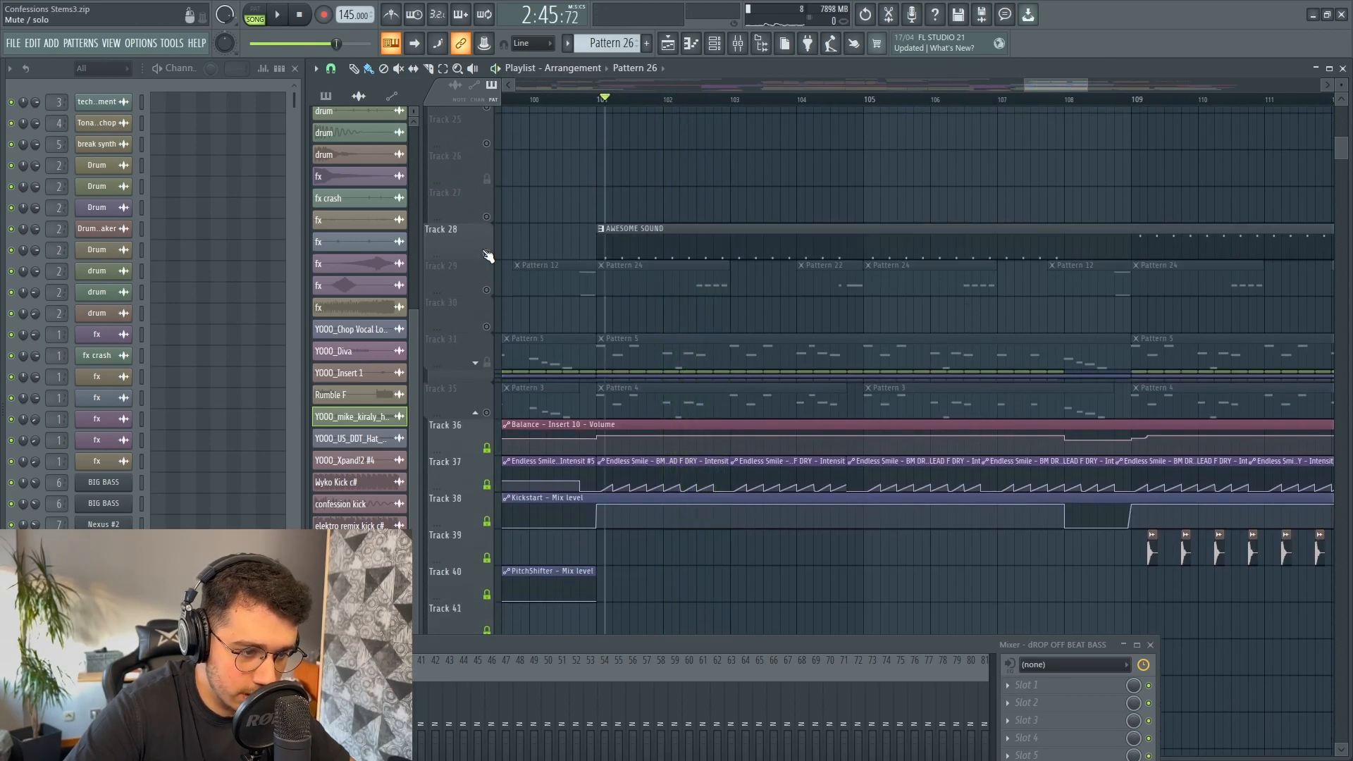
{"action": "key", "text": "space"}
{"action": "scroll", "coordinate": [854, 126], "scroll_direction": "down", "scroll_amount": 2}
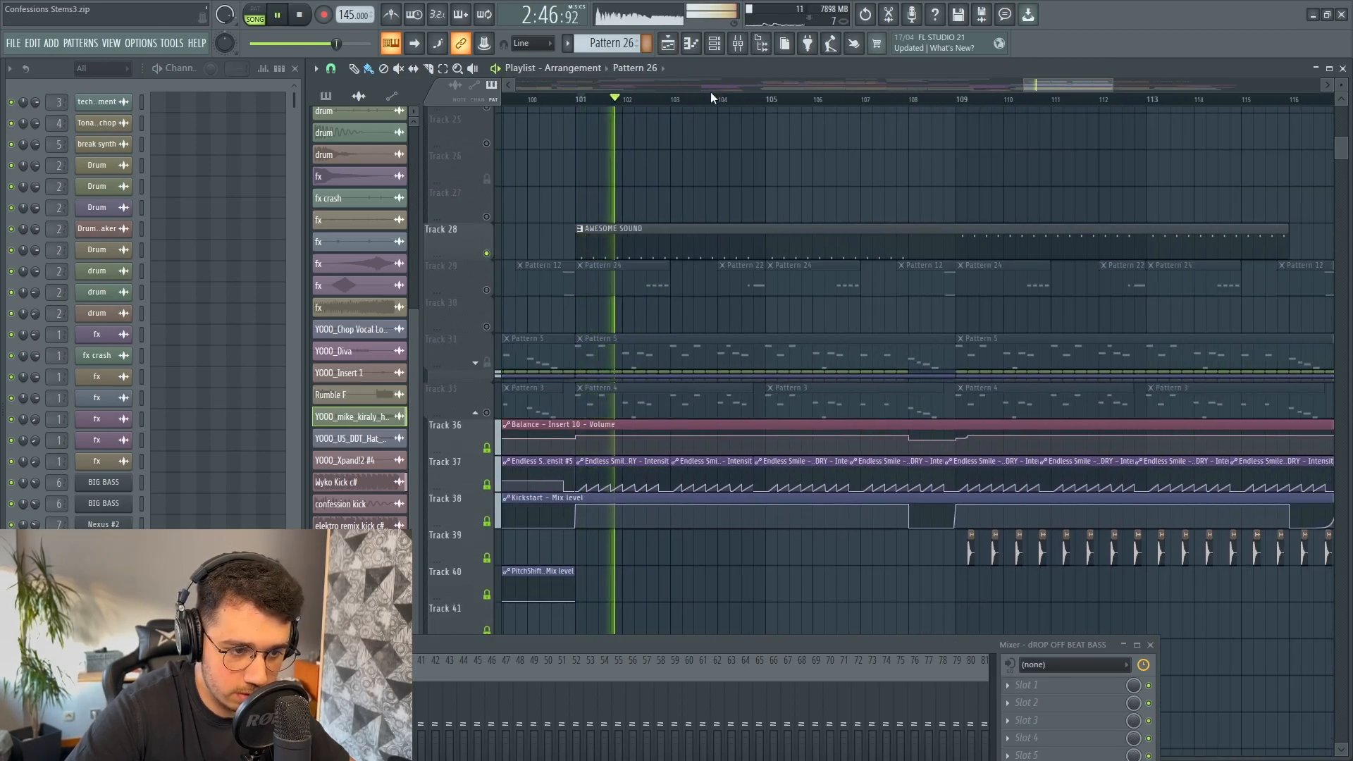
{"action": "scroll", "coordinate": [775, 117], "scroll_direction": "down", "scroll_amount": 2}
{"action": "scroll", "coordinate": [796, 123], "scroll_direction": "up", "scroll_amount": 3}
{"action": "key", "text": "space"}
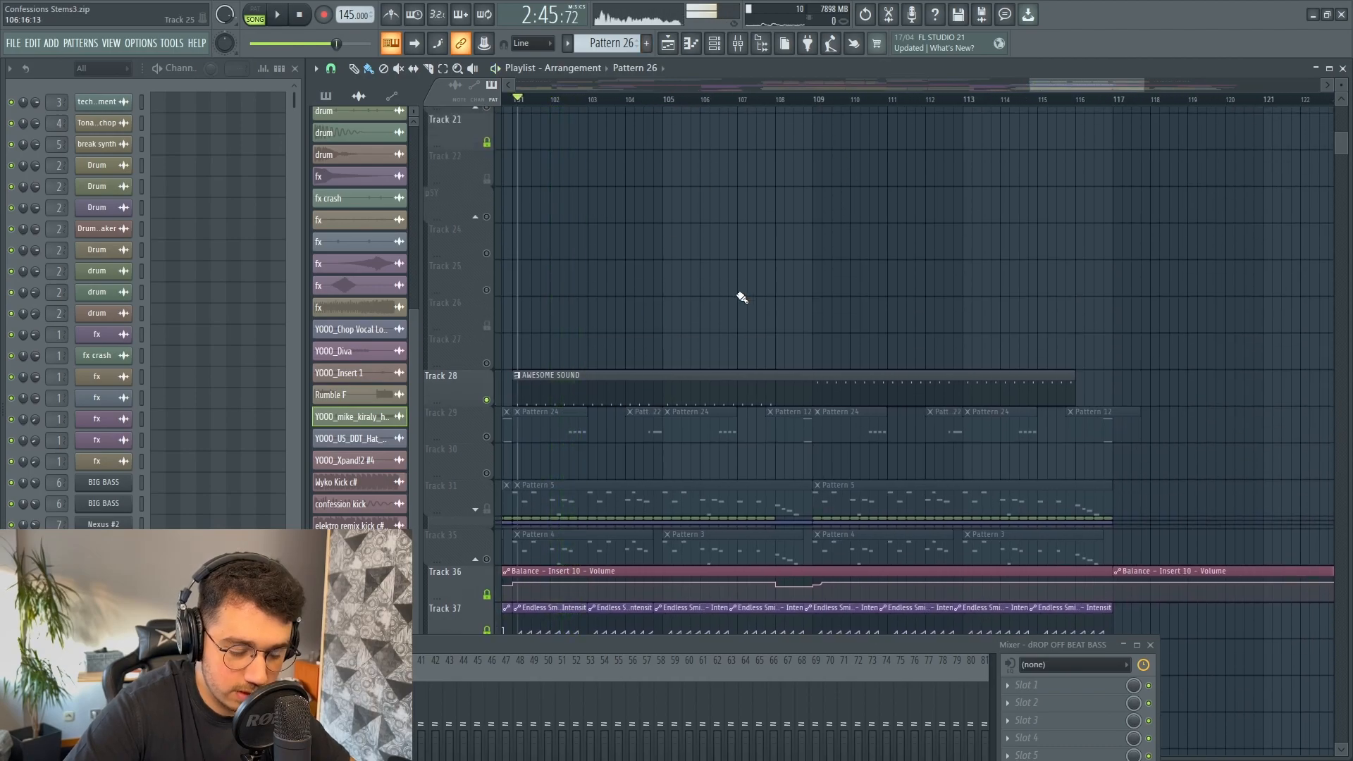
Step: Play the soloed AWESOME SOUND pattern from bar 109 and open its bass channel's Nexus 3 synth
{"action": "key", "text": "space"}
{"action": "left_click", "coordinate": [828, 99]}
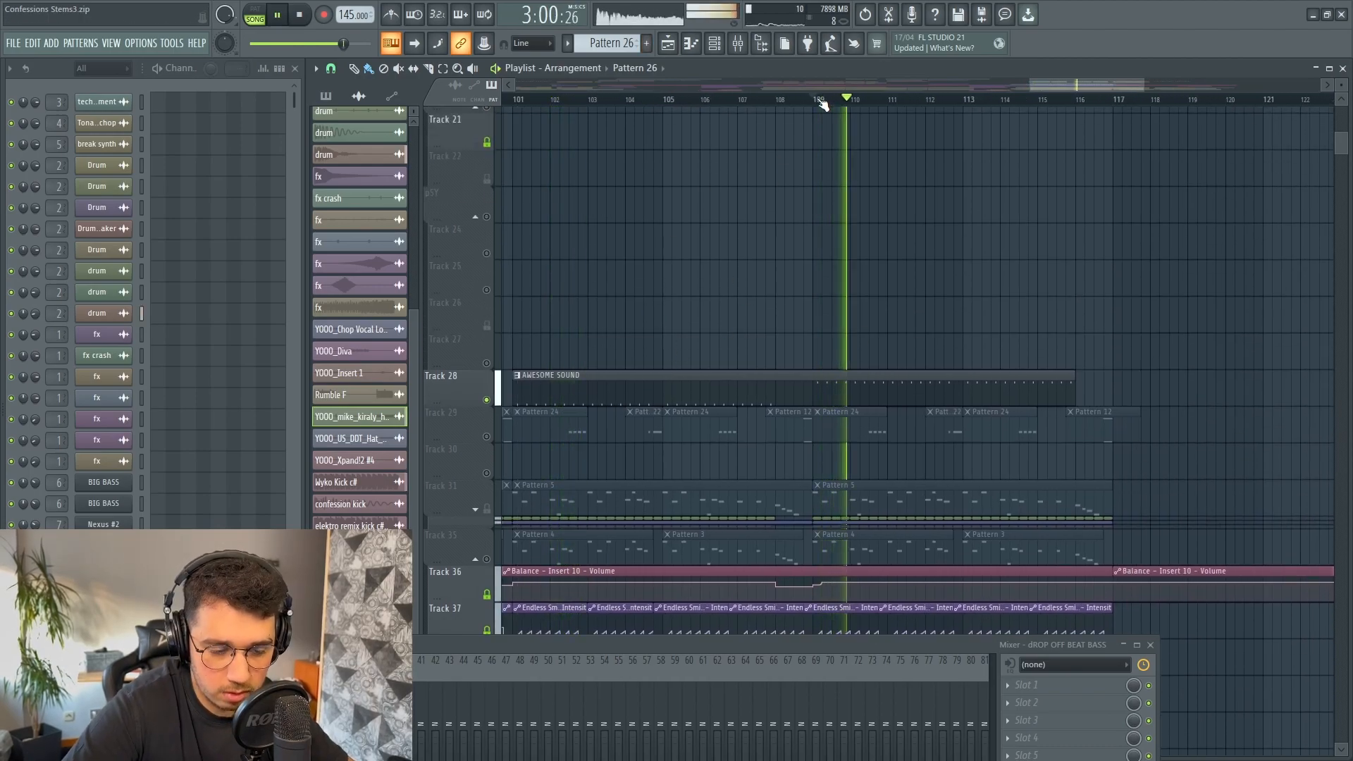
{"action": "scroll", "coordinate": [920, 327], "scroll_direction": "up", "scroll_amount": 7}
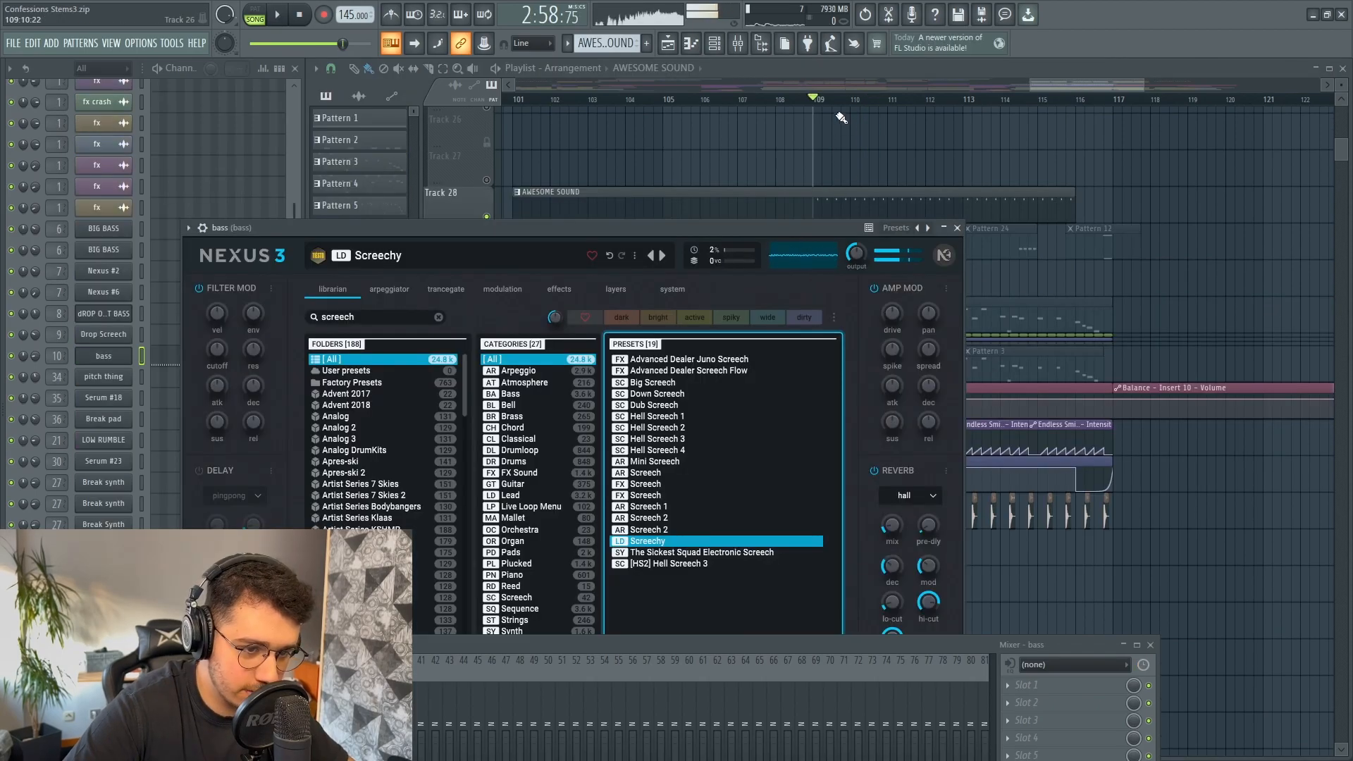
{"action": "key", "text": "space"}
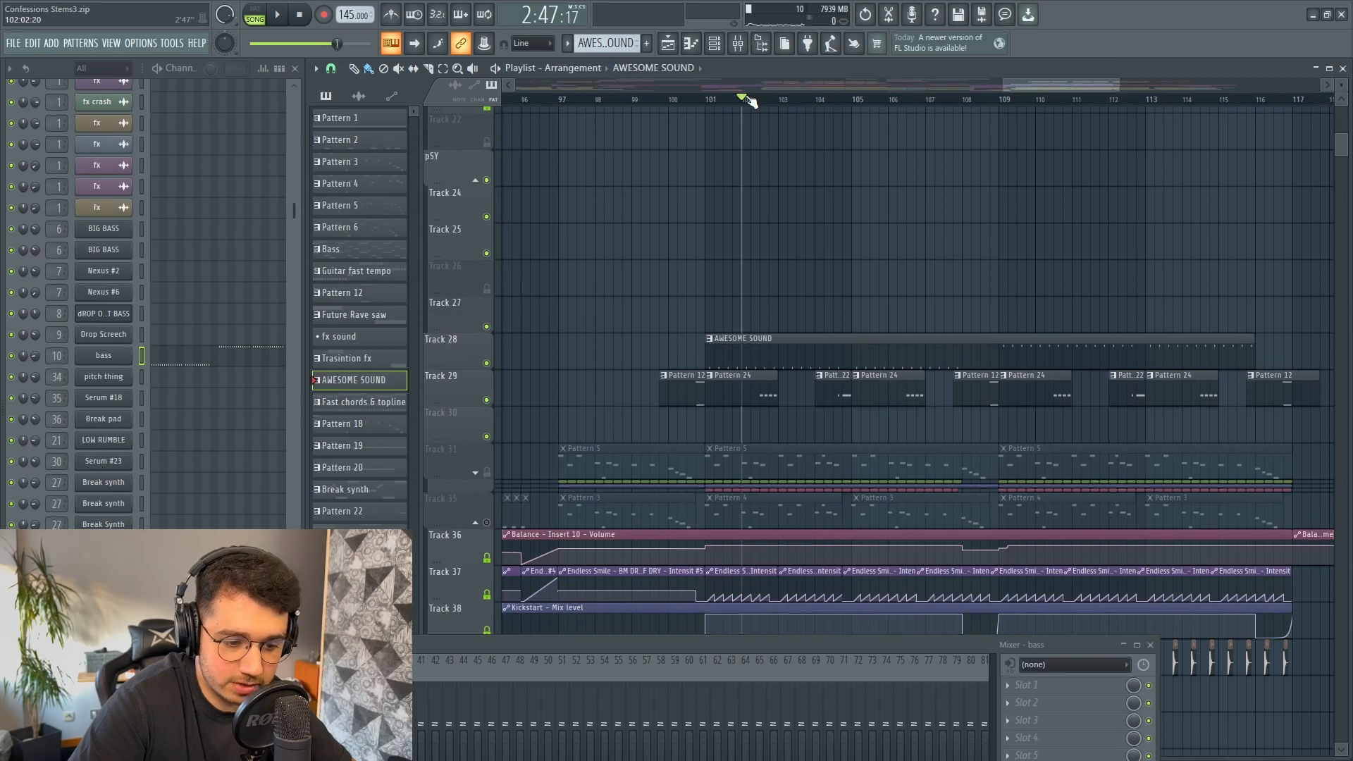
Step: Play the drop with the Track 28 and Track 29 patterns unmuted, going down to the percussion tracks
{"action": "scroll", "coordinate": [860, 393], "scroll_direction": "down", "scroll_amount": 2}
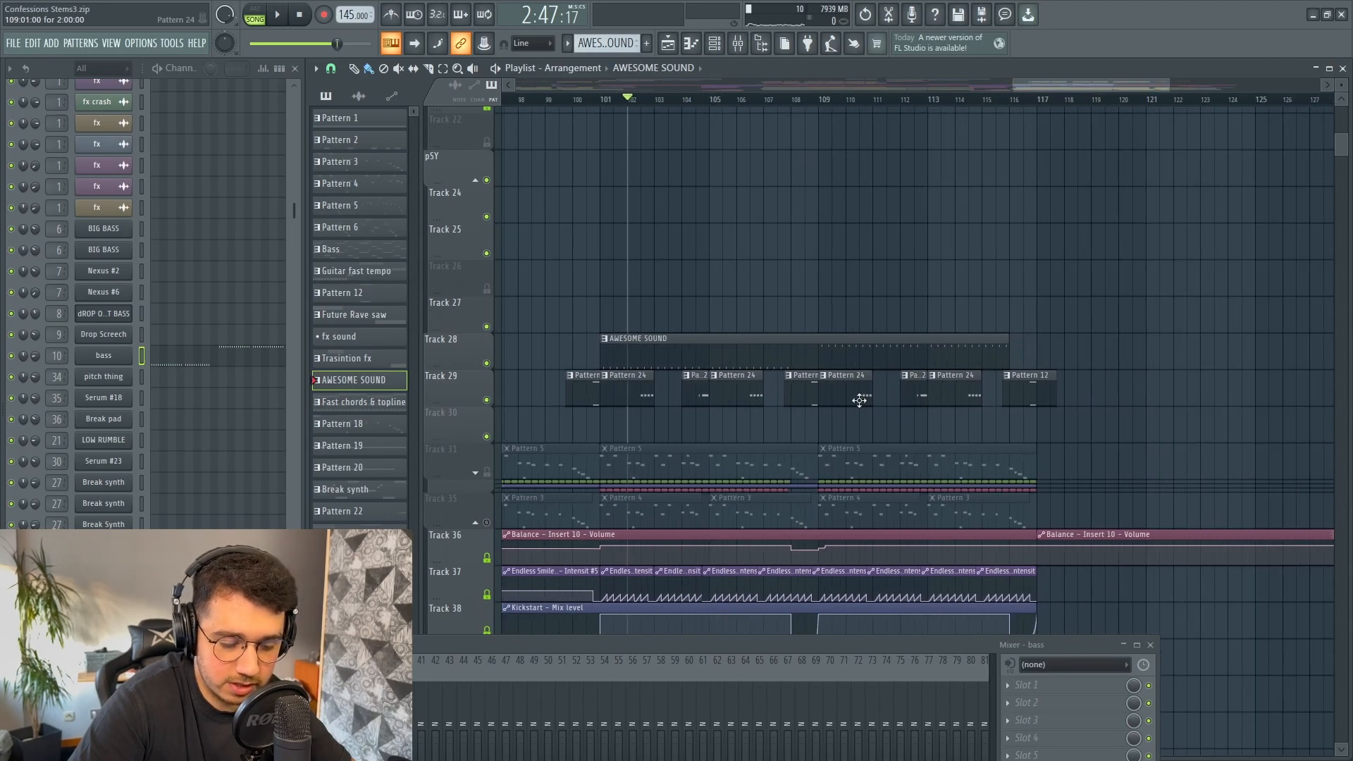
{"action": "scroll", "coordinate": [701, 389], "scroll_direction": "up", "scroll_amount": 2}
{"action": "scroll", "coordinate": [701, 388], "scroll_direction": "down", "scroll_amount": 5}
{"action": "key", "text": "space"}
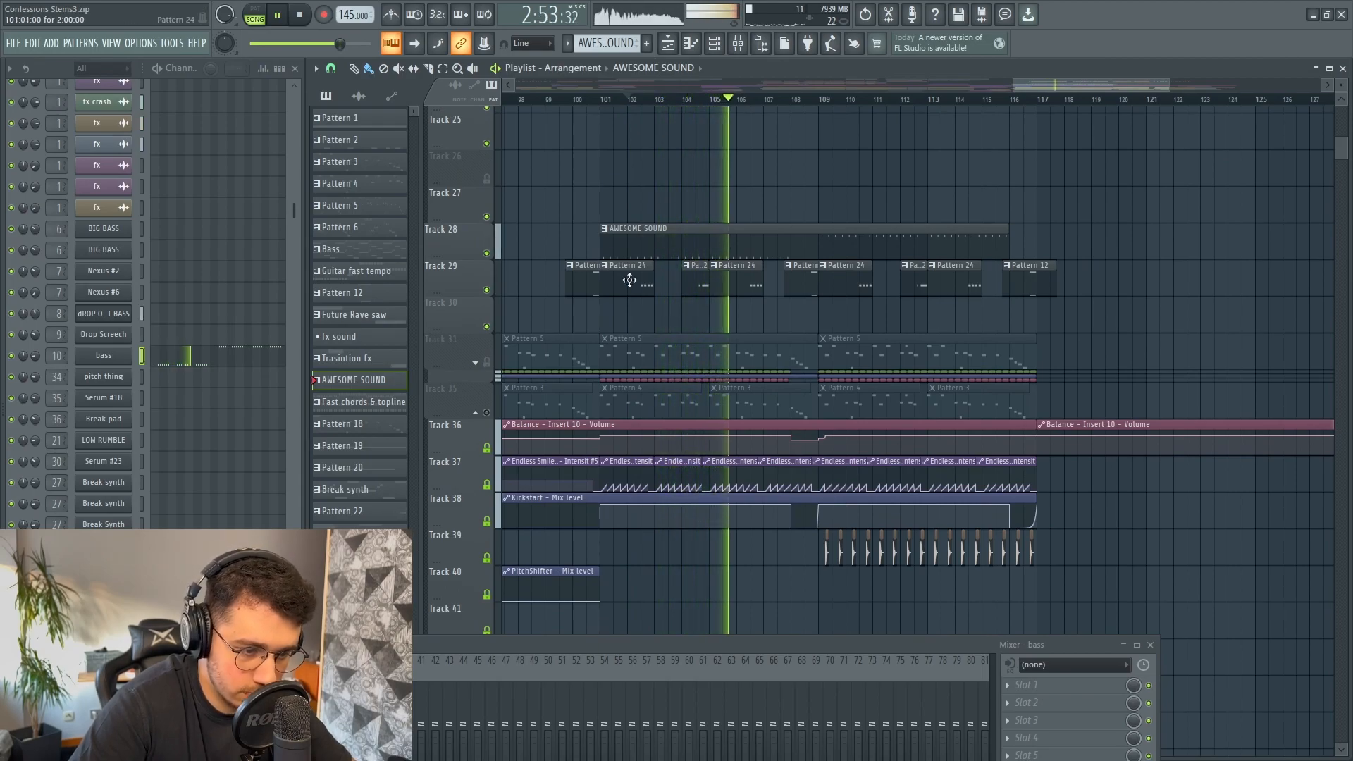
{"action": "scroll", "coordinate": [789, 321], "scroll_direction": "down", "scroll_amount": 9}
{"action": "key", "text": "space"}
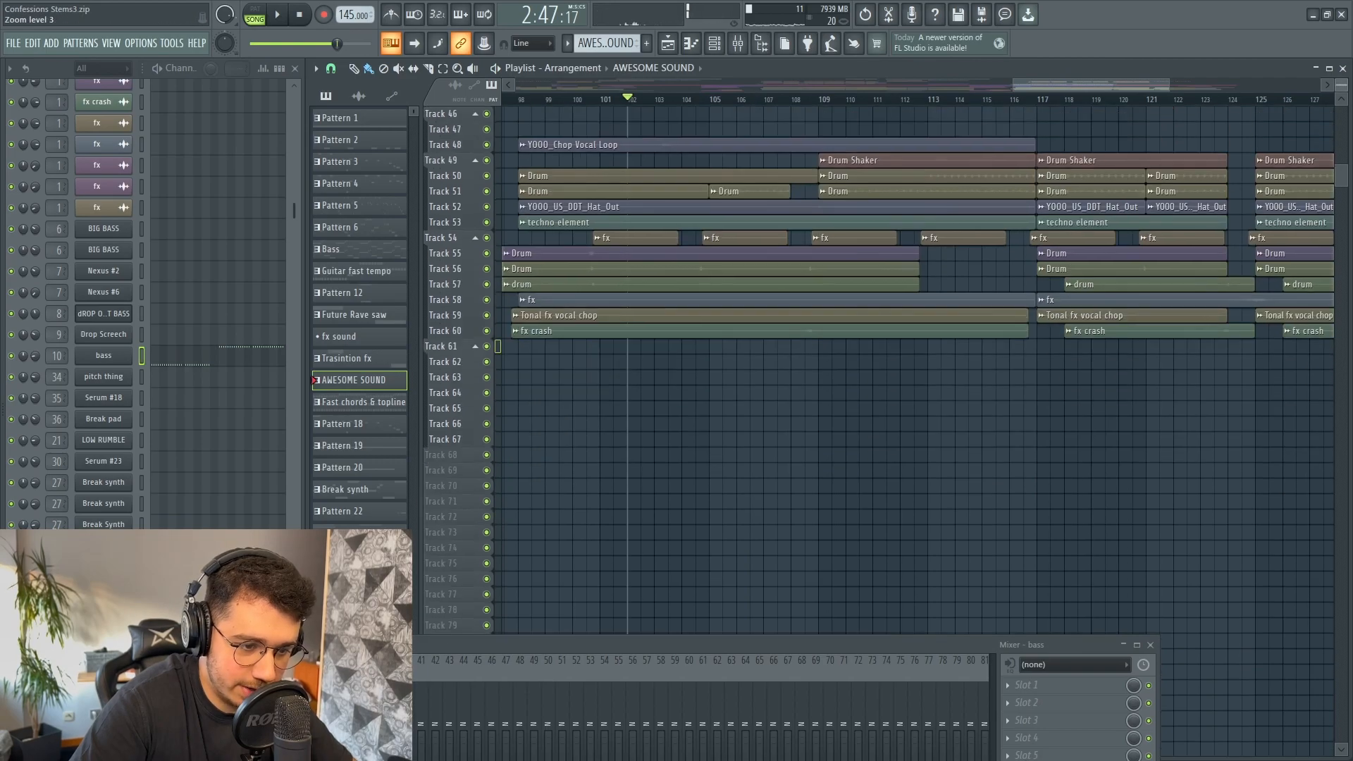
Step: Select the Drum clip at bar 105 on Track 51 and examine the percussion and fx layers on Tracks 48 to 60
{"action": "left_click", "coordinate": [748, 156]}
{"action": "scroll", "coordinate": [799, 301], "scroll_direction": "up", "scroll_amount": 4}
{"action": "scroll", "coordinate": [855, 311], "scroll_direction": "down", "scroll_amount": 2}
{"action": "scroll", "coordinate": [725, 251], "scroll_direction": "up", "scroll_amount": 1}
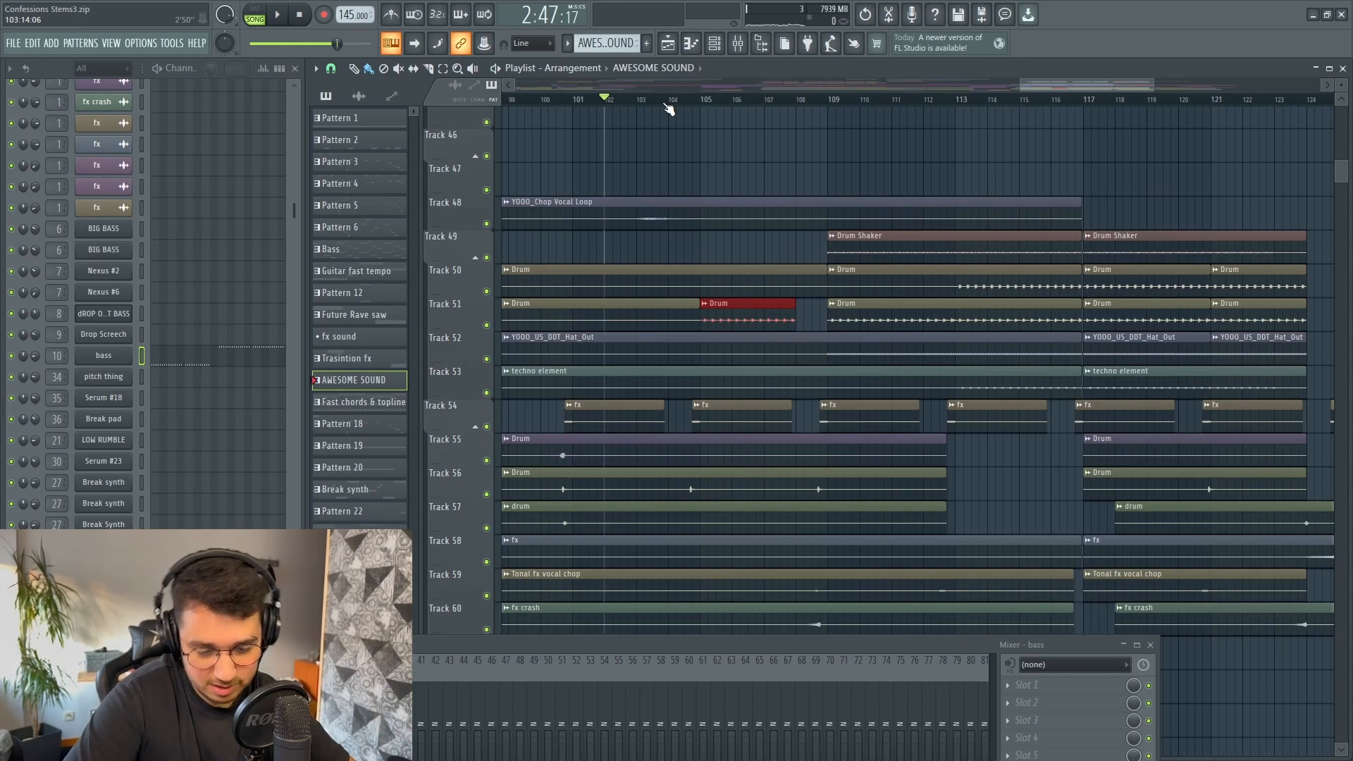
Step: Look over the lead, automation and percussion tracks before and during the drop in the arrangement
{"action": "scroll", "coordinate": [810, 261], "scroll_direction": "up", "scroll_amount": 10}
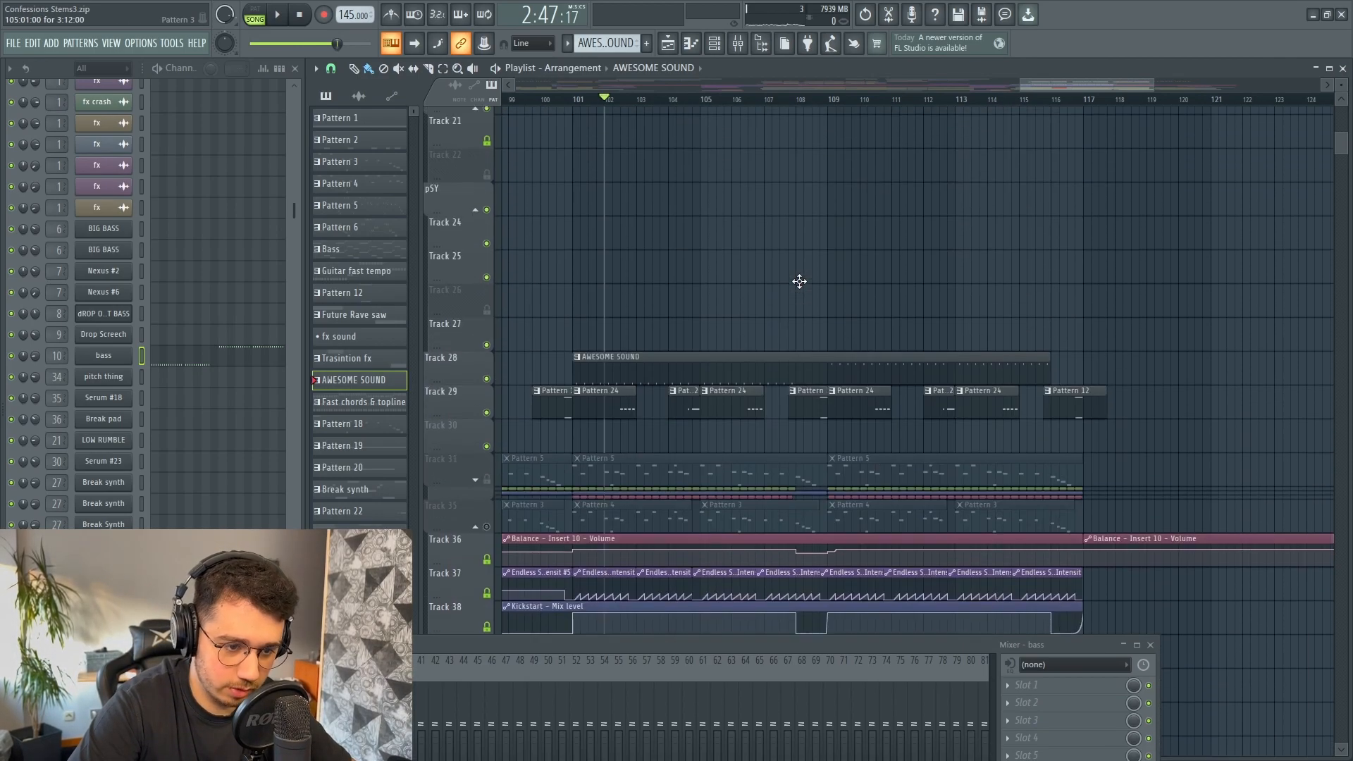
{"action": "scroll", "coordinate": [784, 228], "scroll_direction": "down", "scroll_amount": 8}
{"action": "scroll", "coordinate": [1011, 241], "scroll_direction": "down", "scroll_amount": 4}
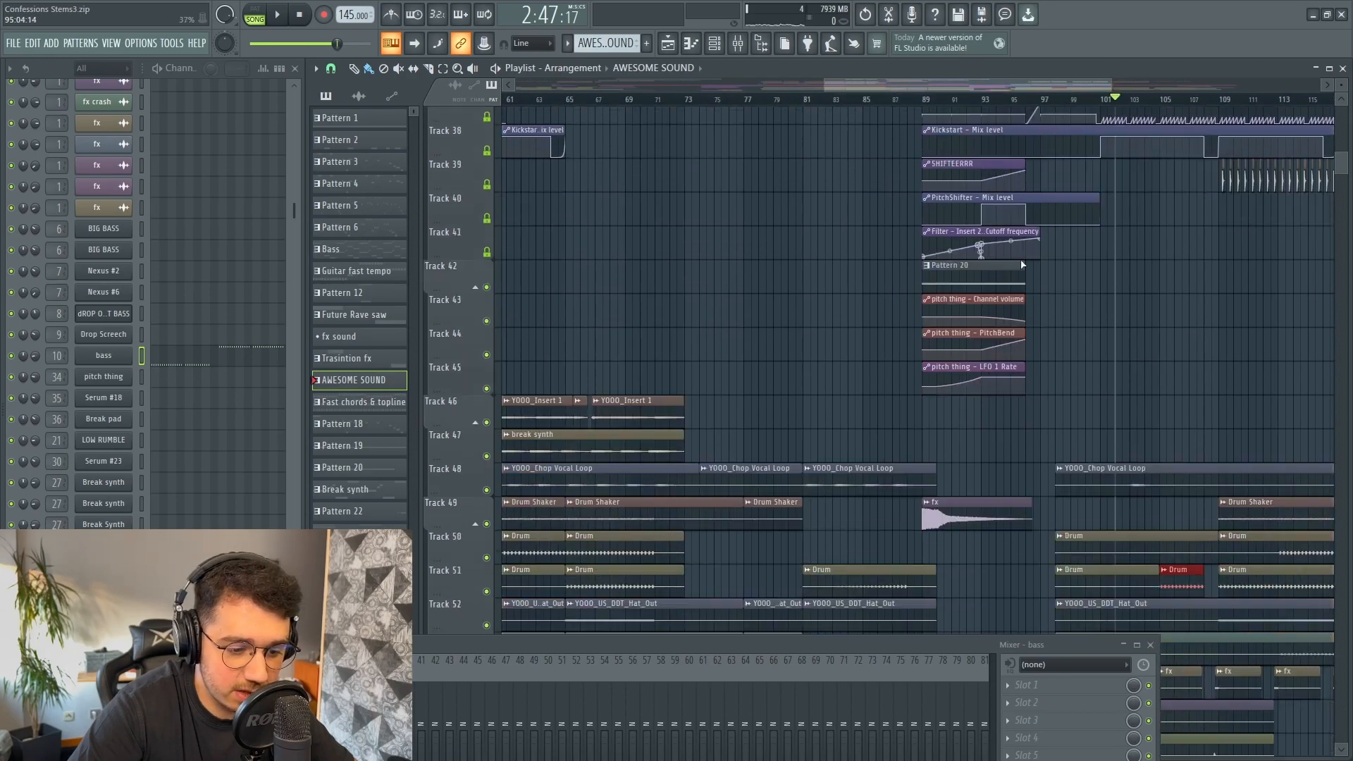
{"action": "scroll", "coordinate": [1159, 272], "scroll_direction": "up", "scroll_amount": 4}
{"action": "scroll", "coordinate": [1183, 371], "scroll_direction": "up", "scroll_amount": 5}
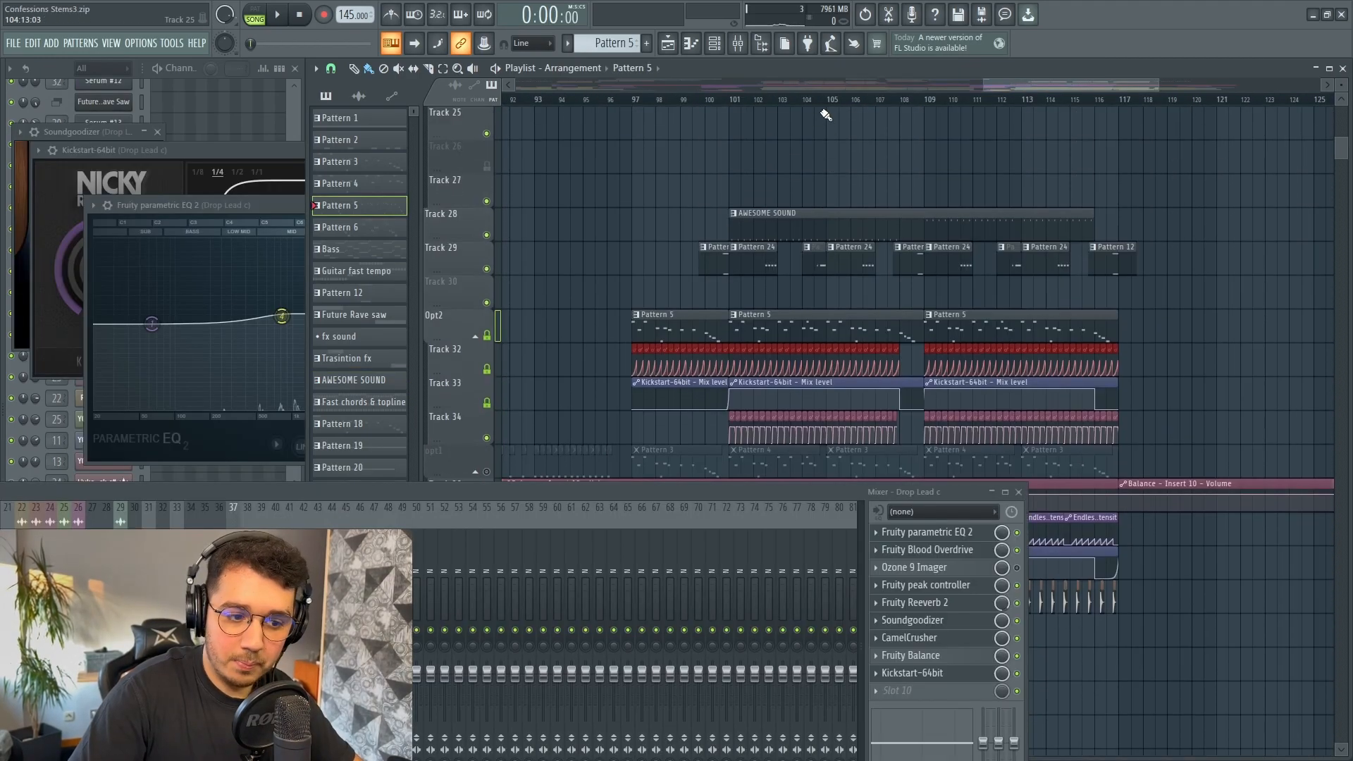
{"action": "scroll", "coordinate": [825, 99], "scroll_direction": "down", "scroll_amount": 4}
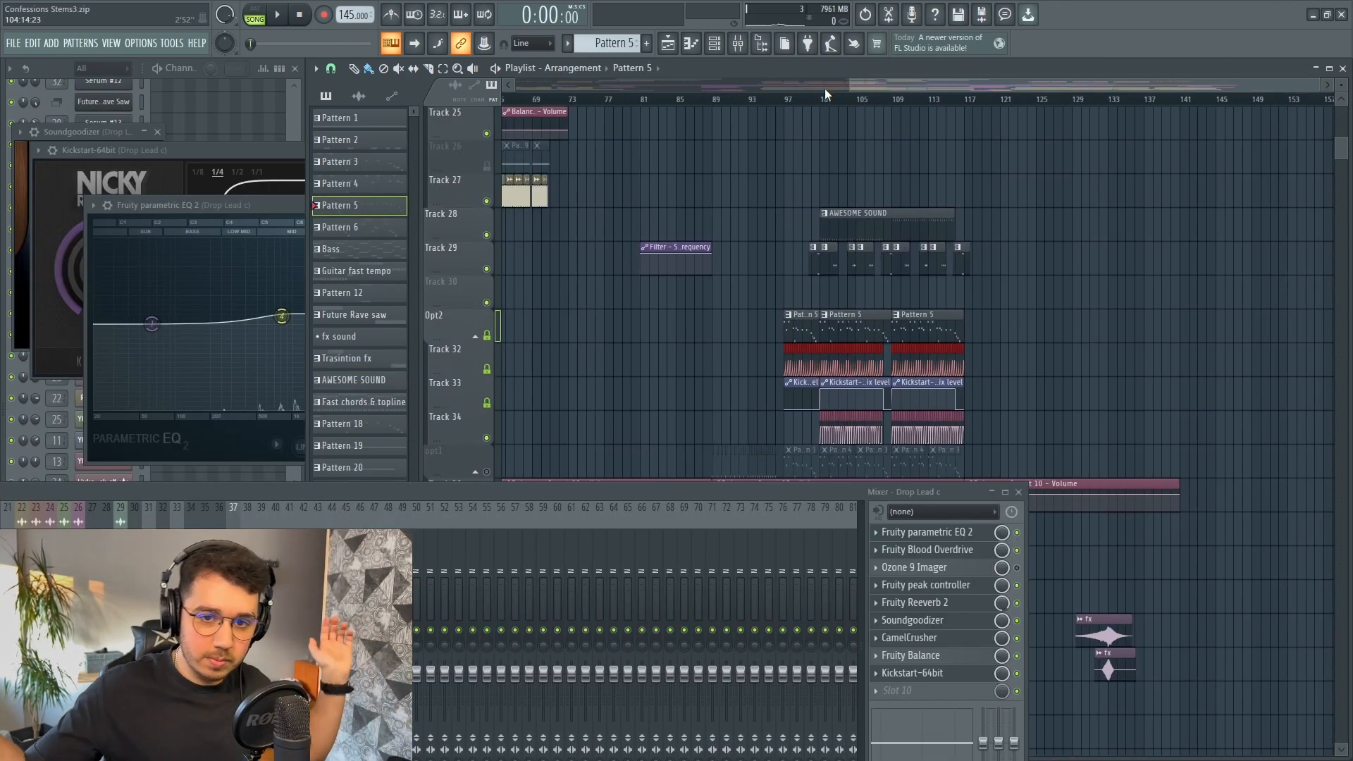